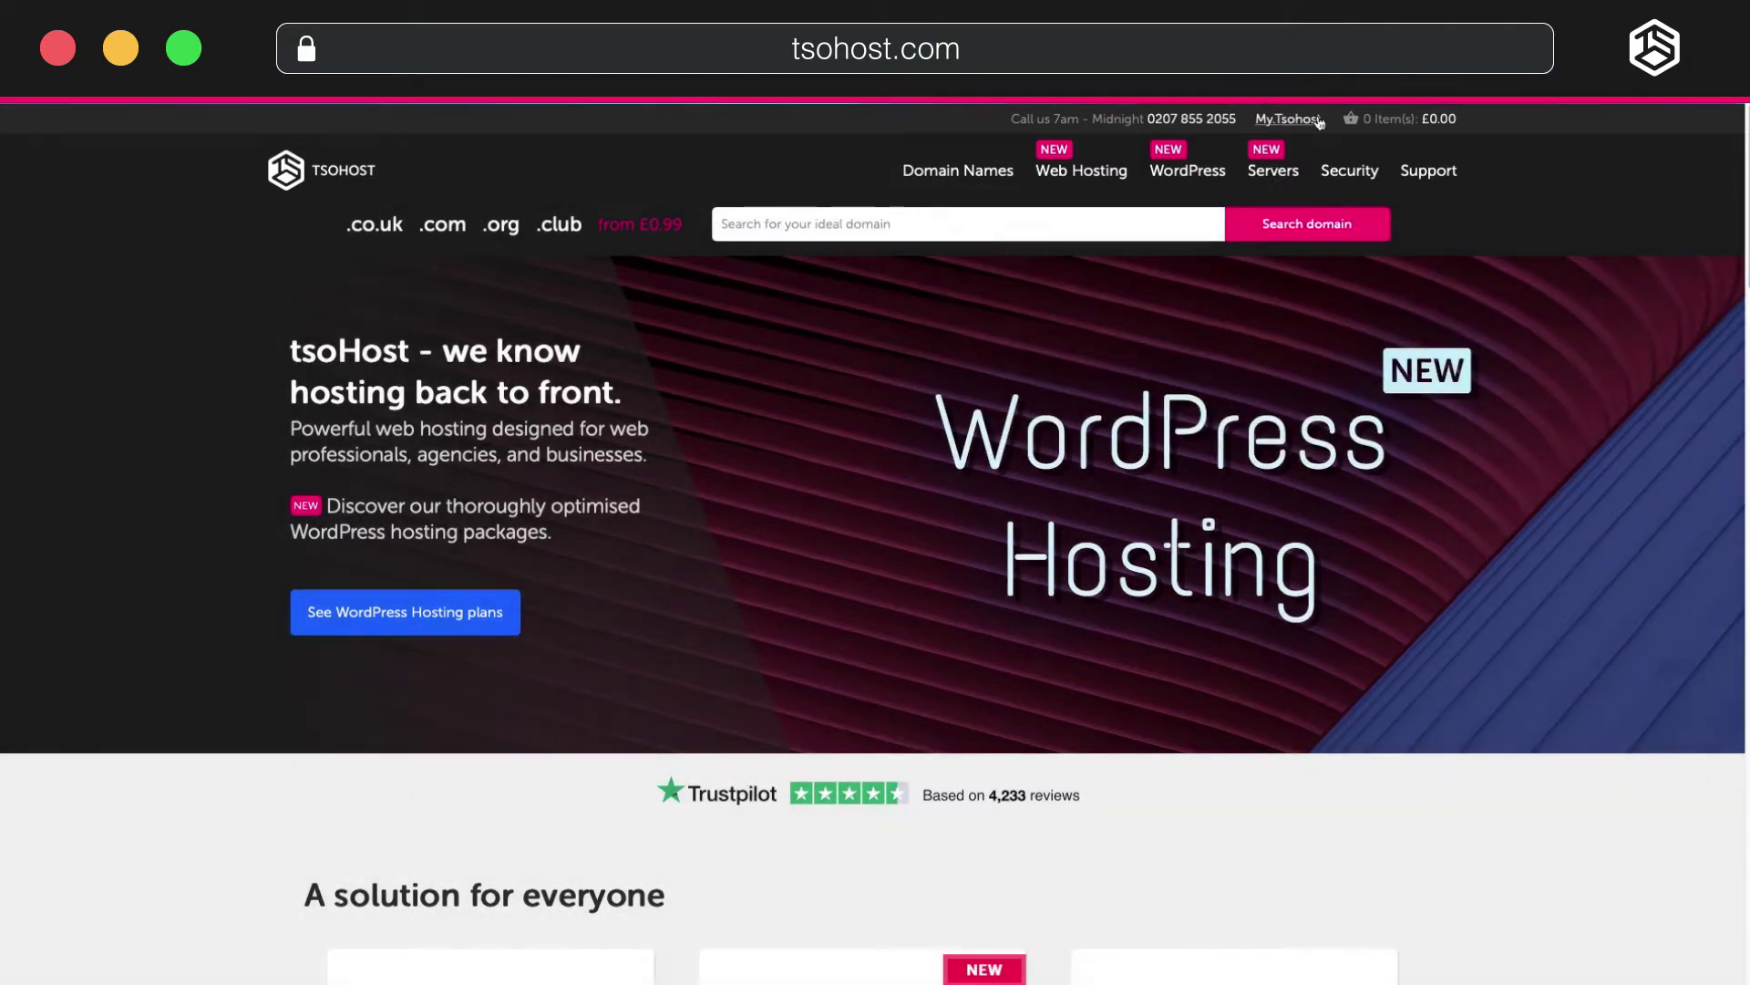
Open the My tsoHost client area from the tsohost.com homepage.
{"action": "left_click", "coordinate": [1317, 120]}
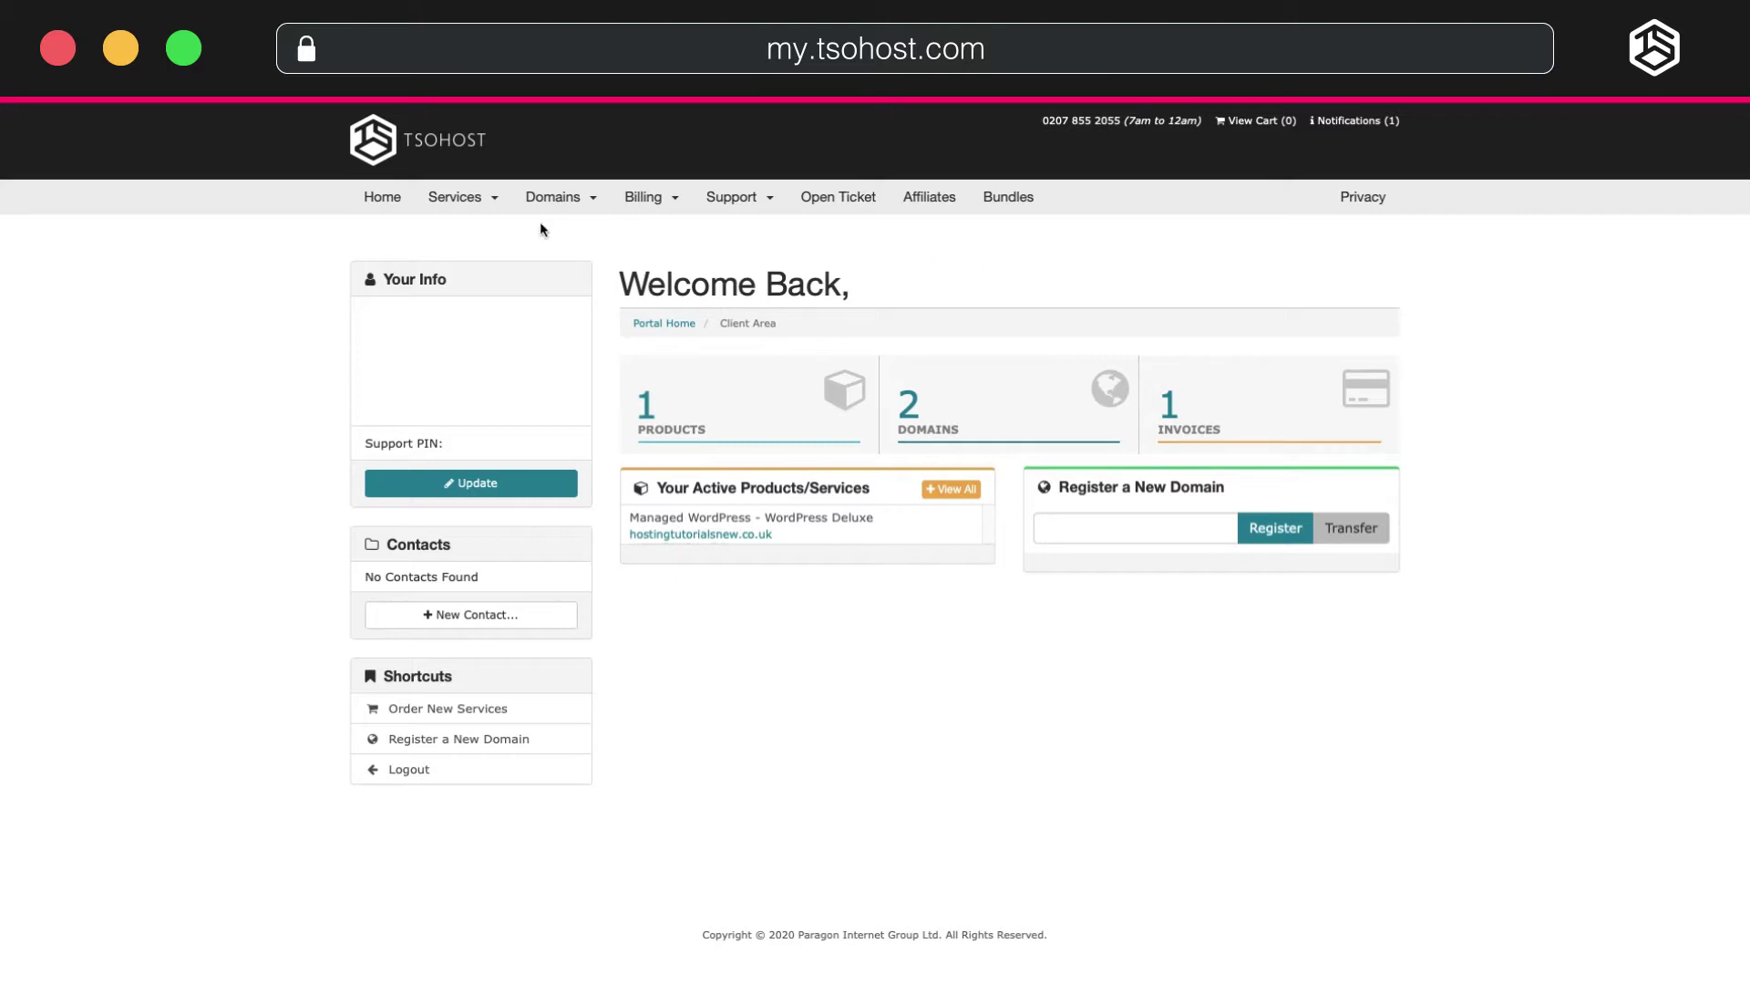
Order the Managed WordPress Deluxe plan and continue to checkout with £8.39 due today.
{"action": "left_click", "coordinate": [478, 204]}
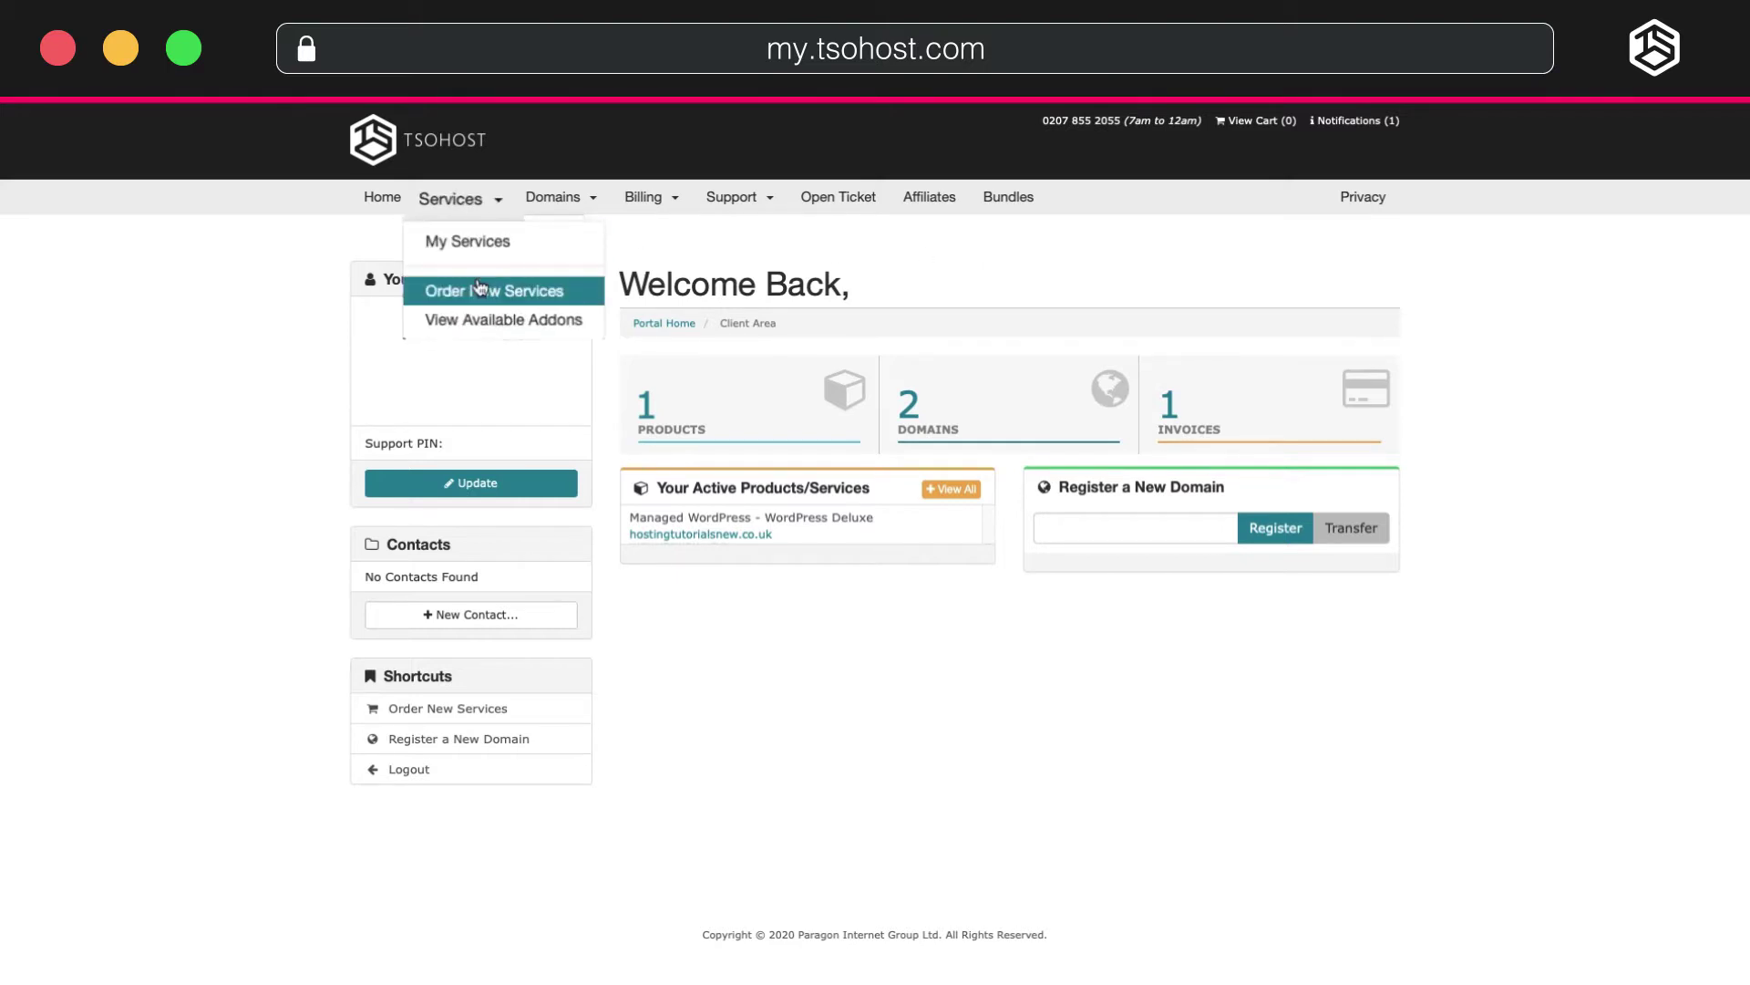
{"action": "left_click", "coordinate": [481, 285]}
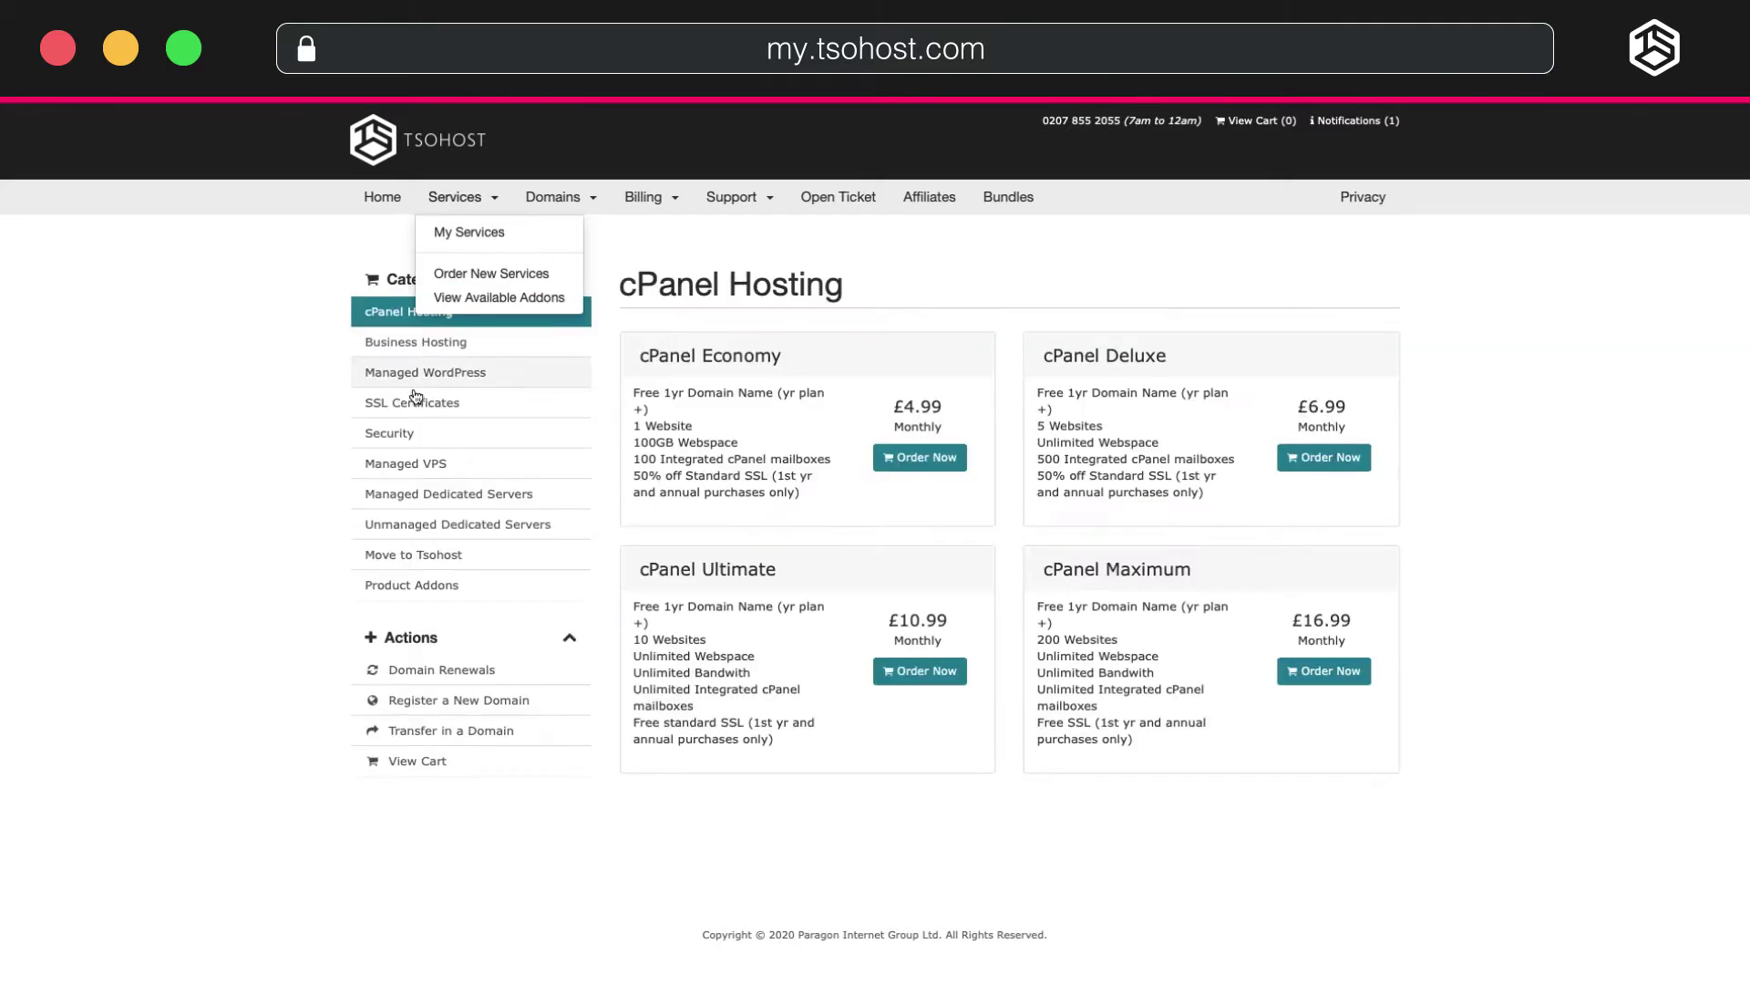
{"action": "left_click", "coordinate": [403, 372]}
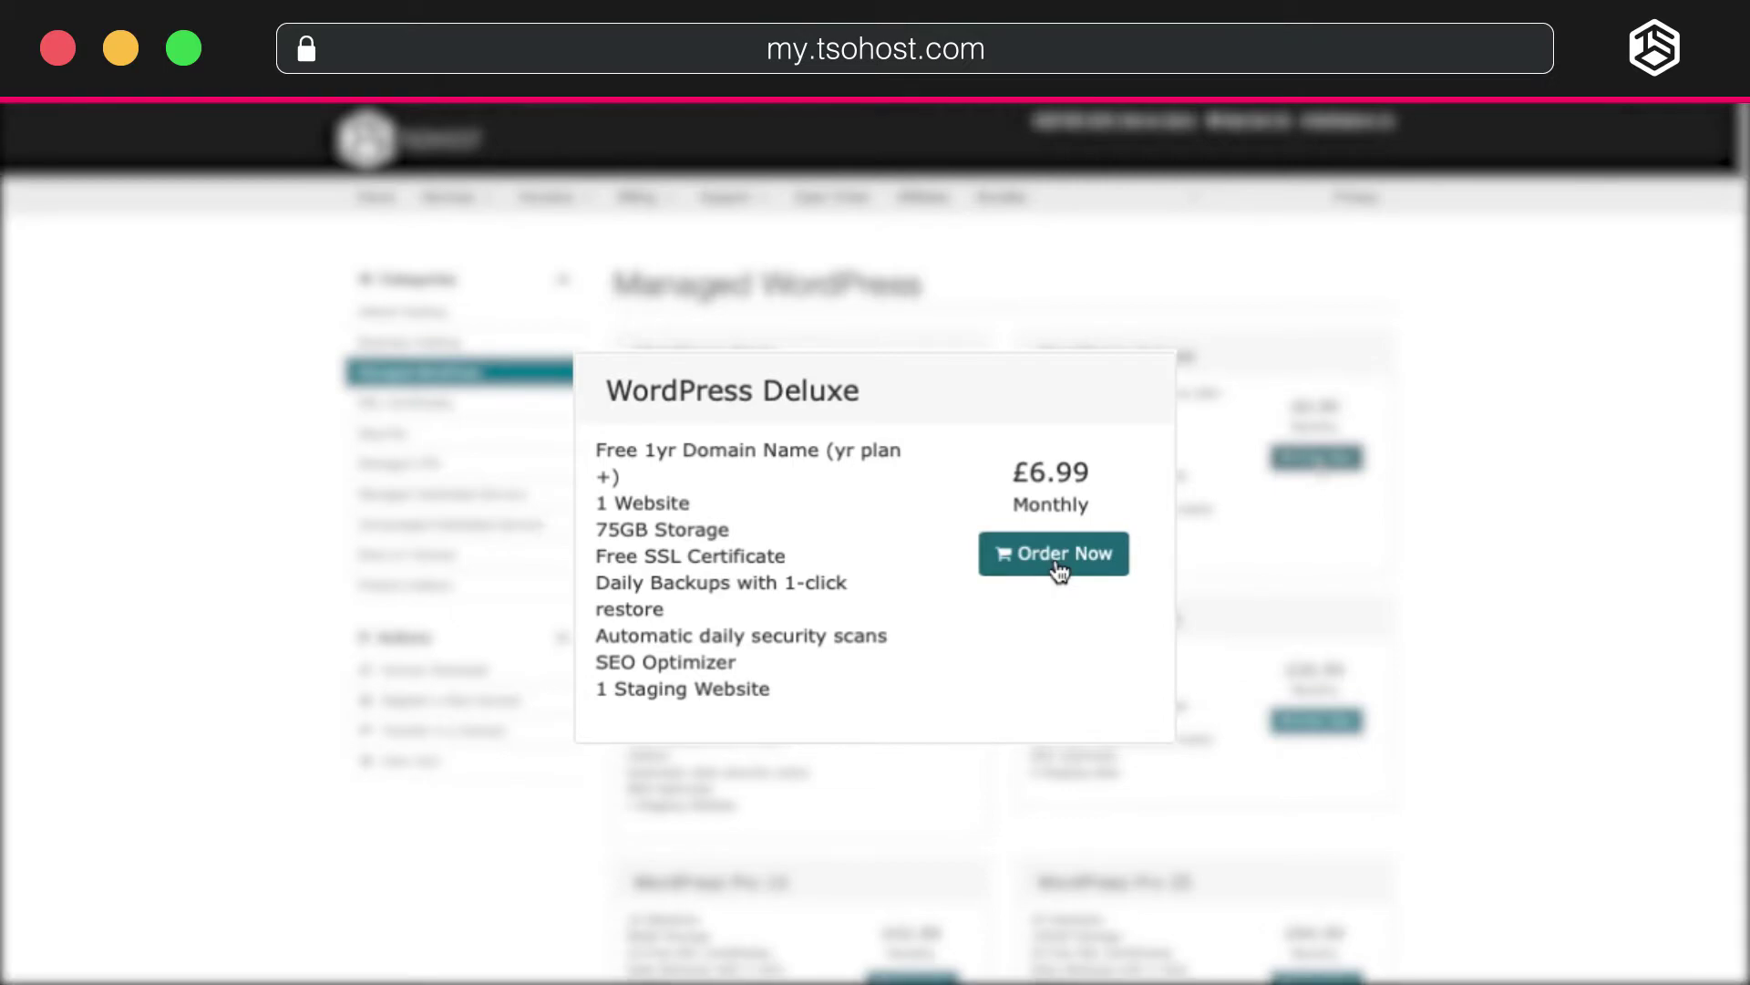
{"action": "left_click", "coordinate": [1060, 573]}
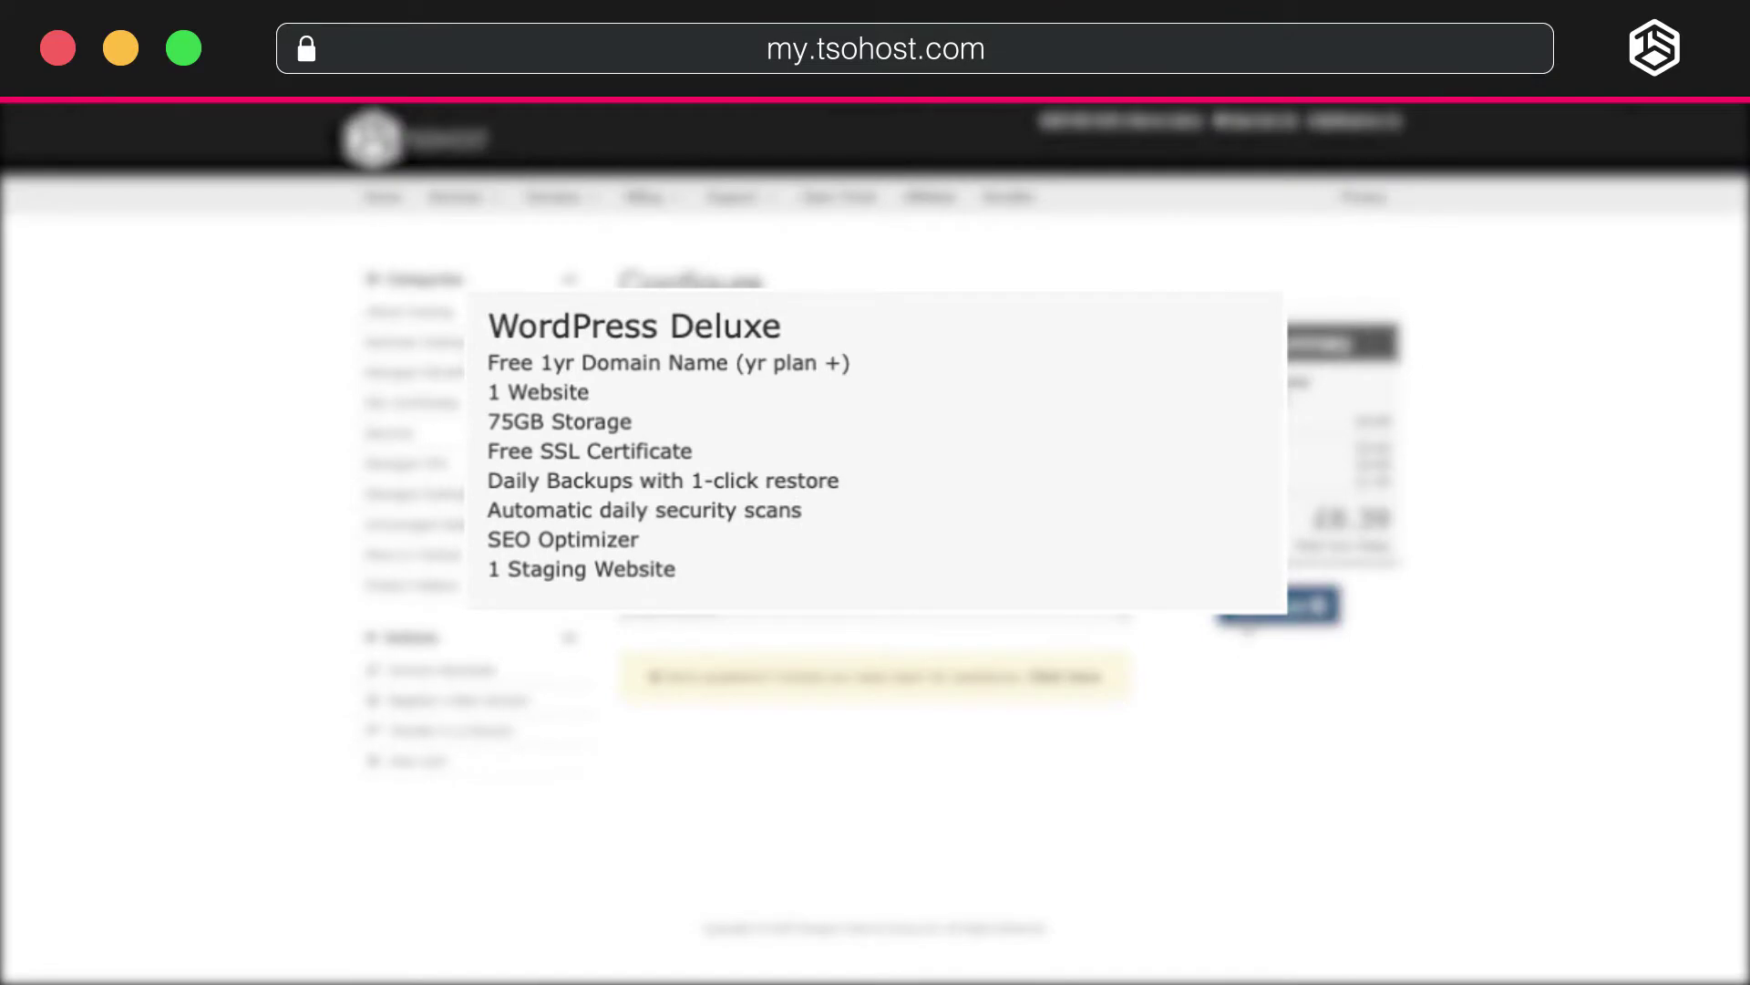
{"action": "left_click", "coordinate": [1247, 623]}
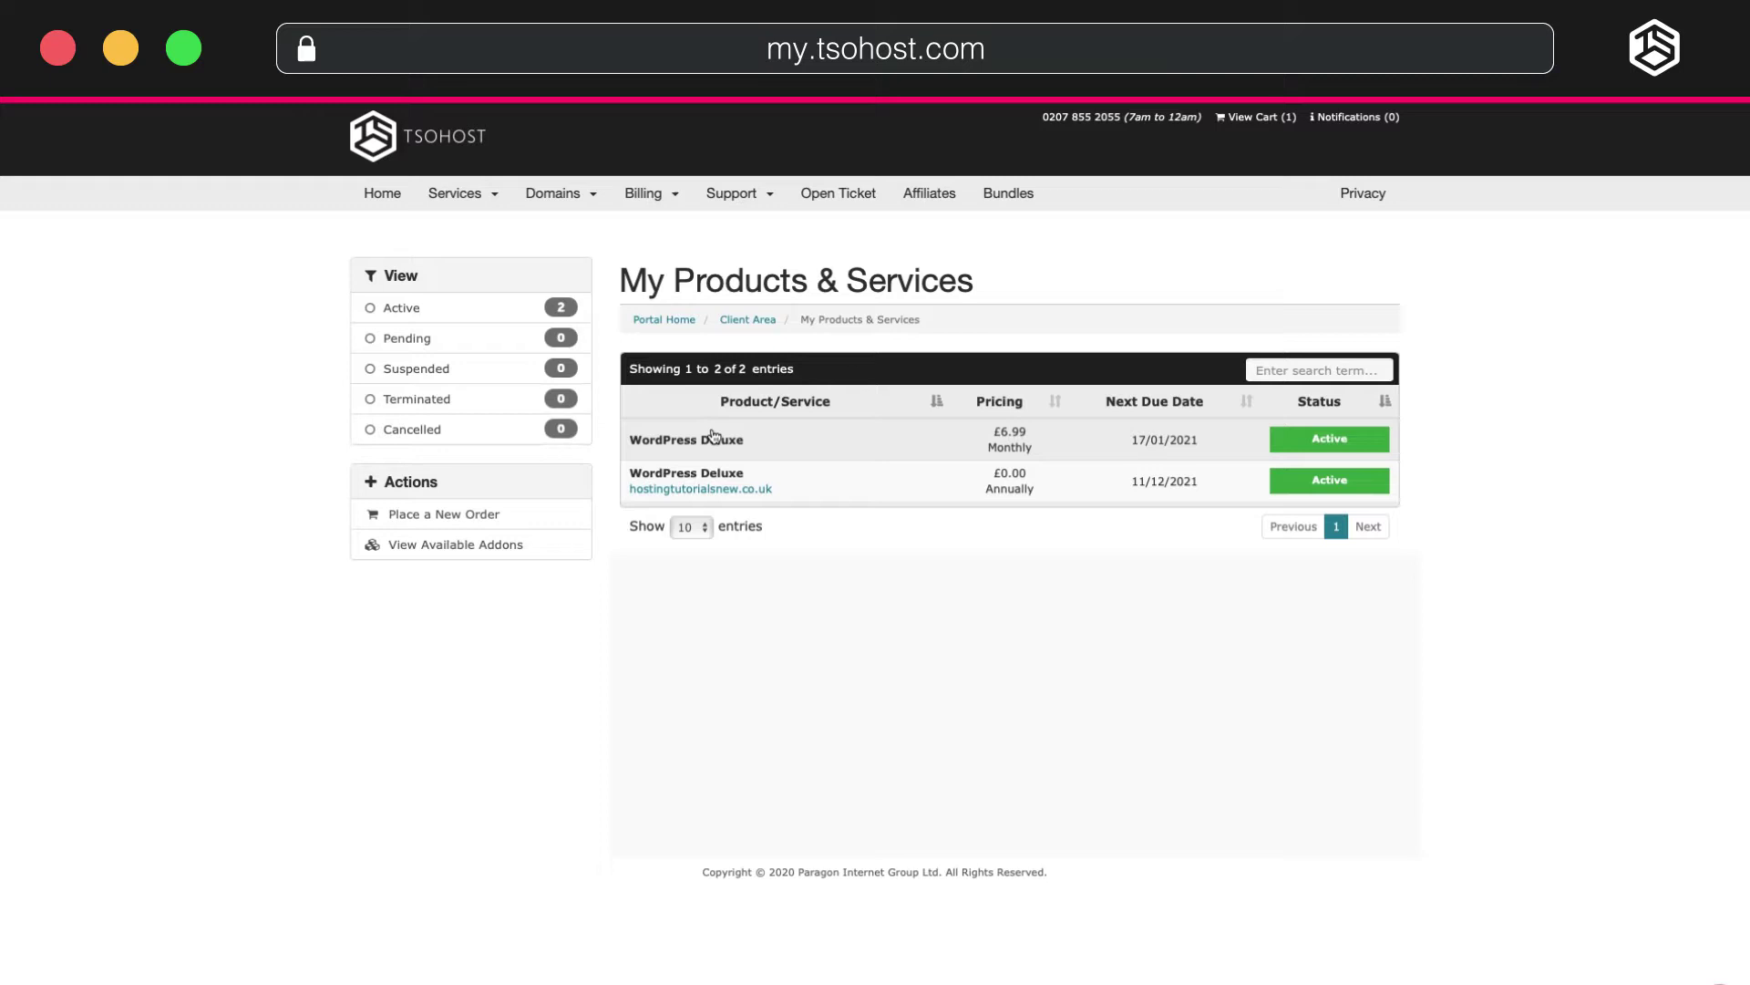
Open the WordPress Deluxe plan's details and log in to its Managed WordPress server.
{"action": "left_click", "coordinate": [713, 437]}
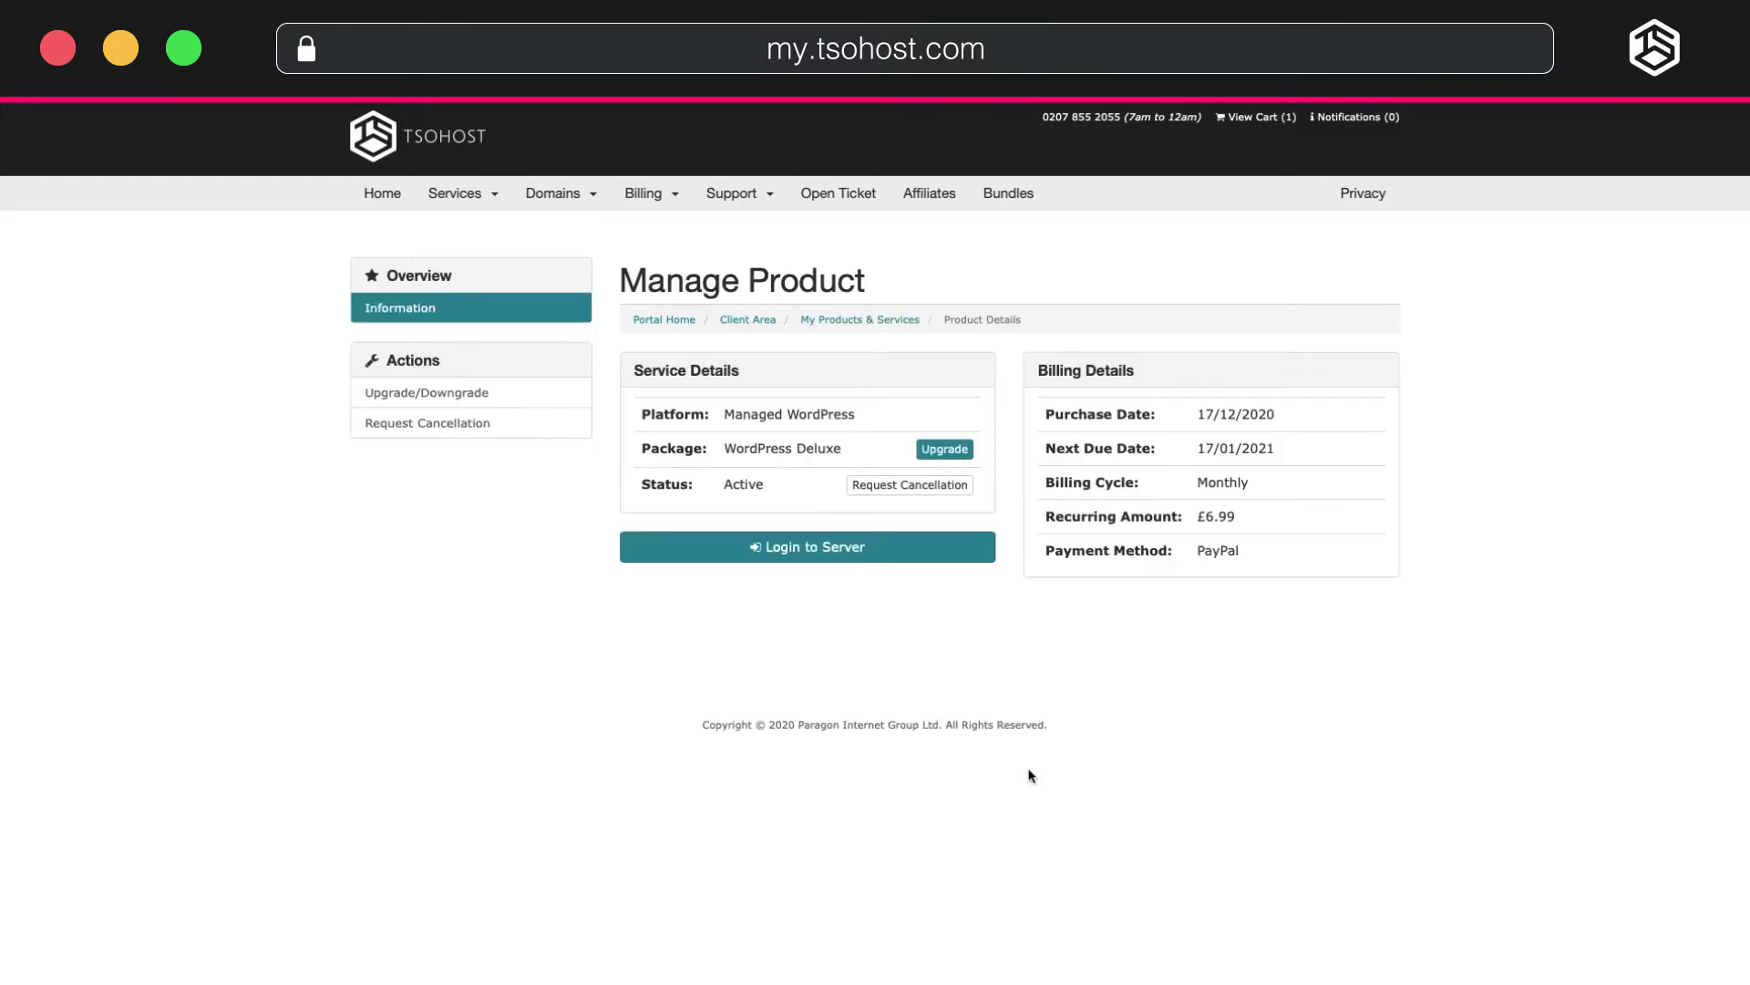
{"action": "left_click", "coordinate": [901, 552]}
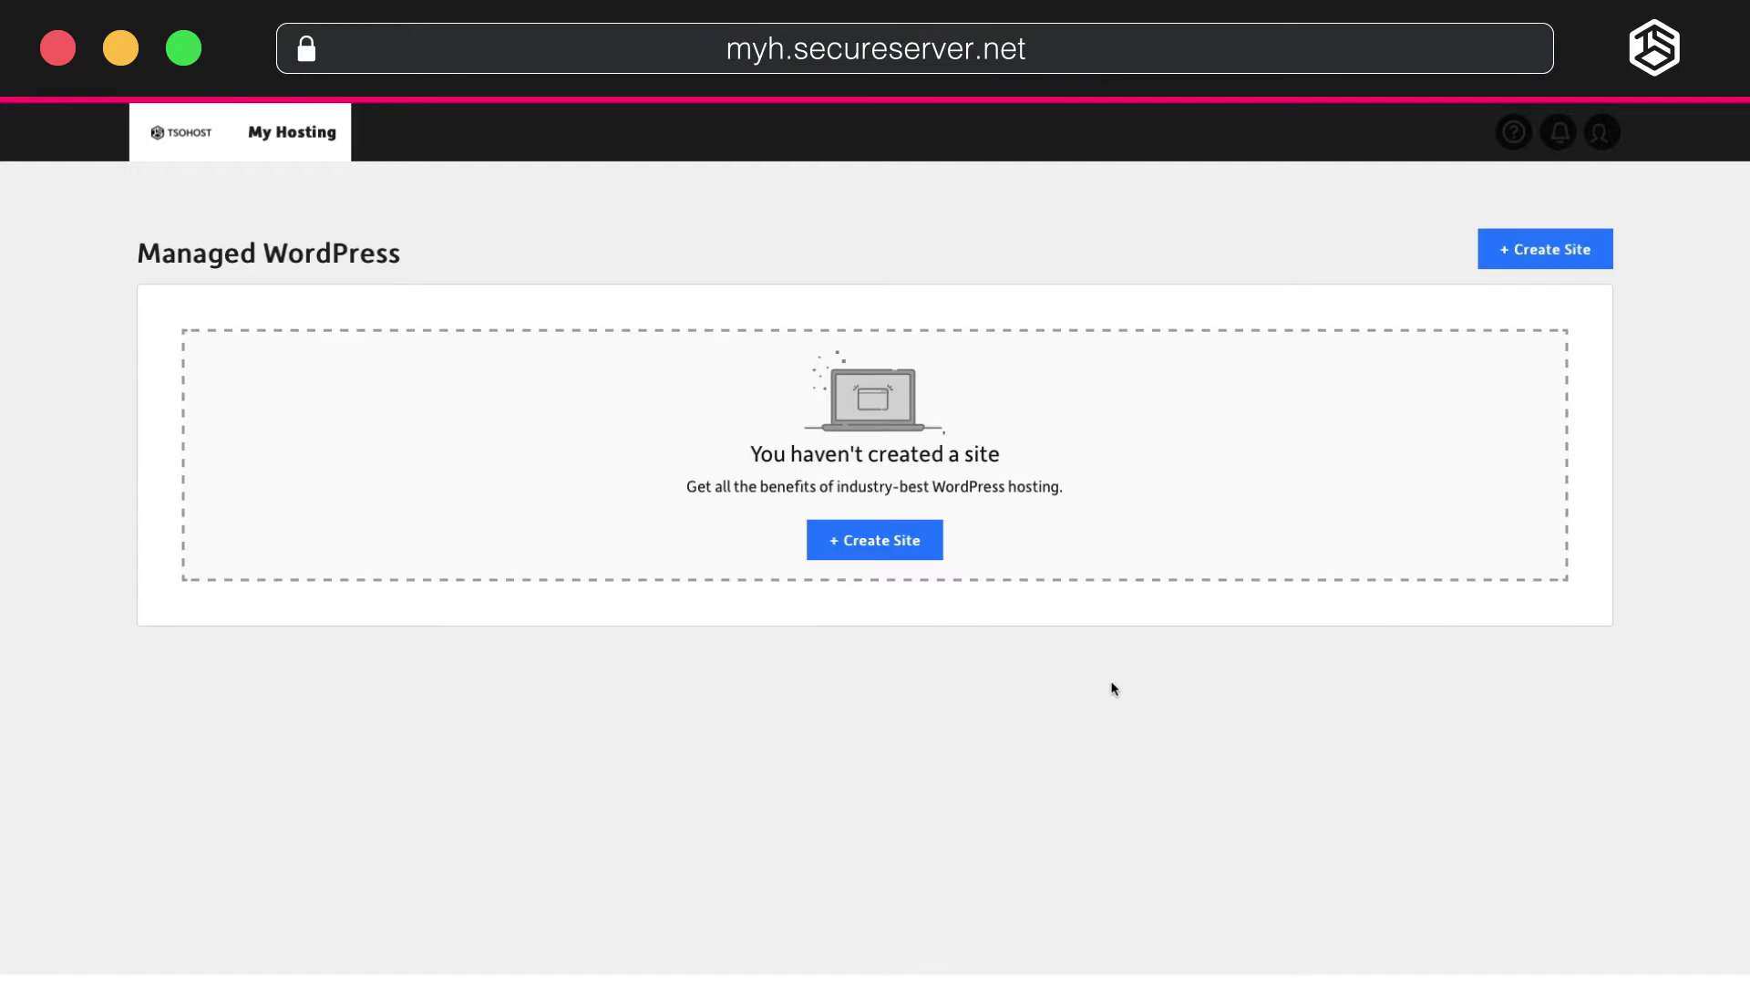
Start creating a new site on the first Deluxe plan and proceed to the setup options.
{"action": "left_click", "coordinate": [921, 550]}
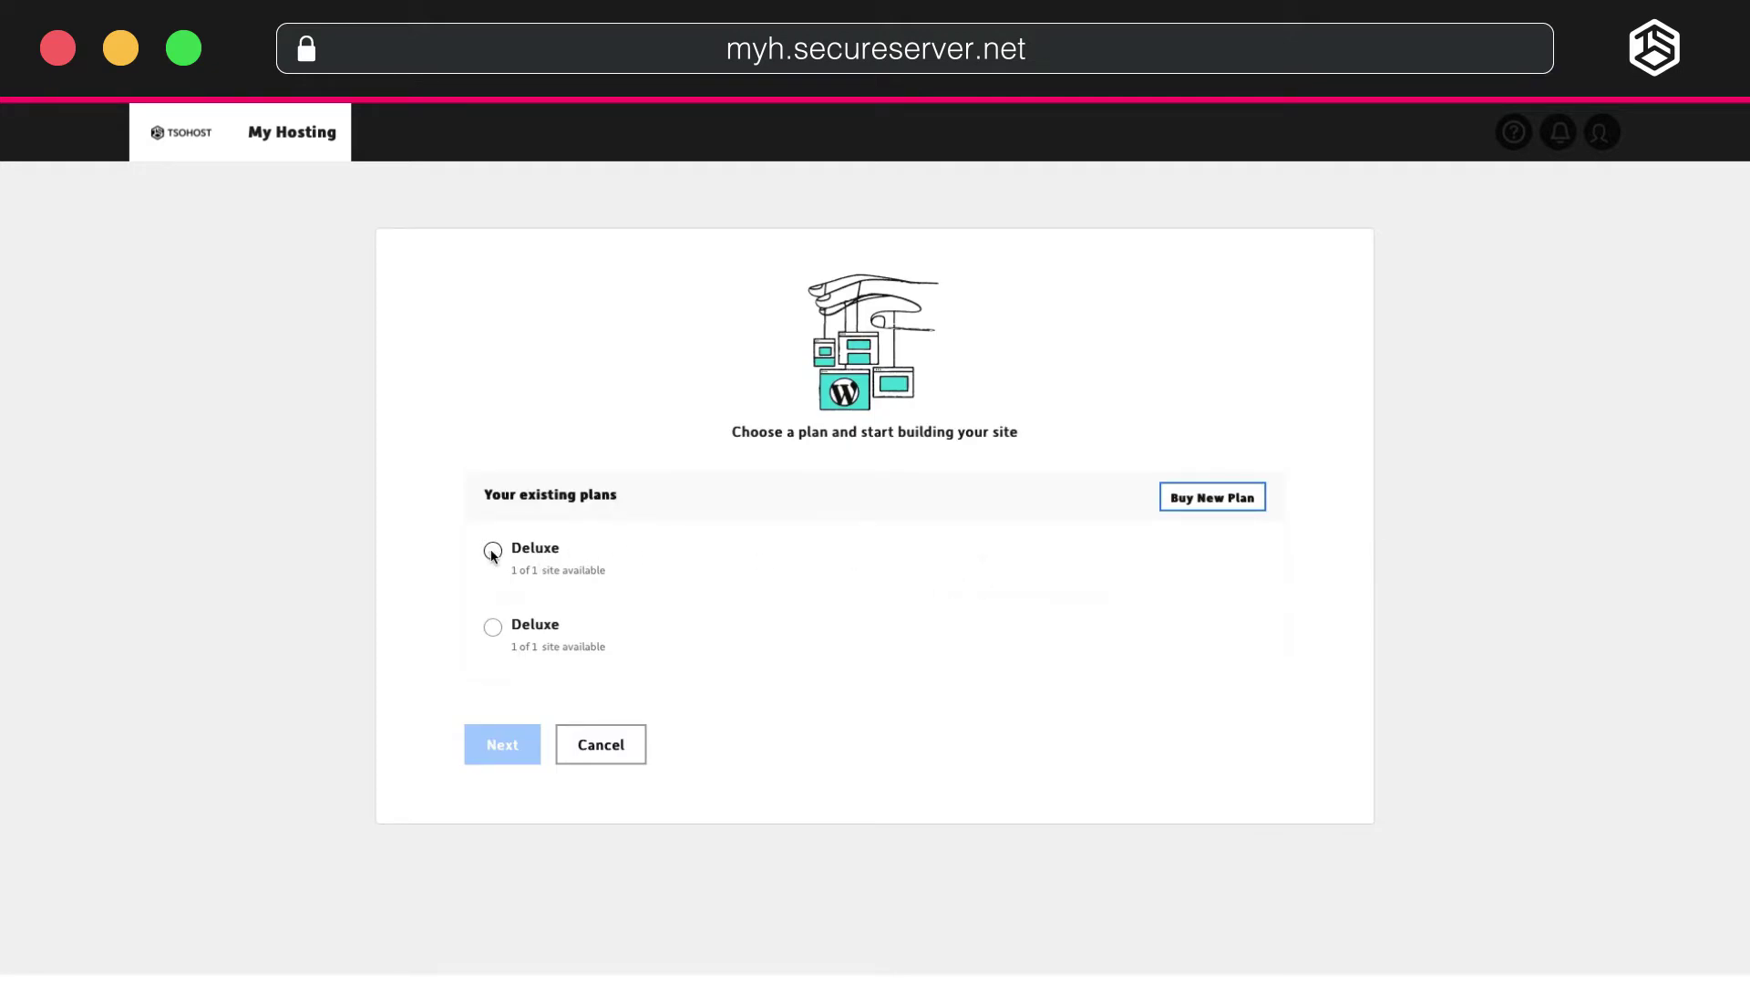
{"action": "left_click", "coordinate": [493, 551]}
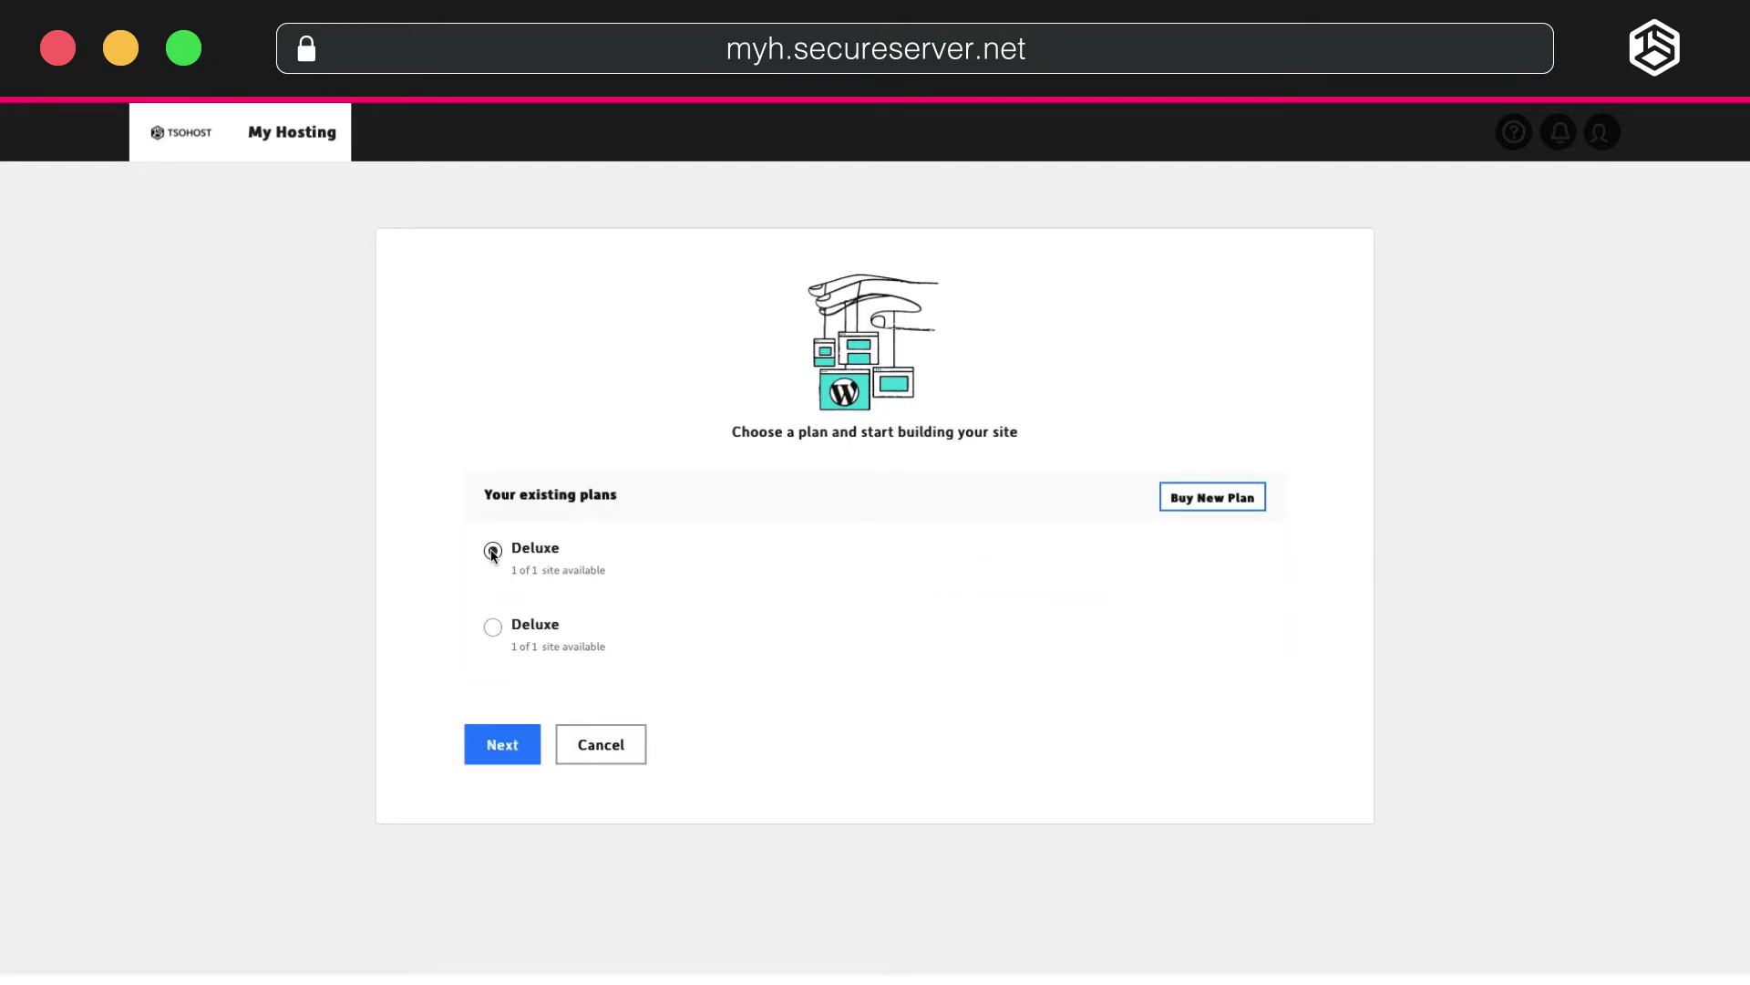
{"action": "left_click", "coordinate": [502, 746]}
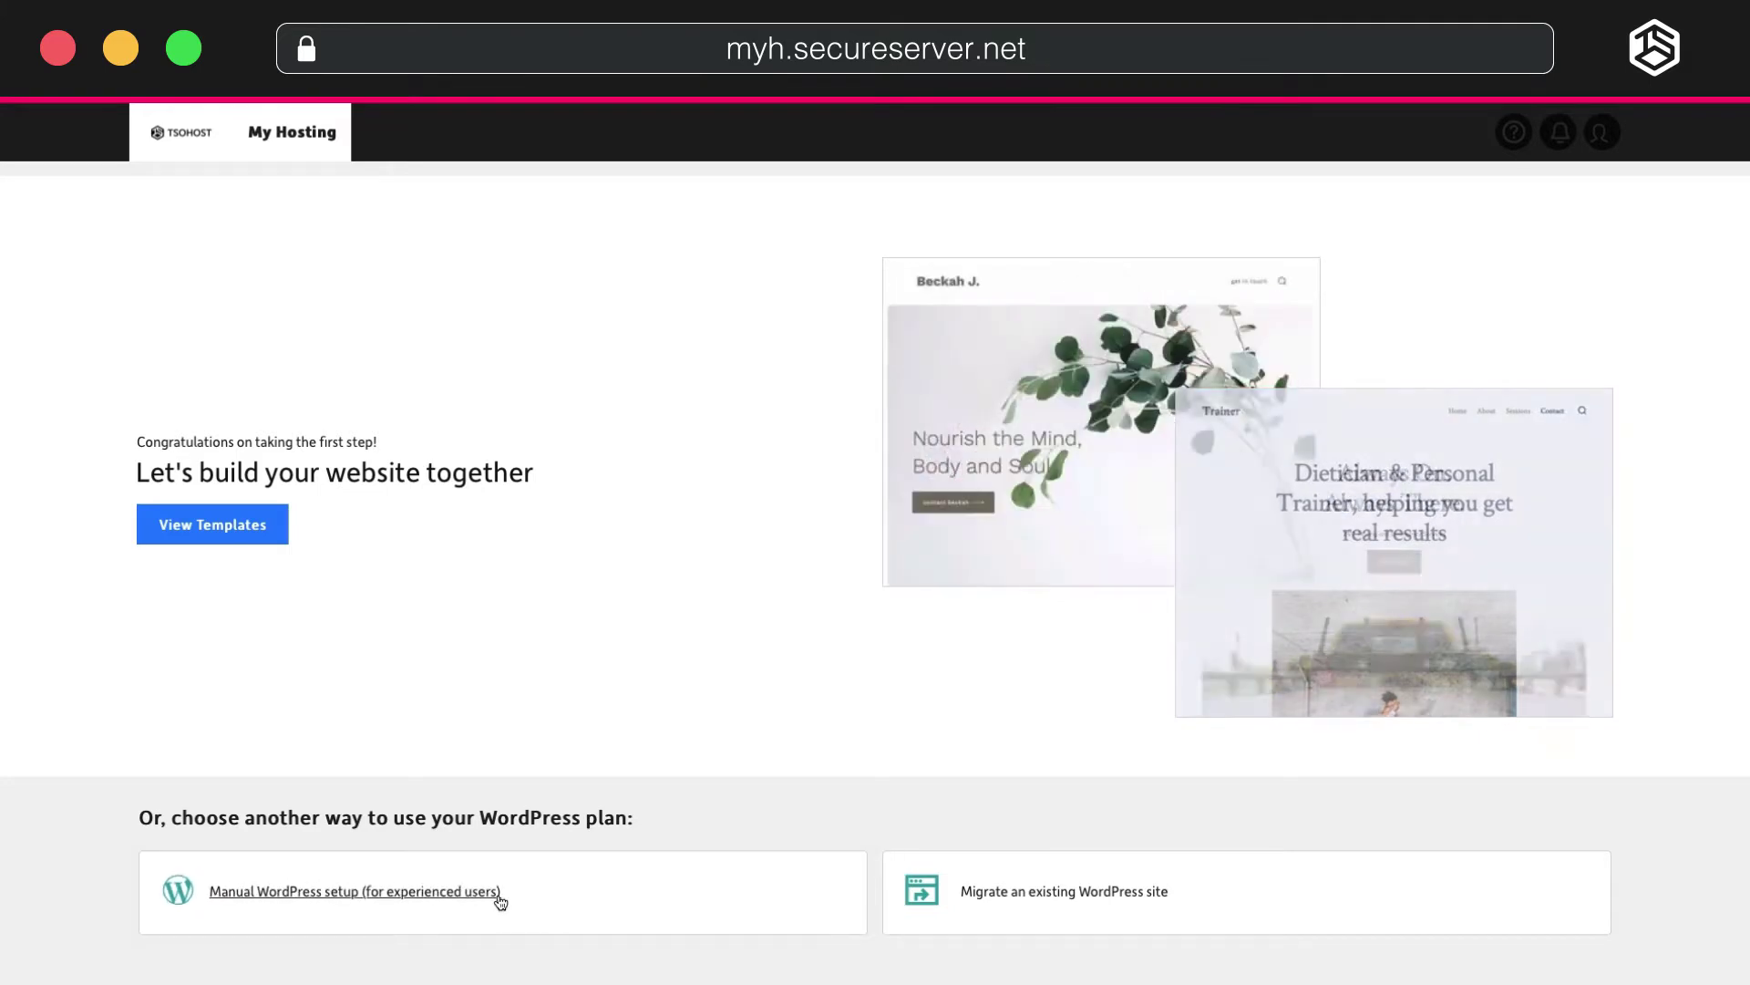
Choose manual WordPress setup and submit a WordPress username and password.
{"action": "left_click", "coordinate": [501, 902]}
{"action": "type", "text": "admin"}
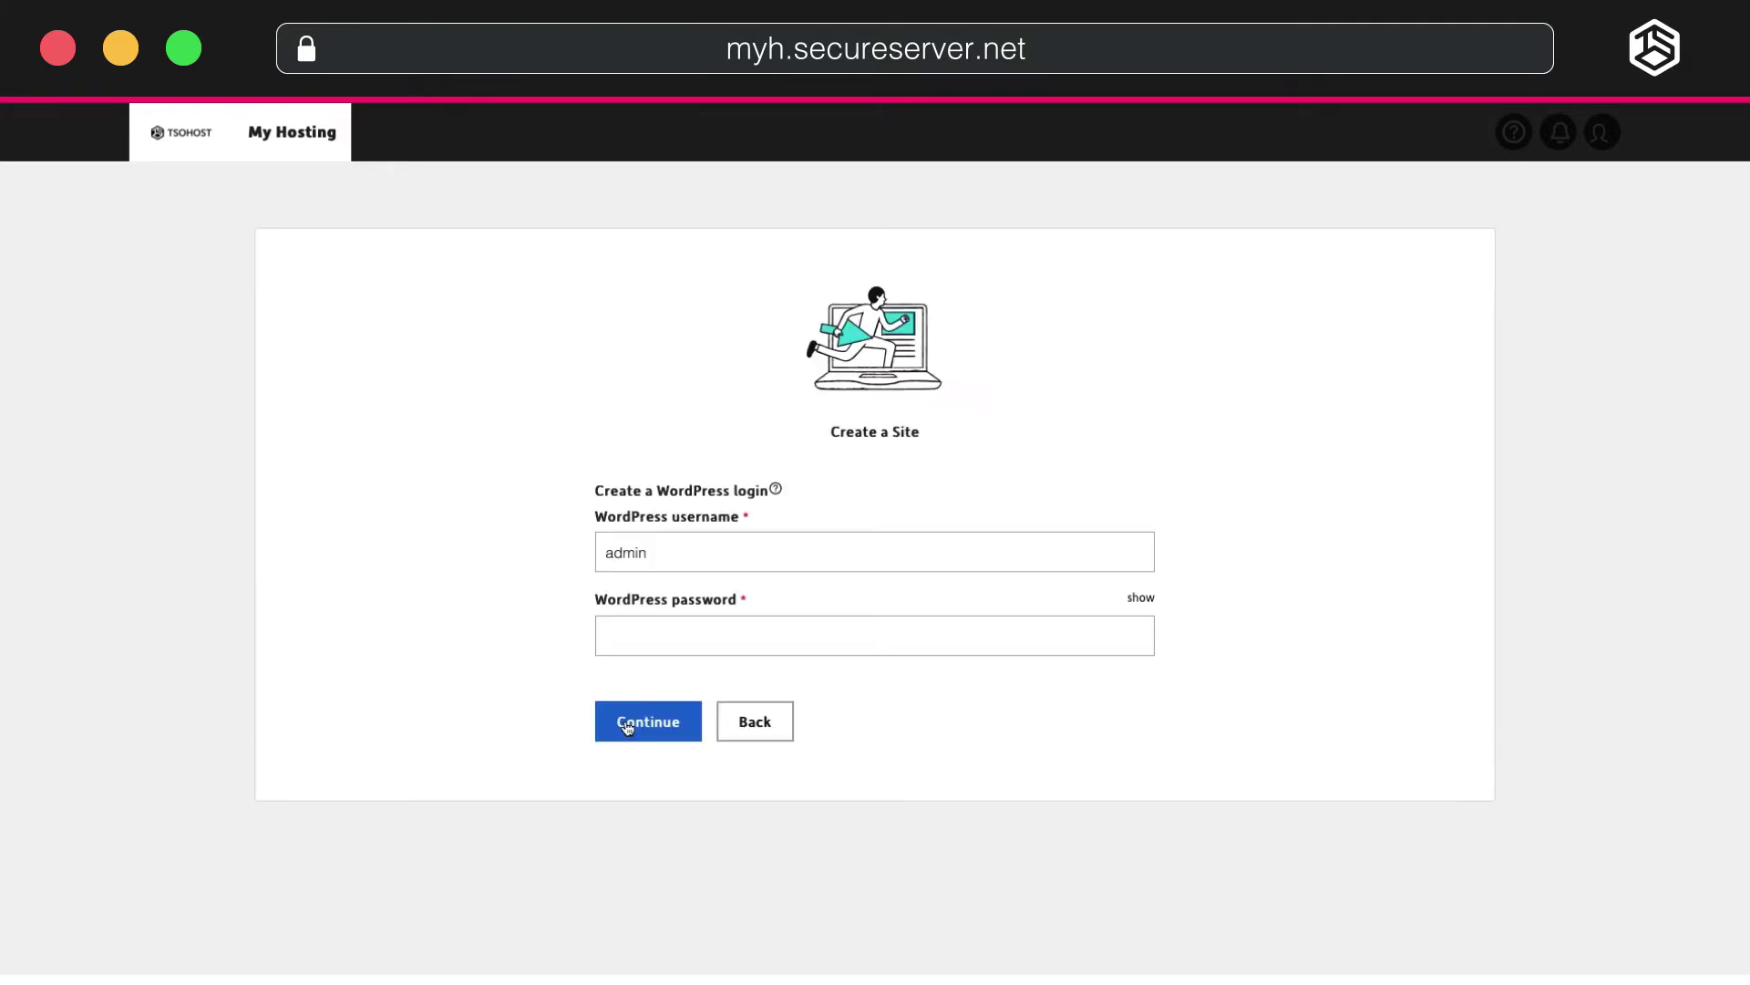
{"action": "key", "text": "Tab"}
{"action": "type", "text": "••••"}
{"action": "left_click", "coordinate": [627, 725]}
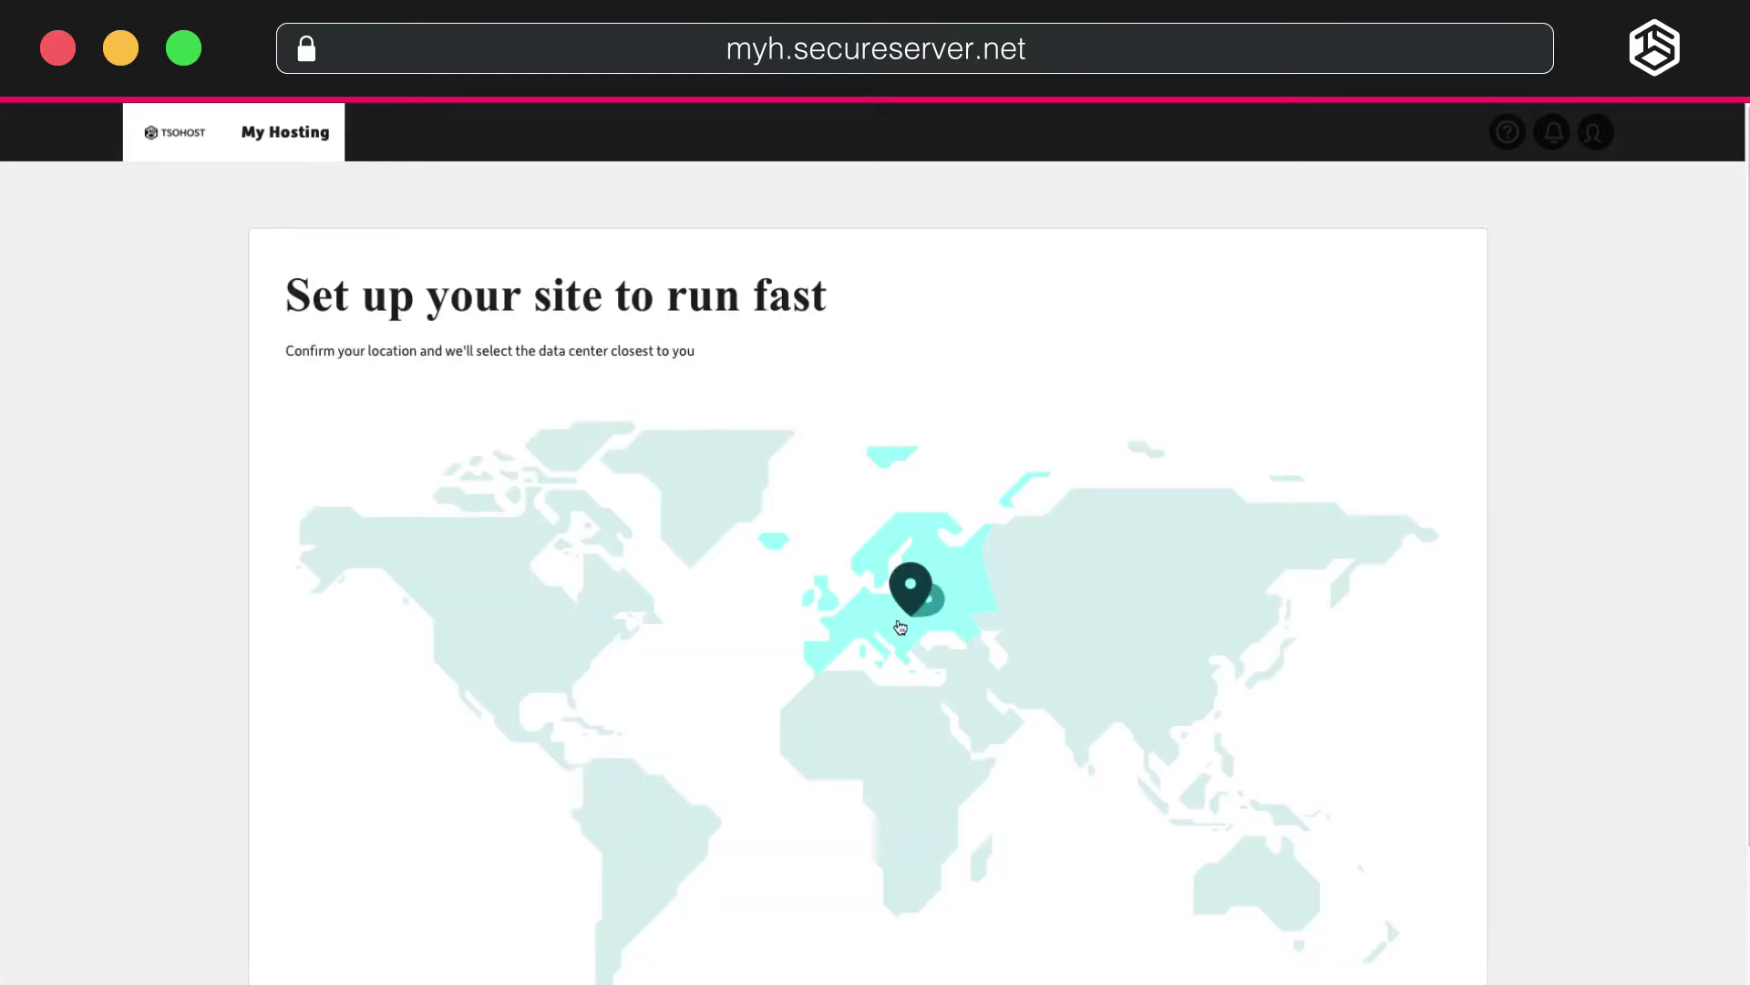
Confirm Europe as the site's data centre location to finish creating the site.
{"action": "scroll", "coordinate": [900, 627], "scroll_direction": "down", "scroll_amount": 1}
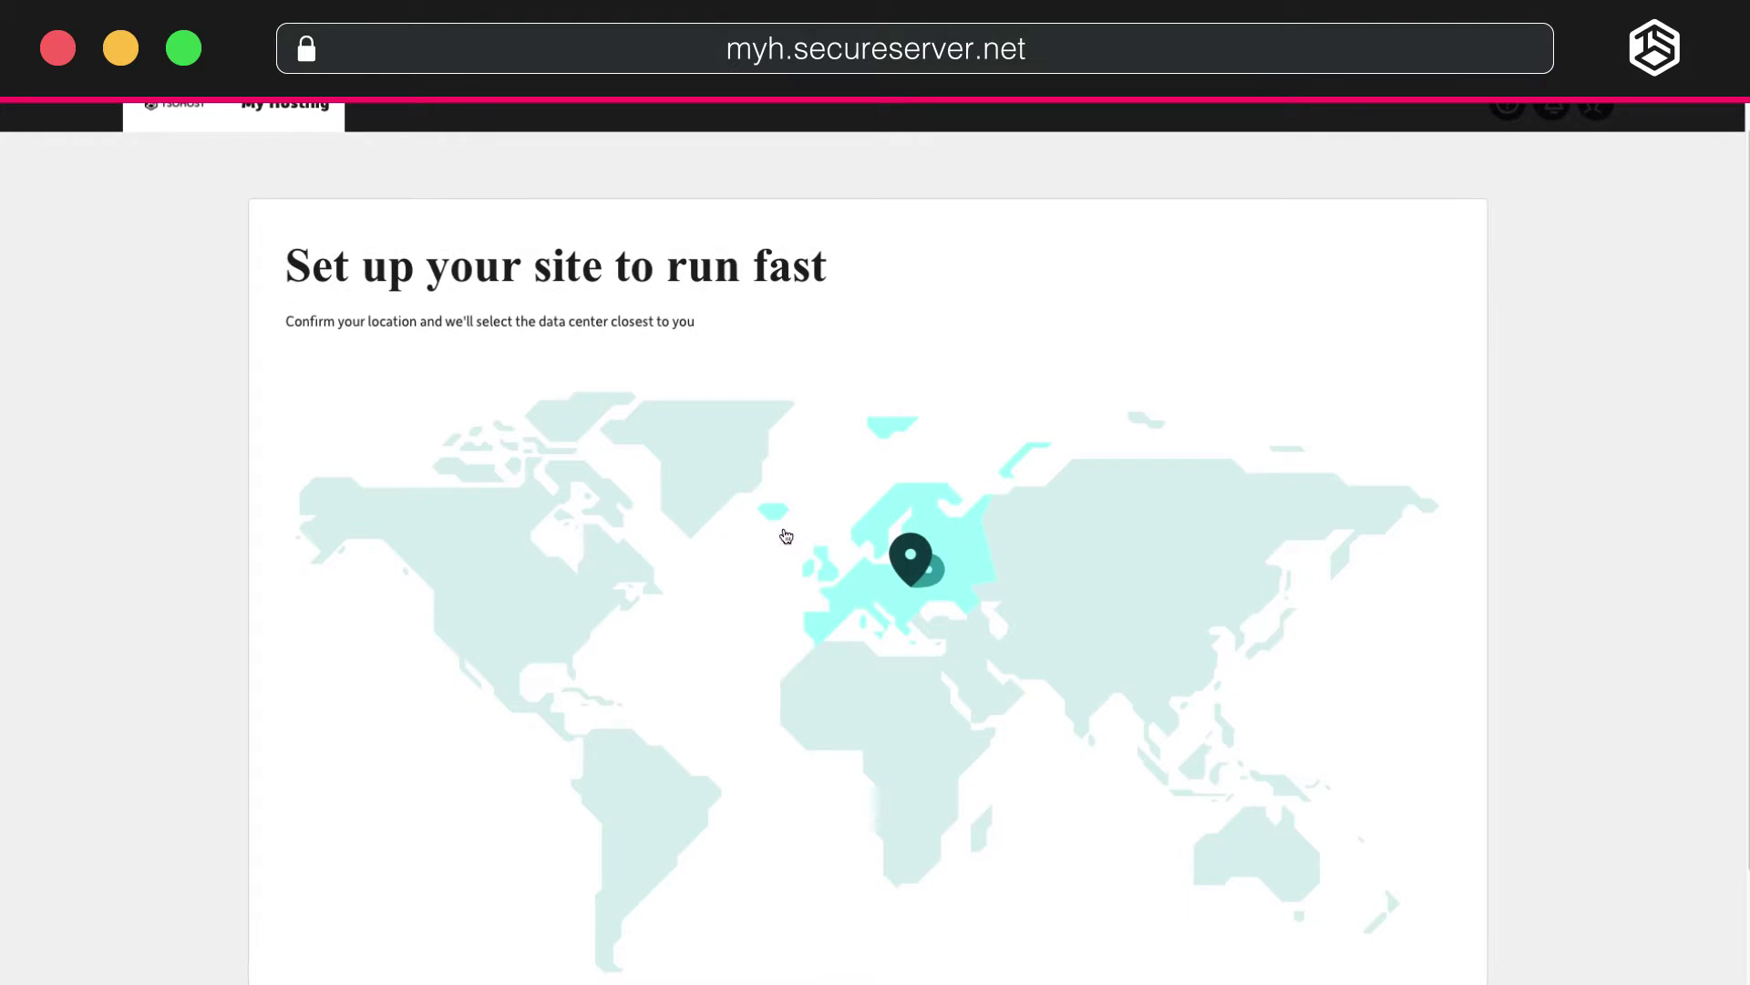
{"action": "scroll", "coordinate": [884, 594], "scroll_direction": "down", "scroll_amount": 3}
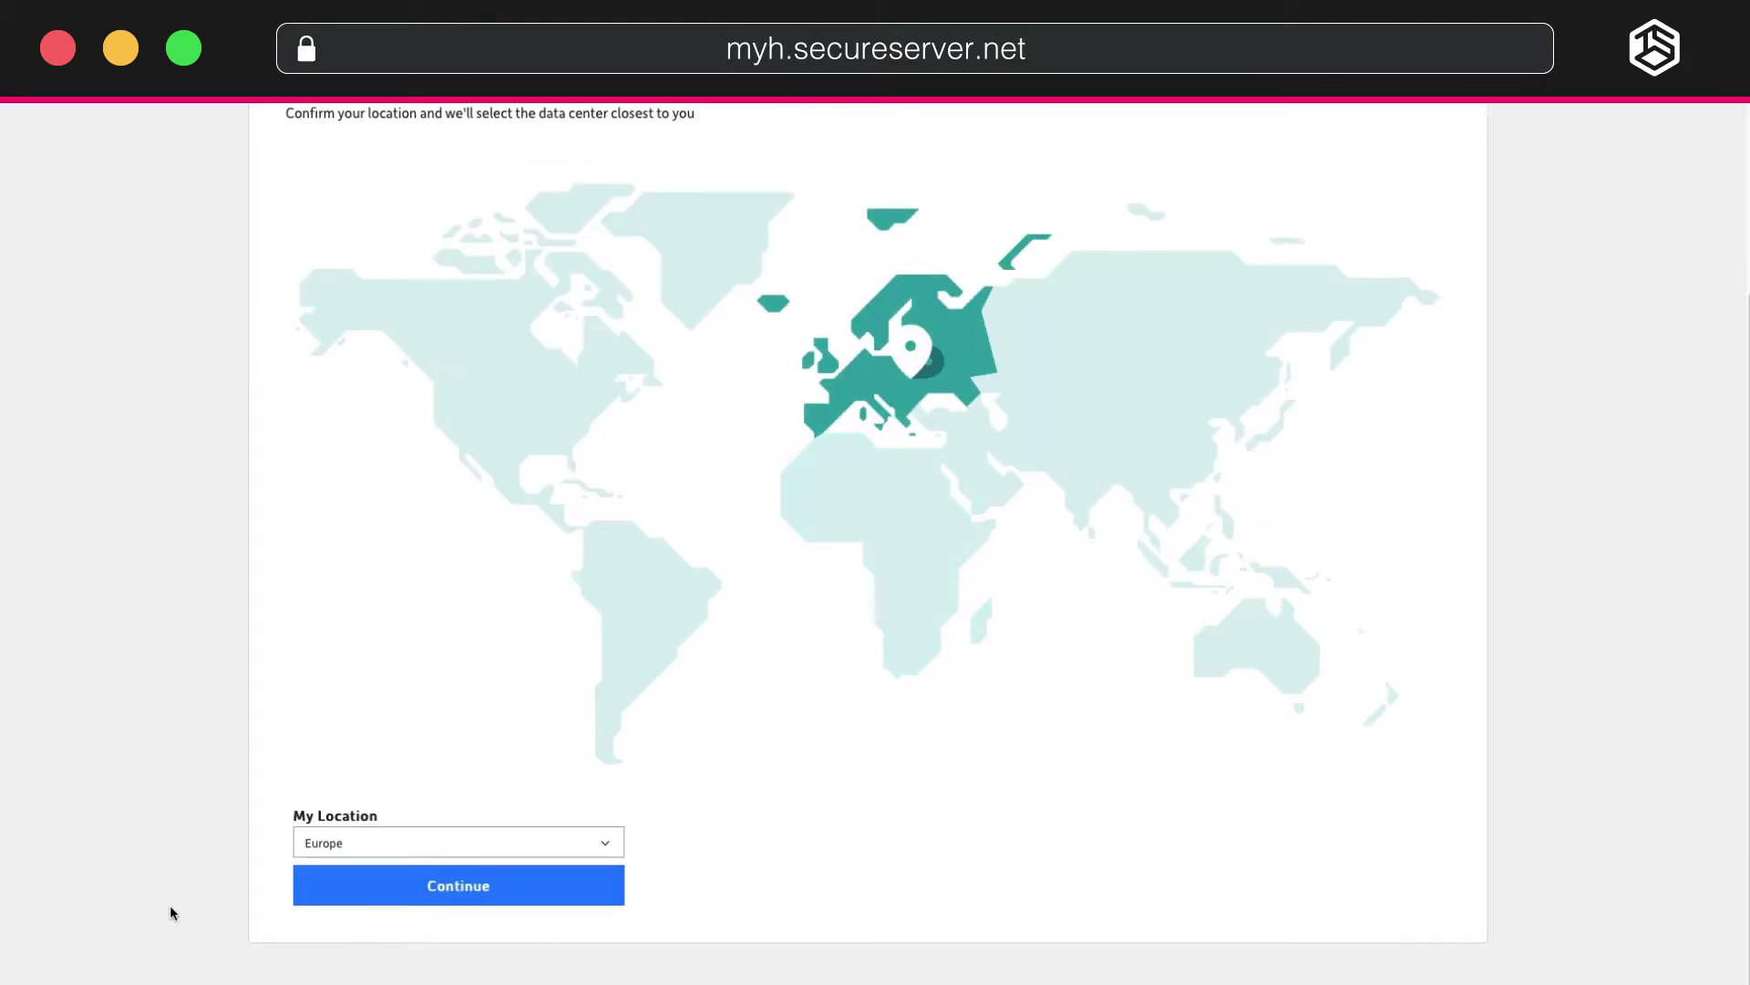
{"action": "left_click", "coordinate": [408, 901]}
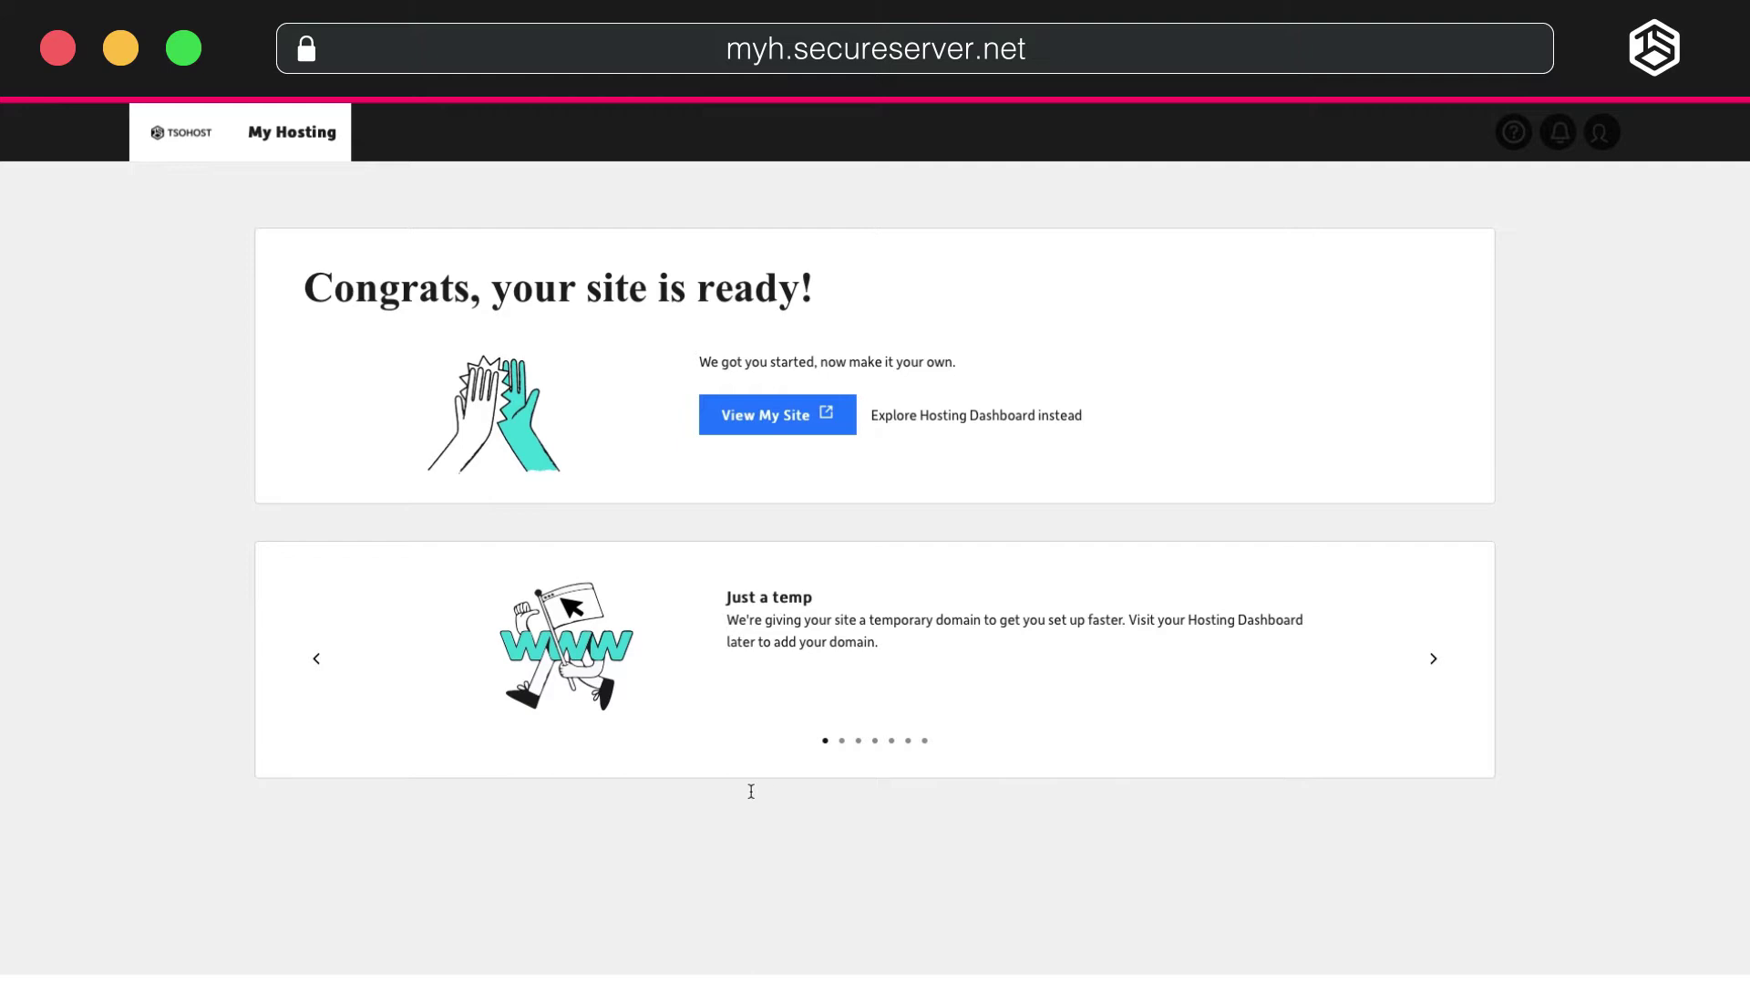
View the new site's front page, scroll through it, then go to the WordPress Dashboard.
{"action": "left_click", "coordinate": [798, 415]}
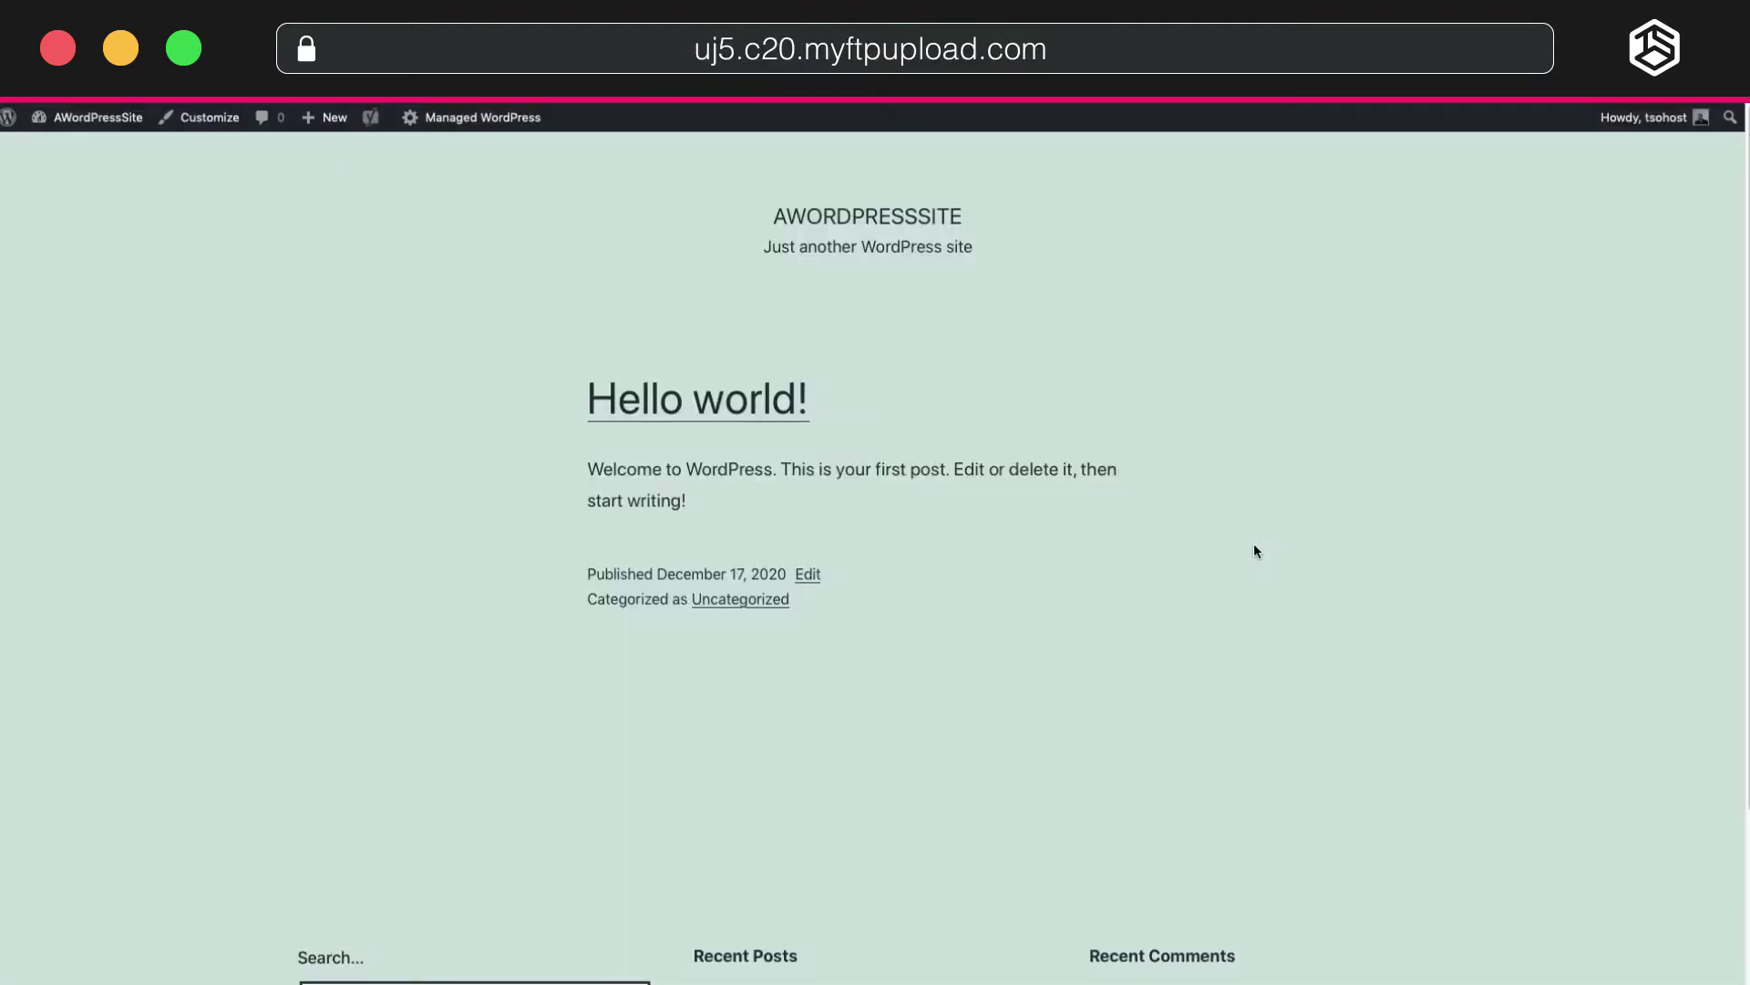
{"action": "scroll", "coordinate": [1274, 536], "scroll_direction": "down", "scroll_amount": 5}
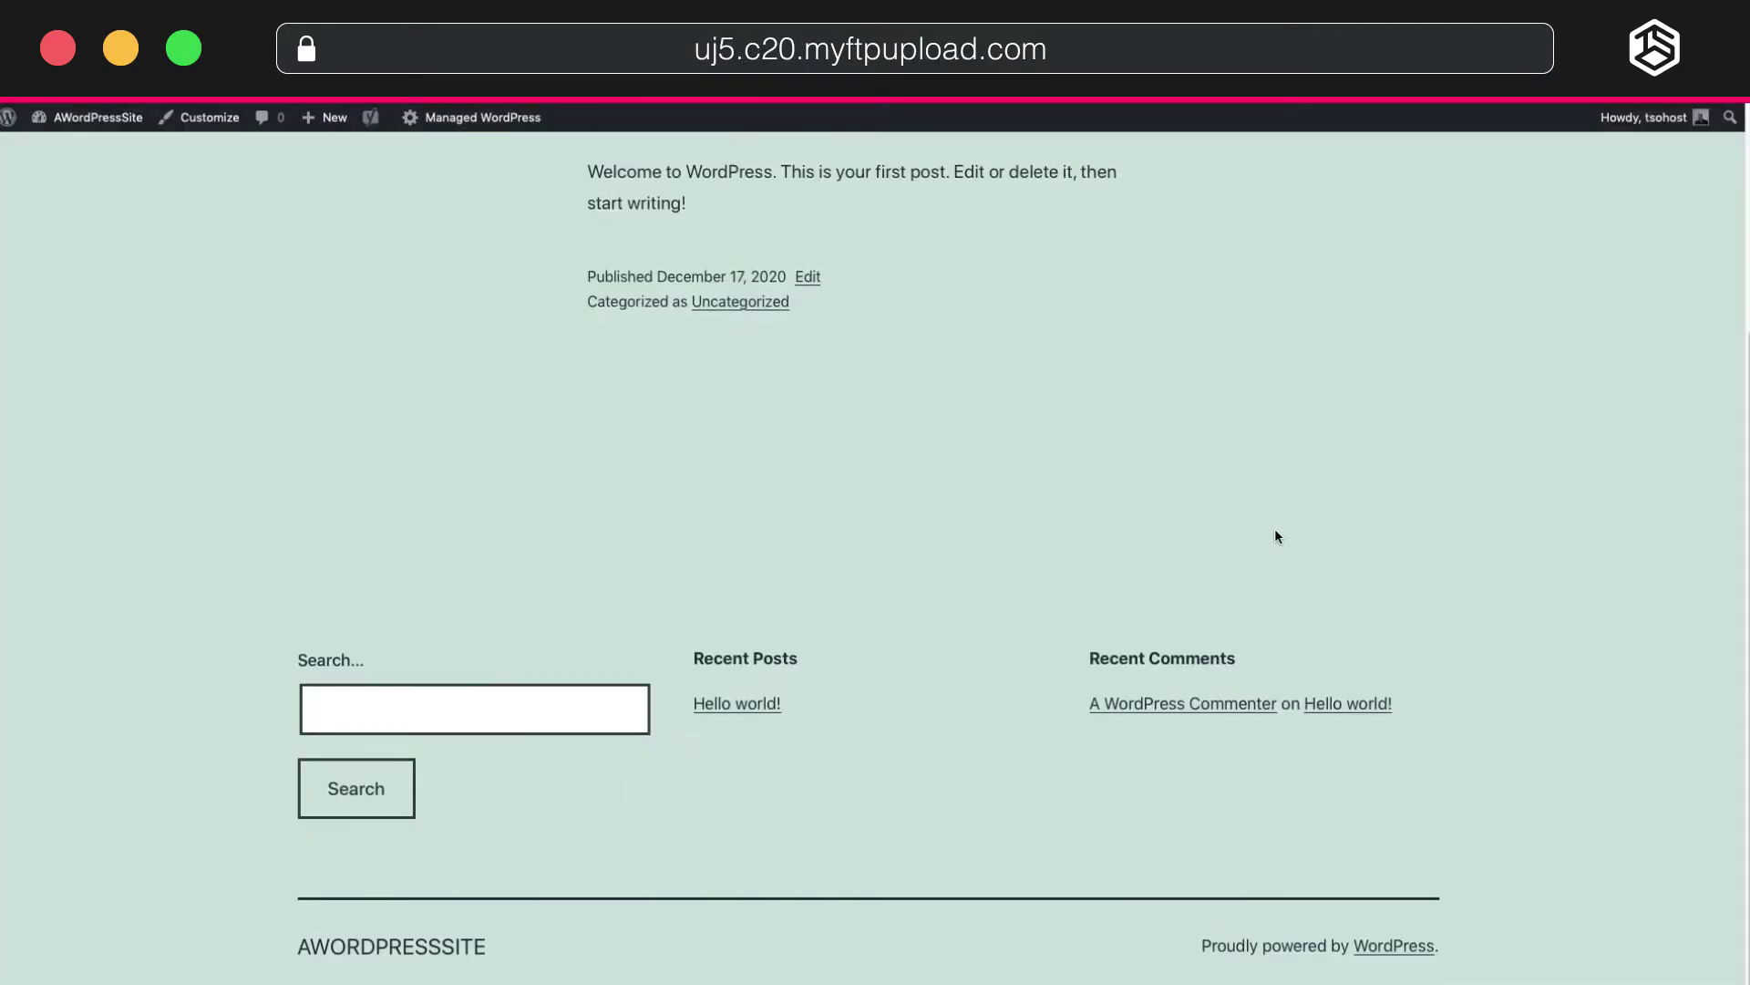
{"action": "scroll", "coordinate": [1274, 536], "scroll_direction": "up", "scroll_amount": 5}
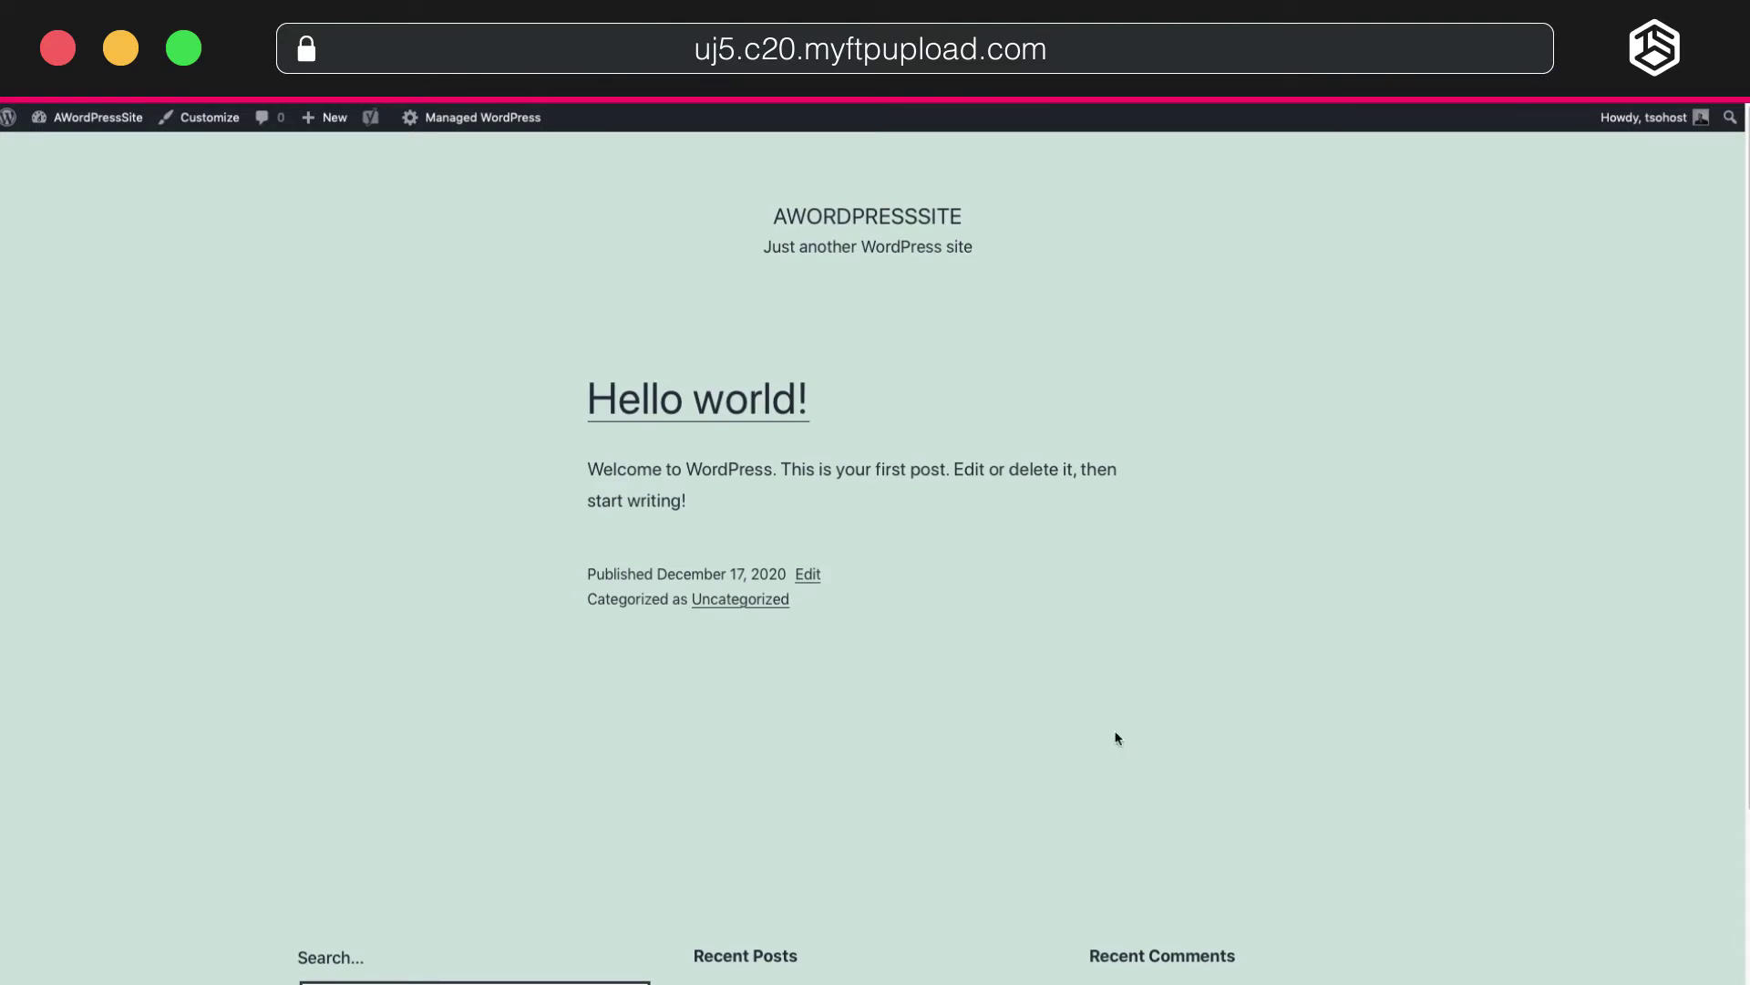
{"action": "mouse_move", "coordinate": [111, 128]}
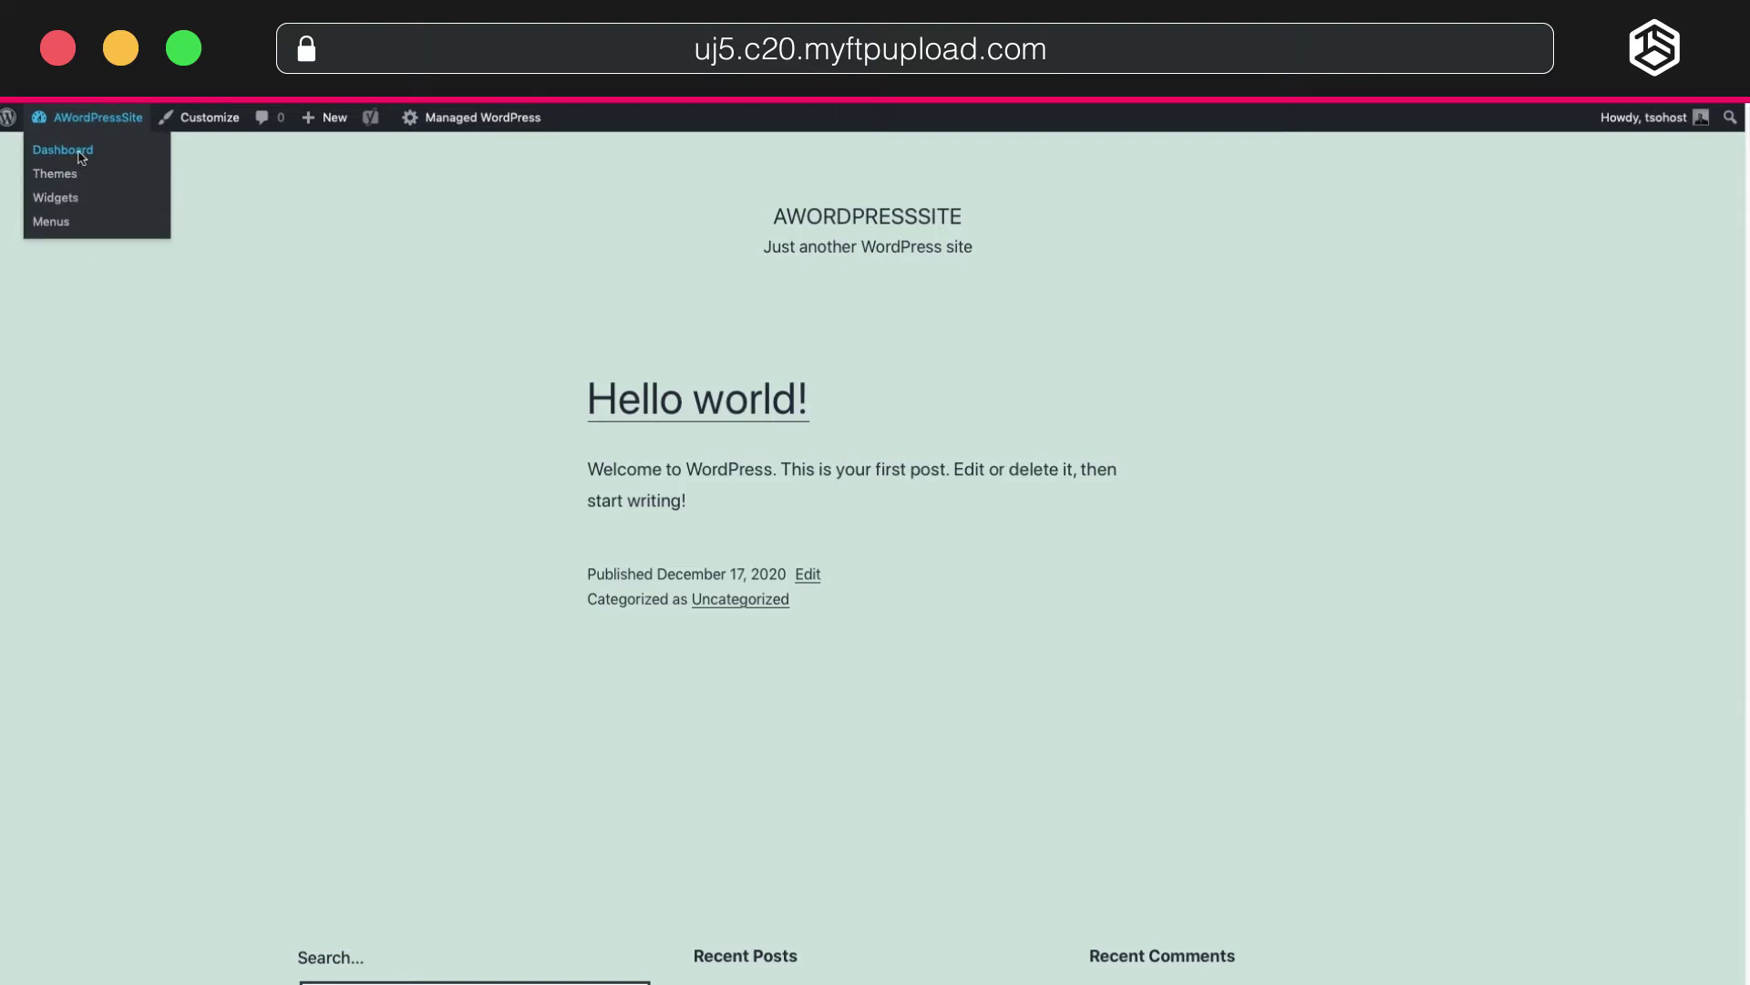
{"action": "left_click", "coordinate": [80, 155]}
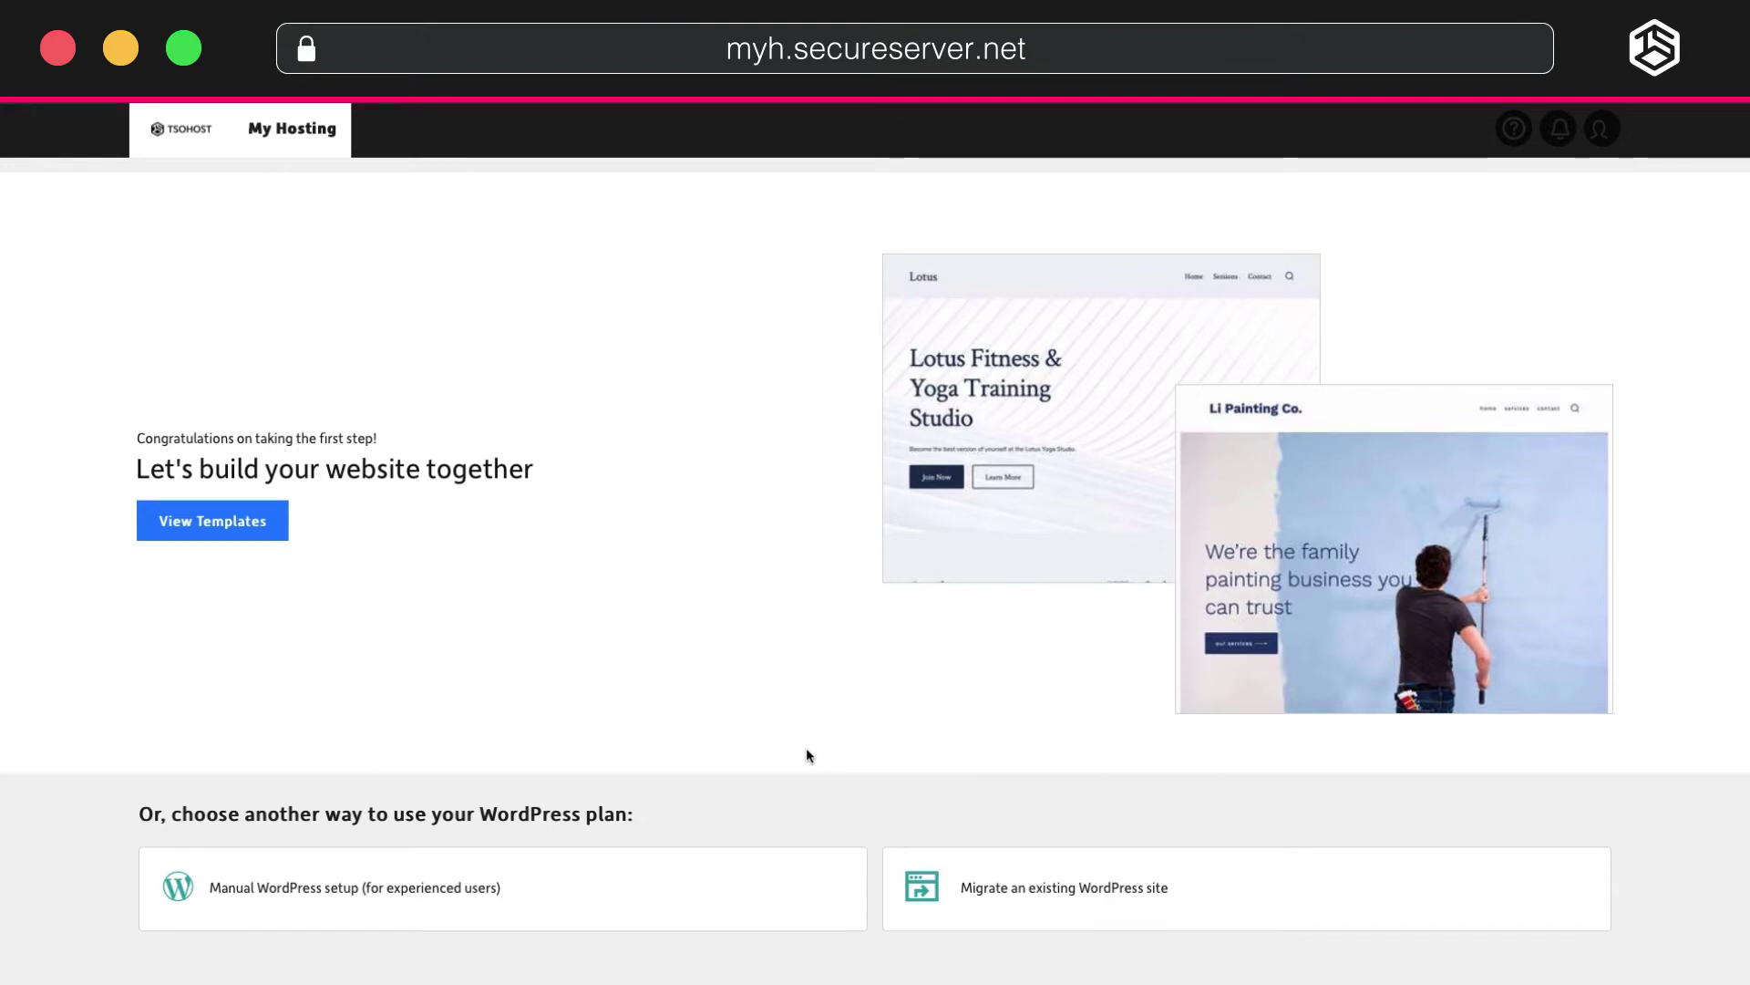
Browse the website template gallery and open the Beaux template preview.
{"action": "left_click", "coordinate": [234, 519]}
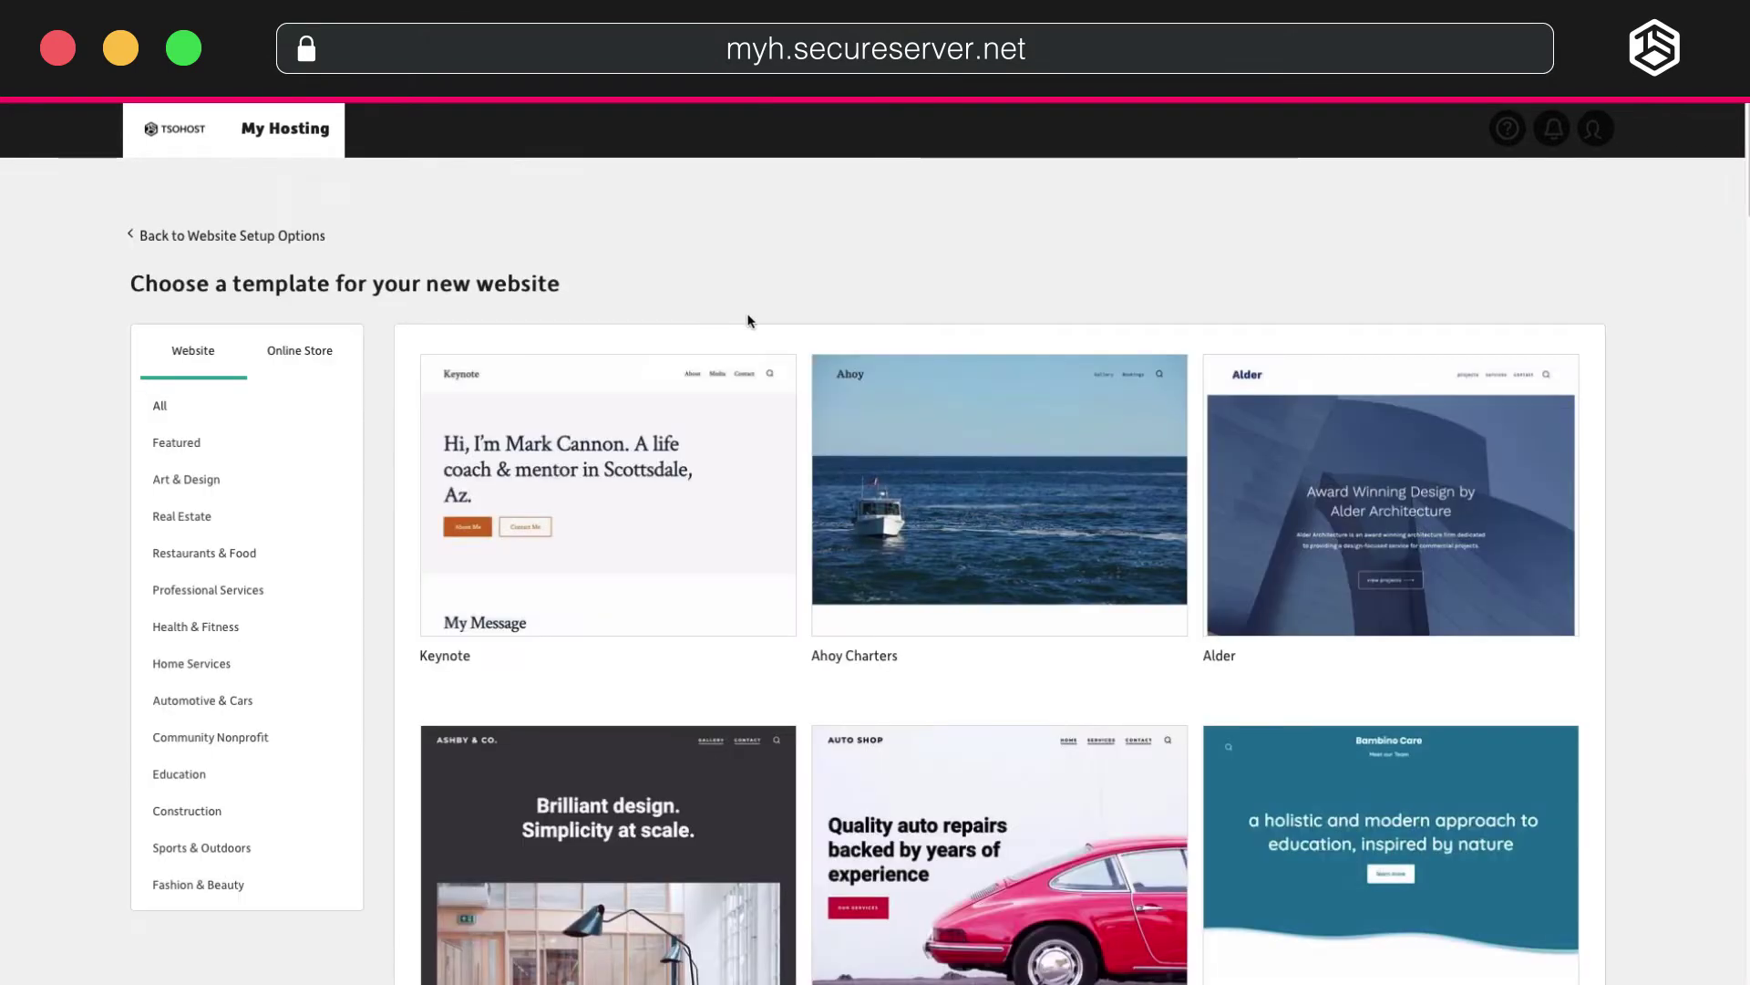
{"action": "scroll", "coordinate": [374, 367], "scroll_direction": "down", "scroll_amount": 5}
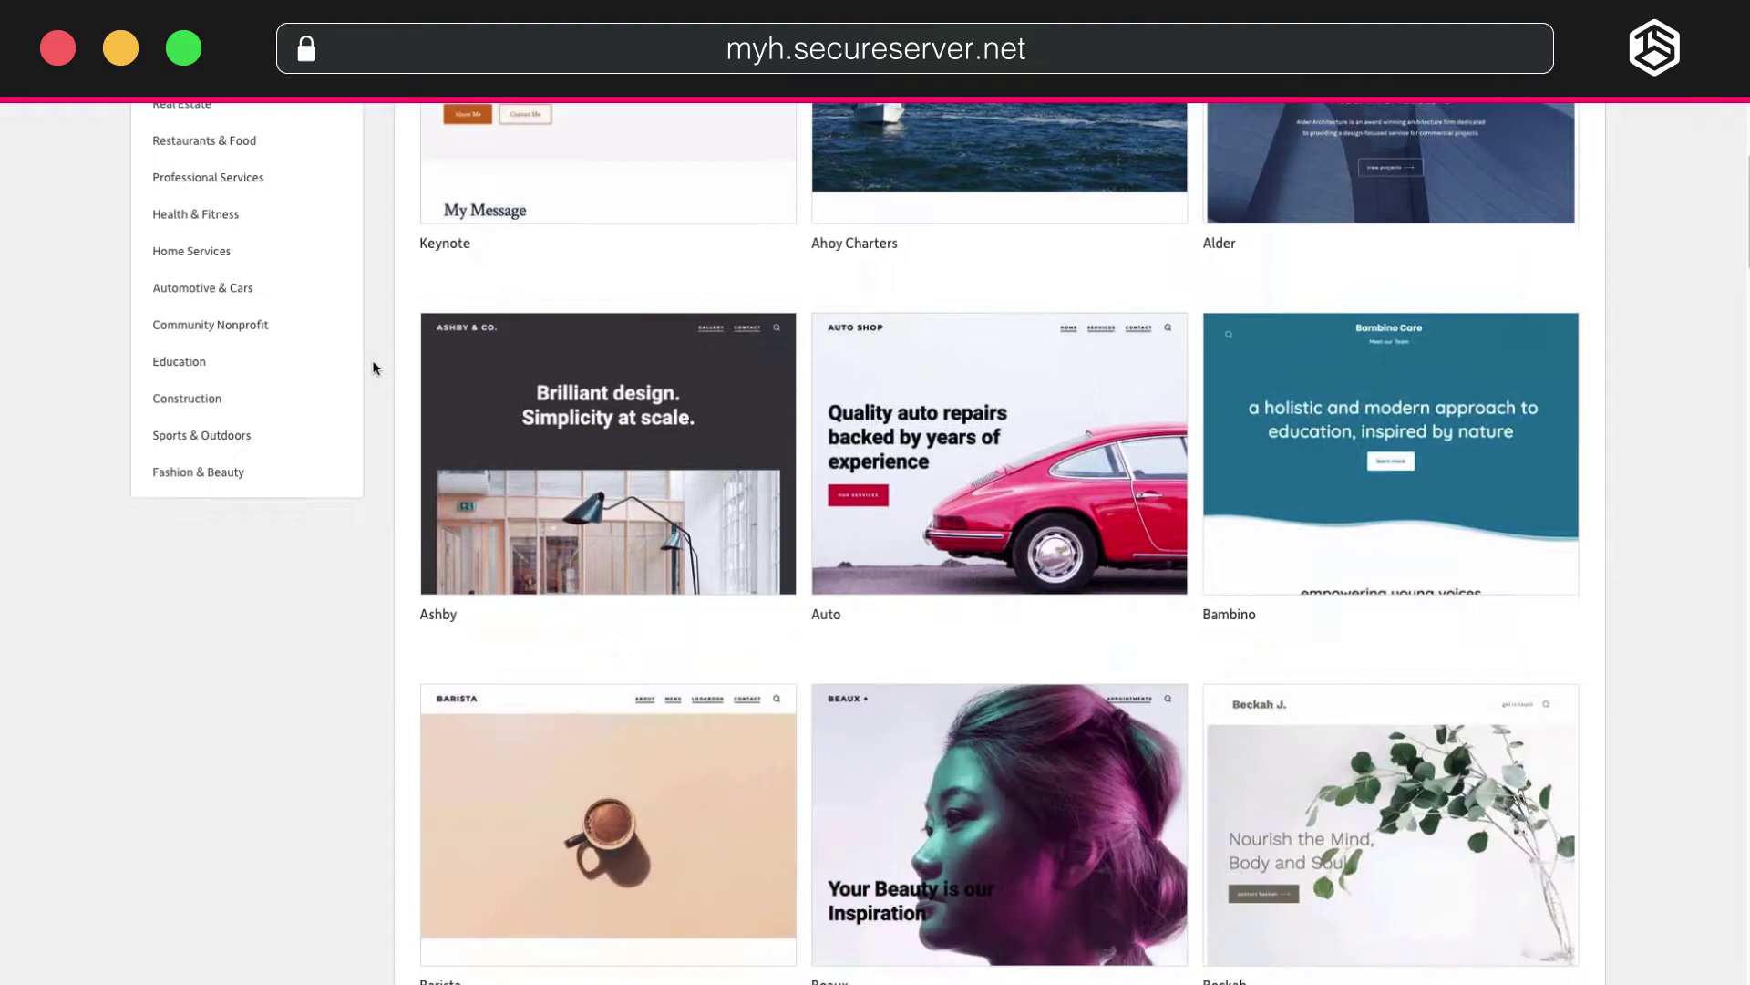
{"action": "scroll", "coordinate": [372, 367], "scroll_direction": "down", "scroll_amount": 20}
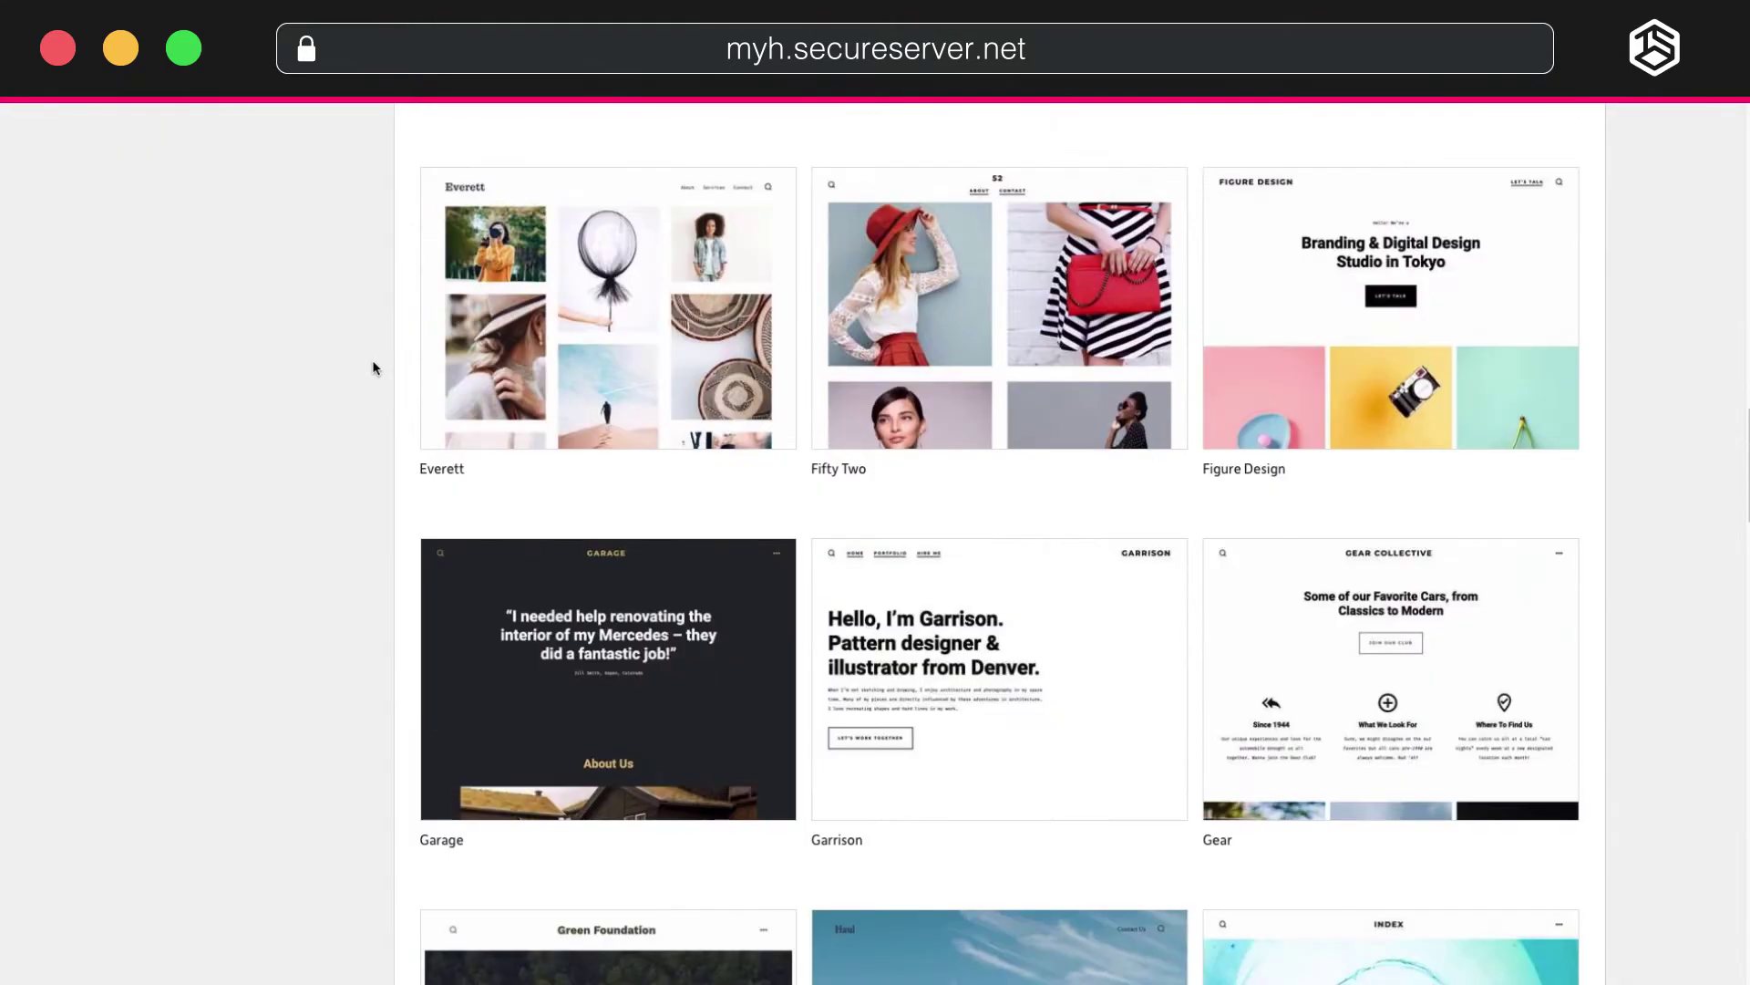
{"action": "scroll", "coordinate": [373, 366], "scroll_direction": "down", "scroll_amount": 20}
{"action": "scroll", "coordinate": [373, 366], "scroll_direction": "up", "scroll_amount": 14}
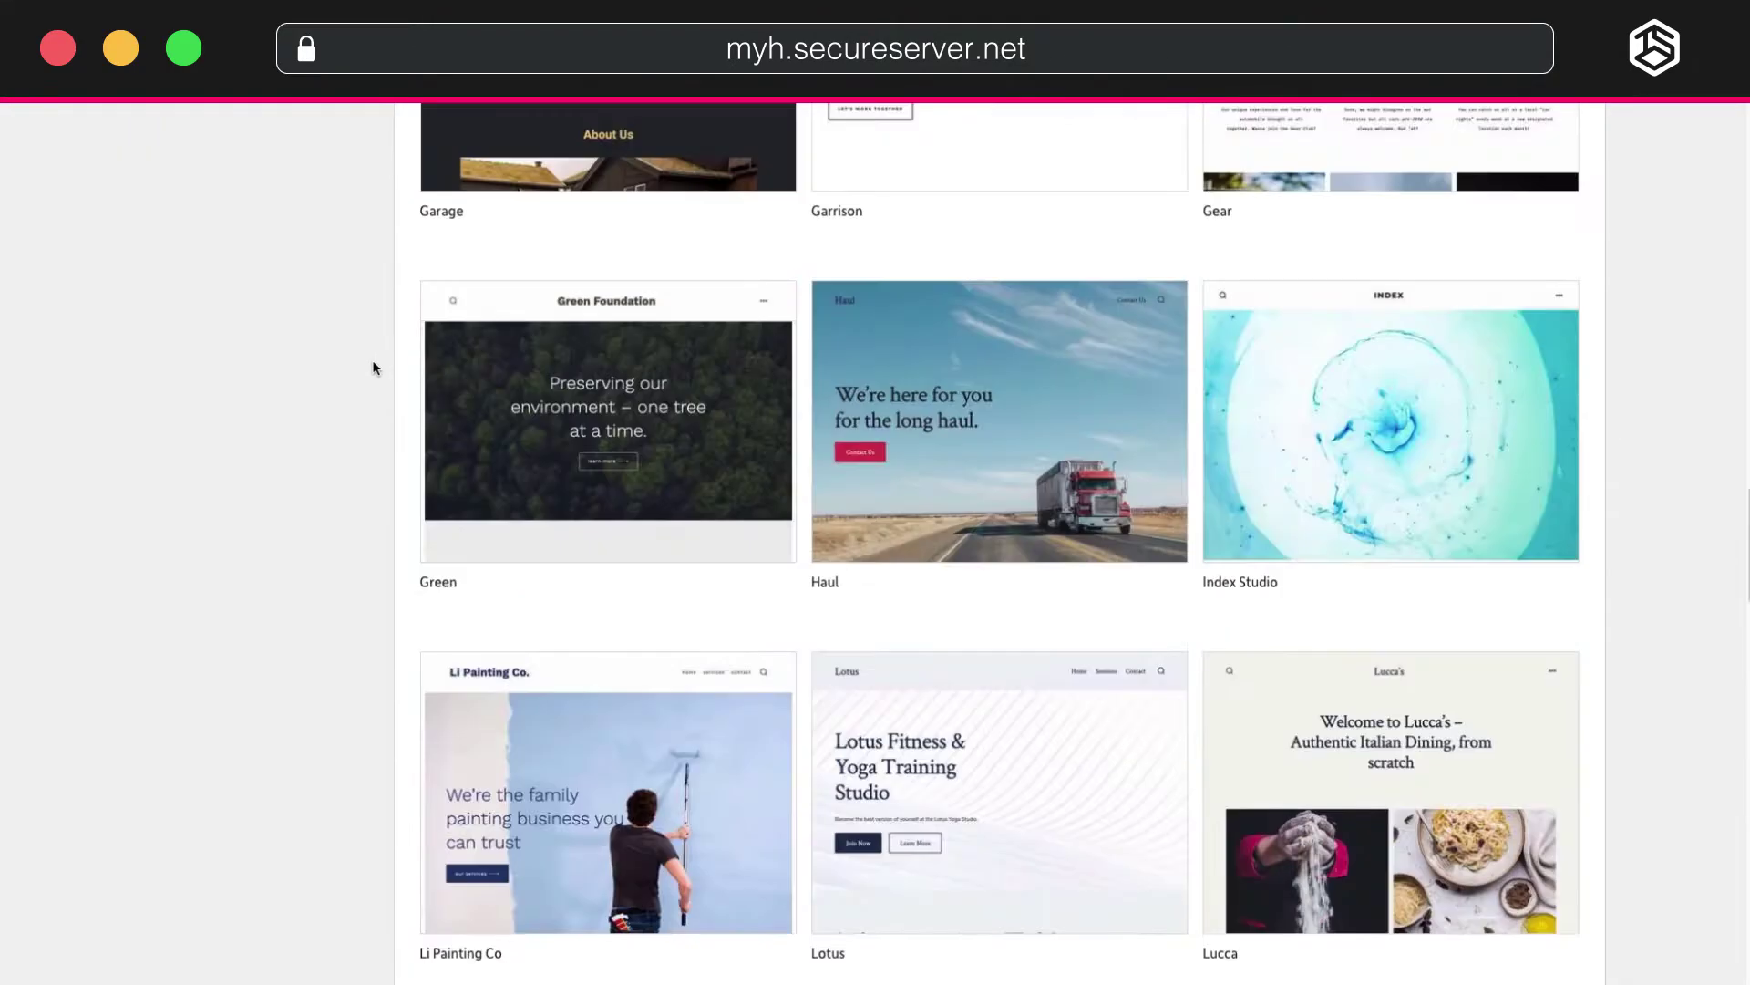
{"action": "scroll", "coordinate": [373, 363], "scroll_direction": "up", "scroll_amount": 20}
{"action": "left_click", "coordinate": [859, 490]}
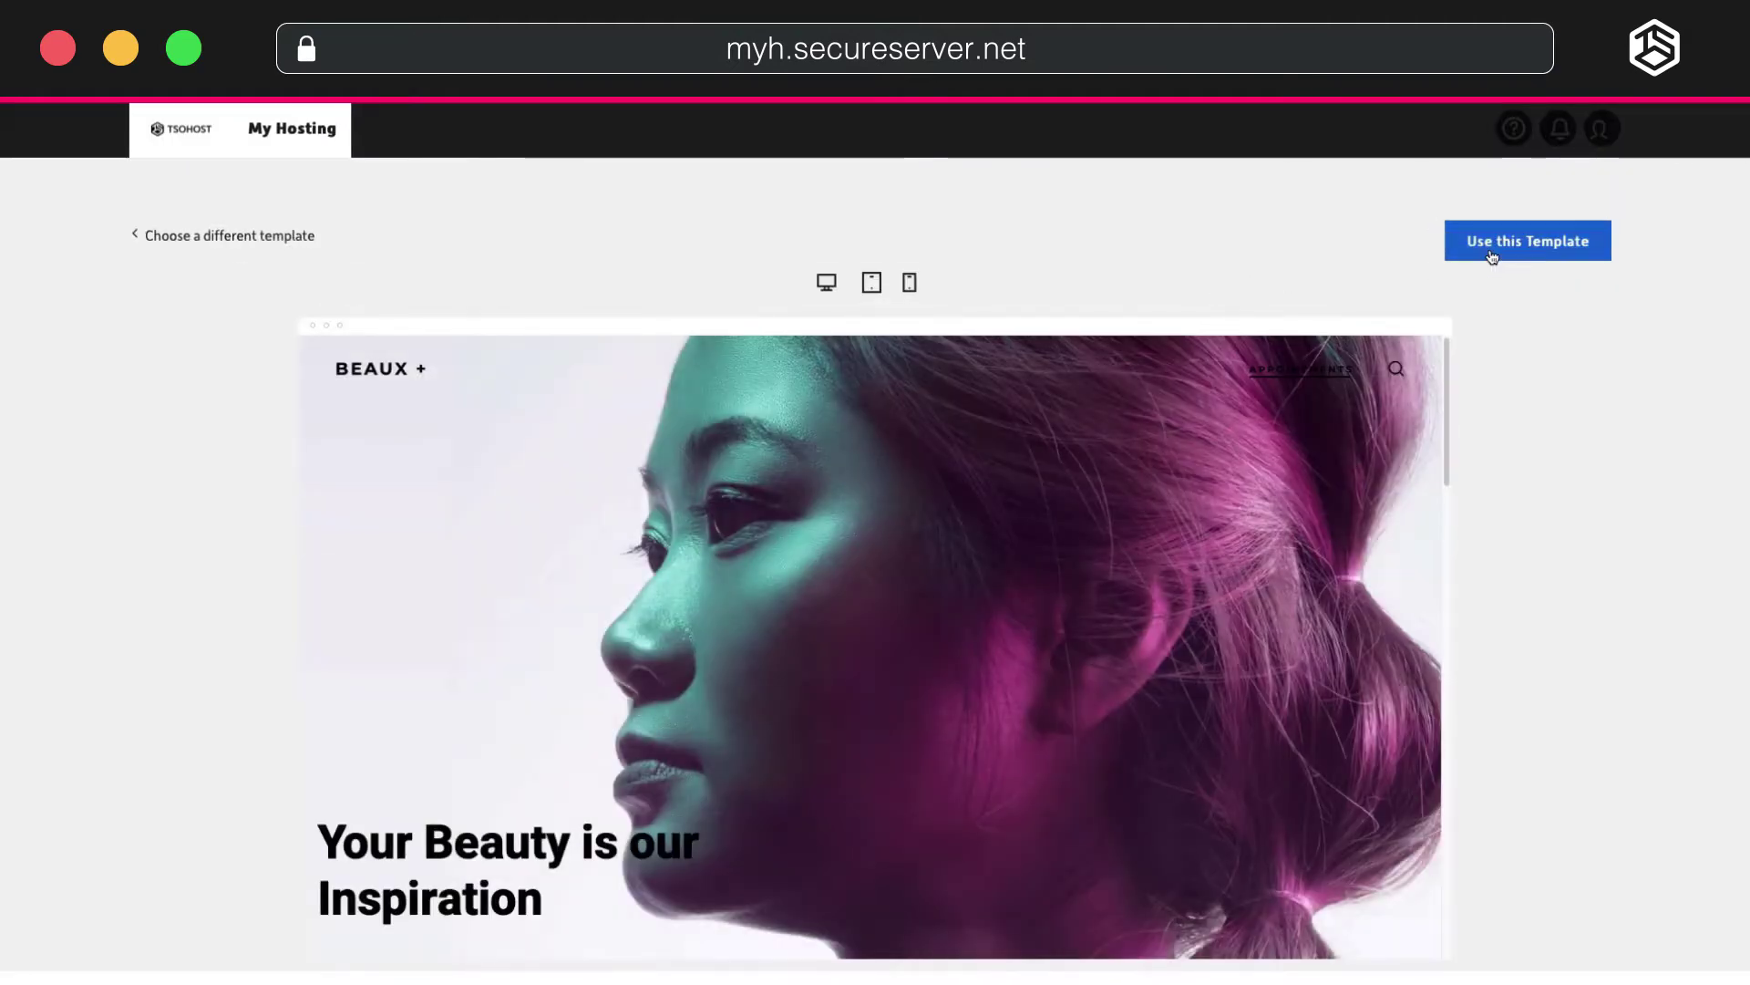
Use the Beaux template, ticking every site purpose and marking the site as for myself.
{"action": "left_click", "coordinate": [1493, 257]}
{"action": "left_click", "coordinate": [992, 447]}
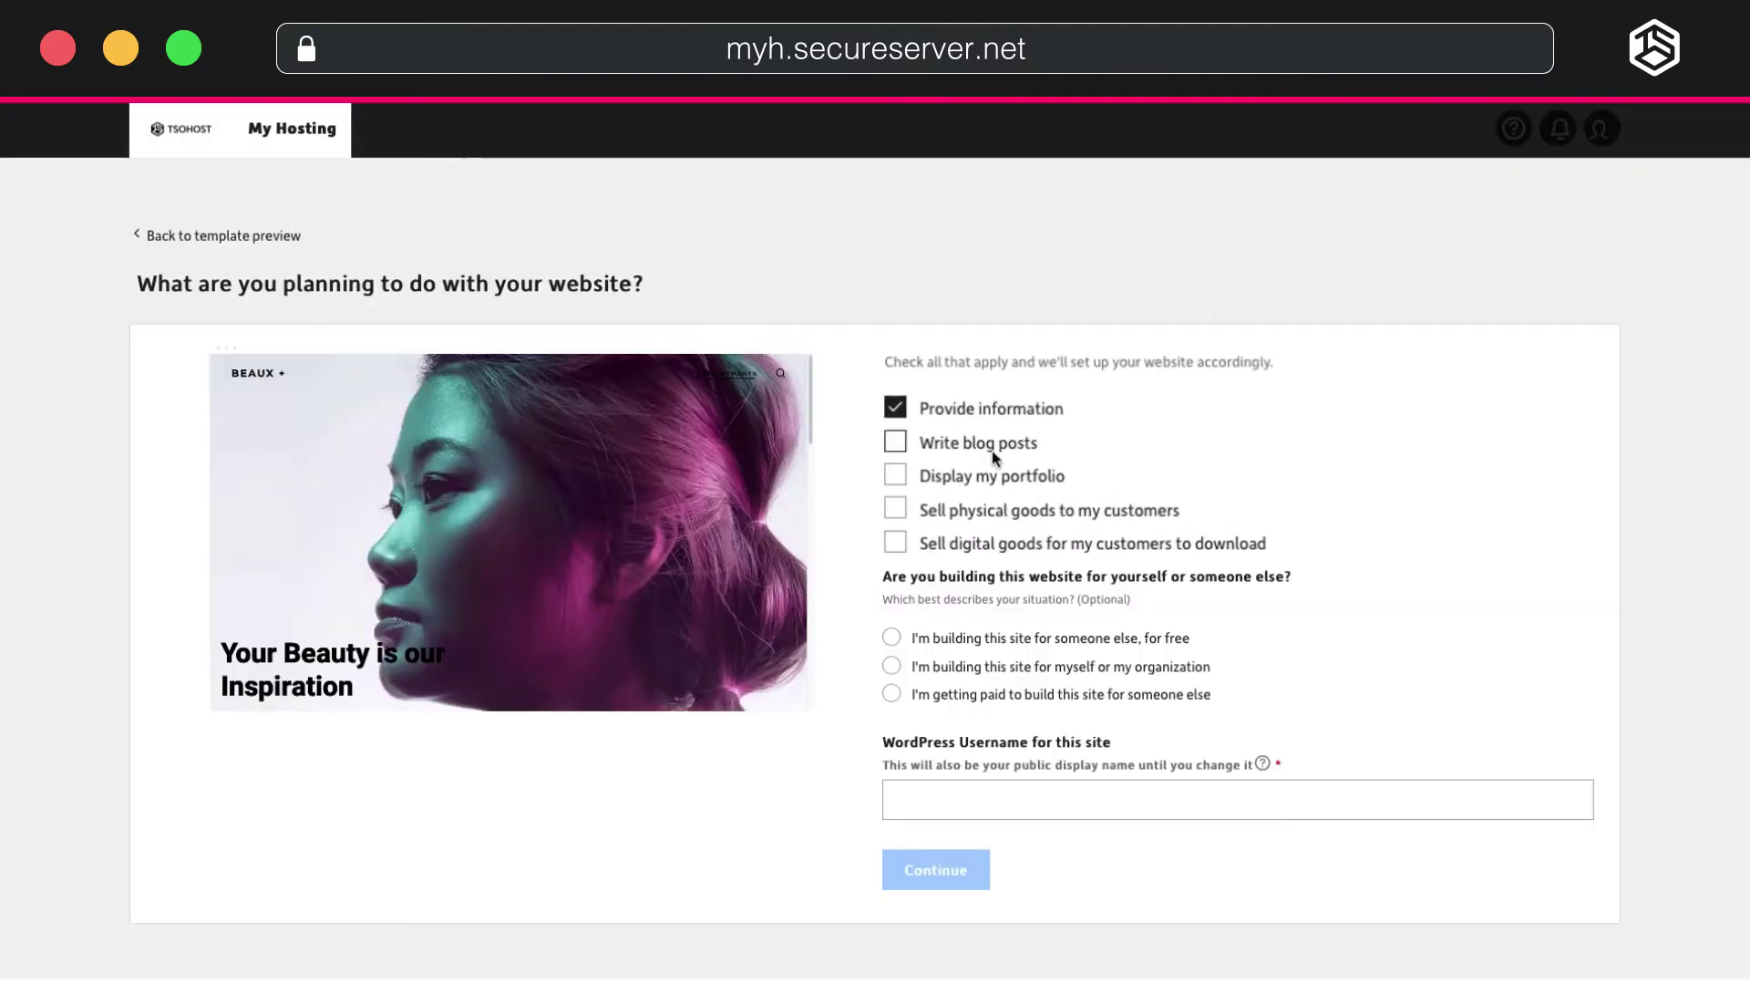
{"action": "left_click", "coordinate": [985, 476]}
{"action": "left_click", "coordinate": [978, 511]}
{"action": "left_click", "coordinate": [984, 544]}
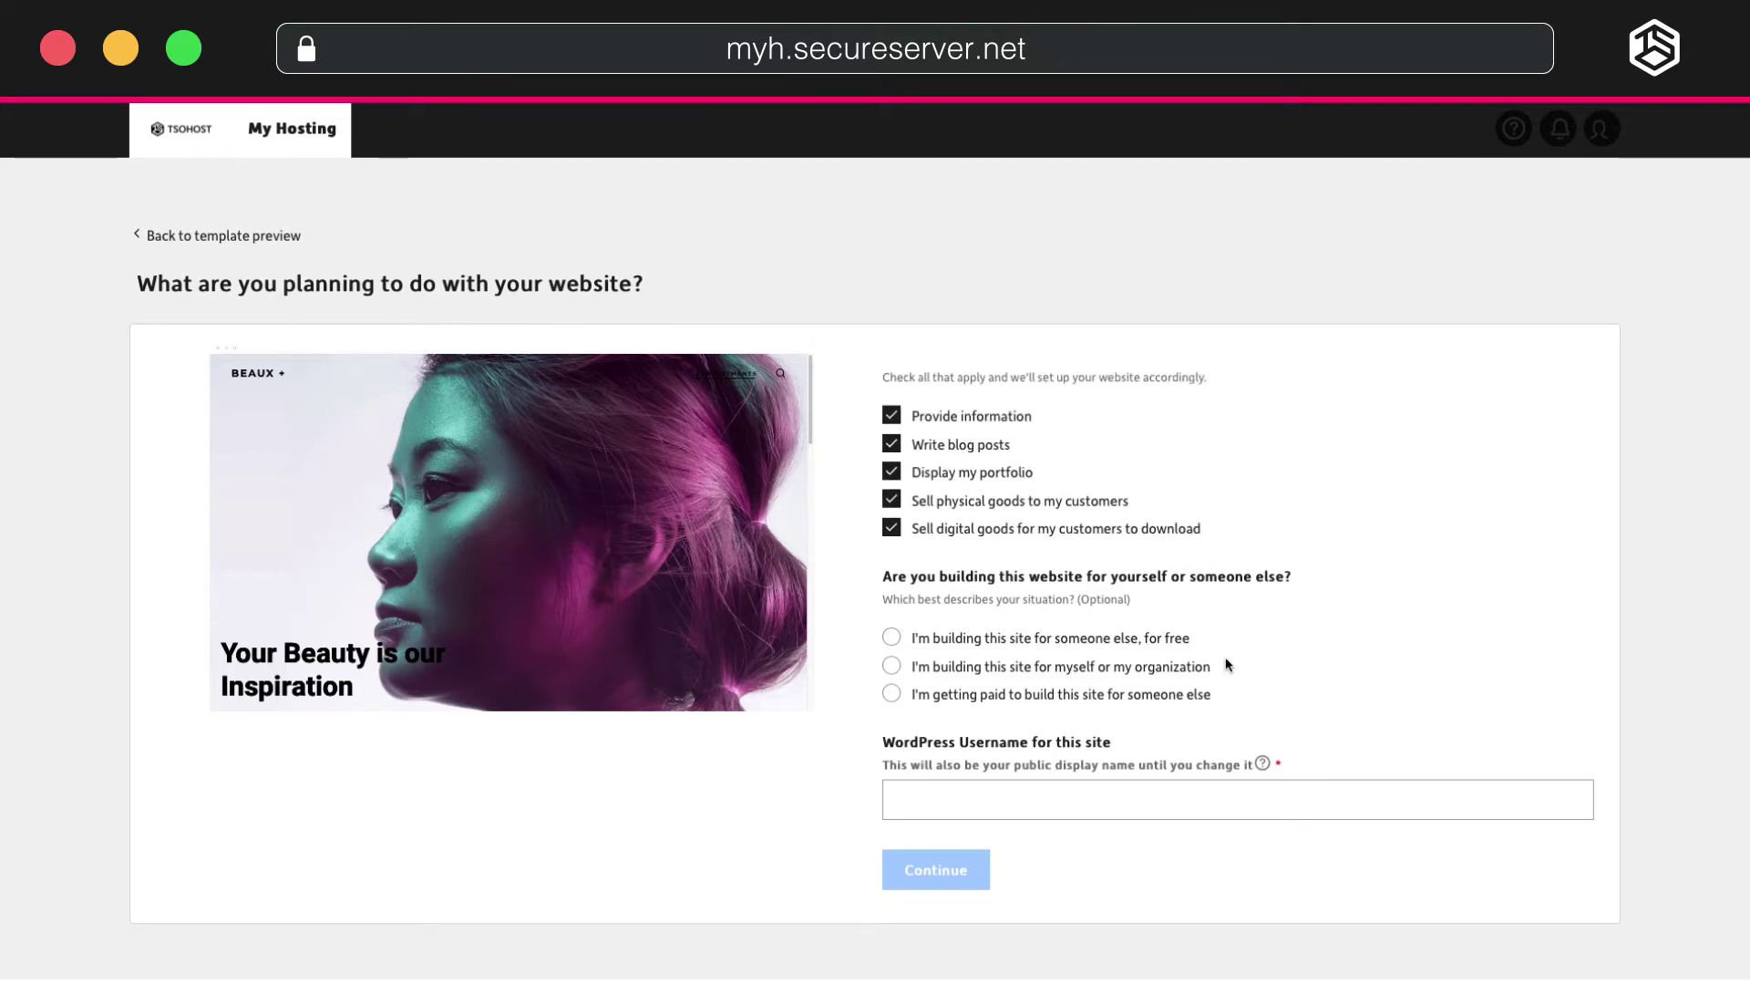
{"action": "left_click", "coordinate": [1281, 675]}
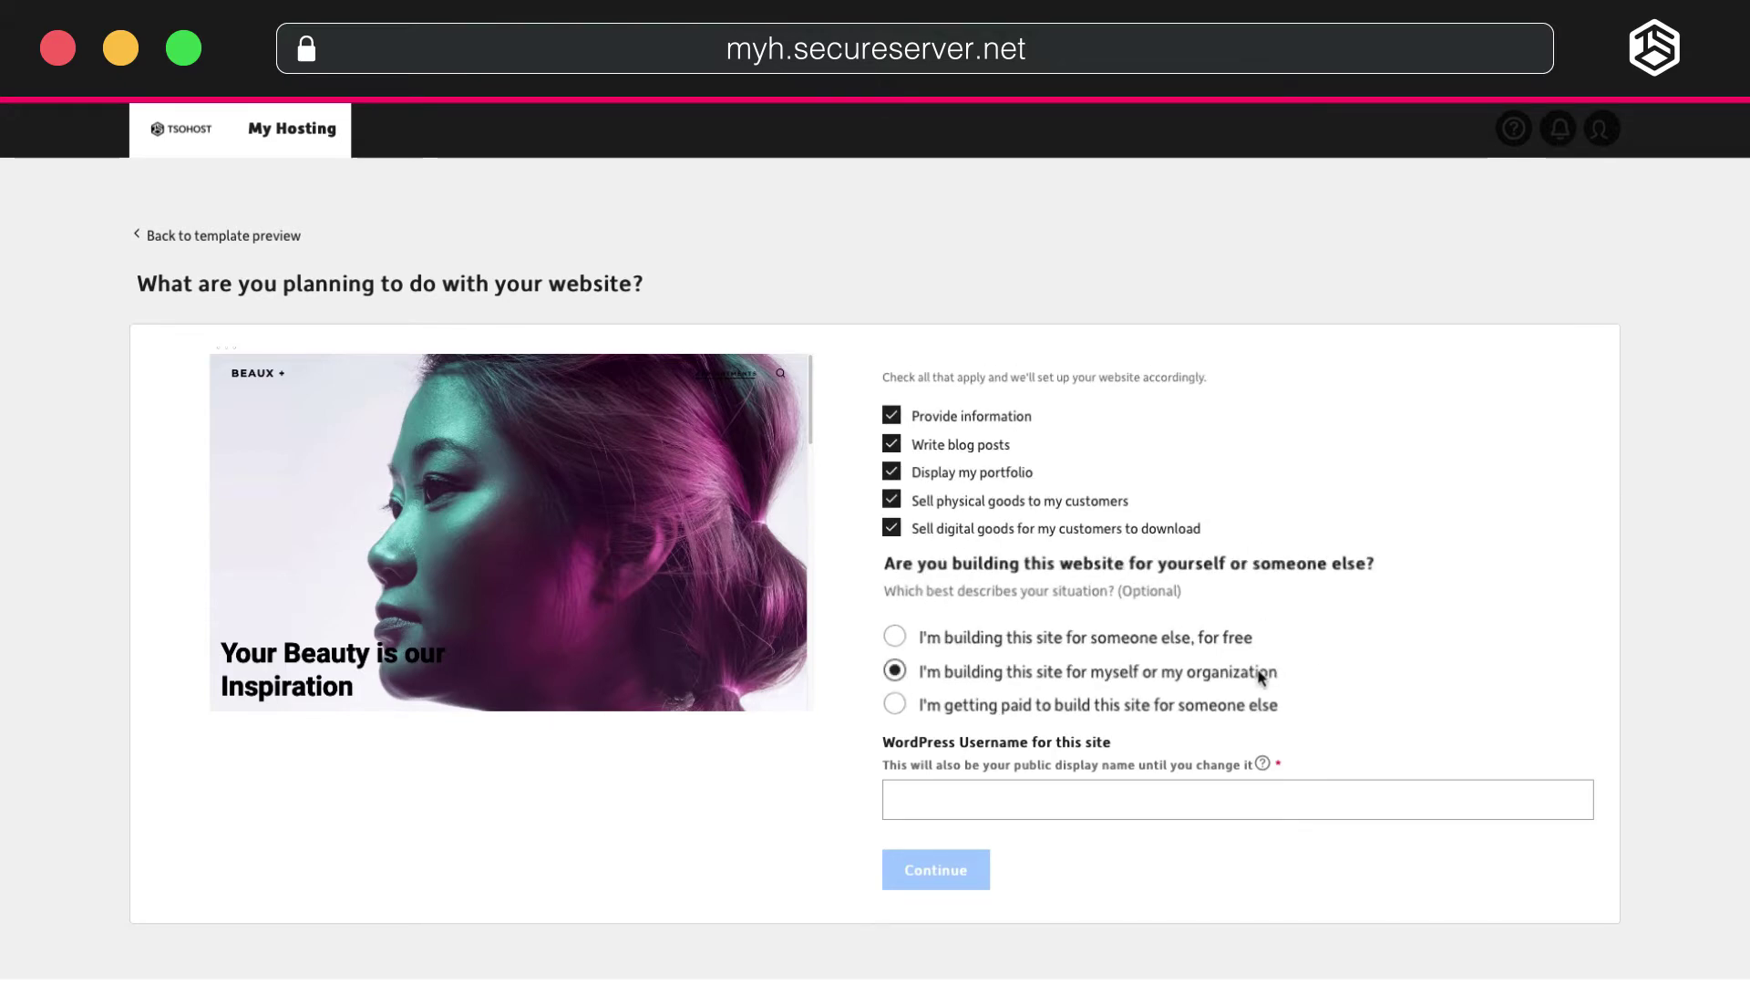
Set the WordPress username 'beaux', confirm the Europe location, and open the live site.
{"action": "left_click", "coordinate": [1211, 800]}
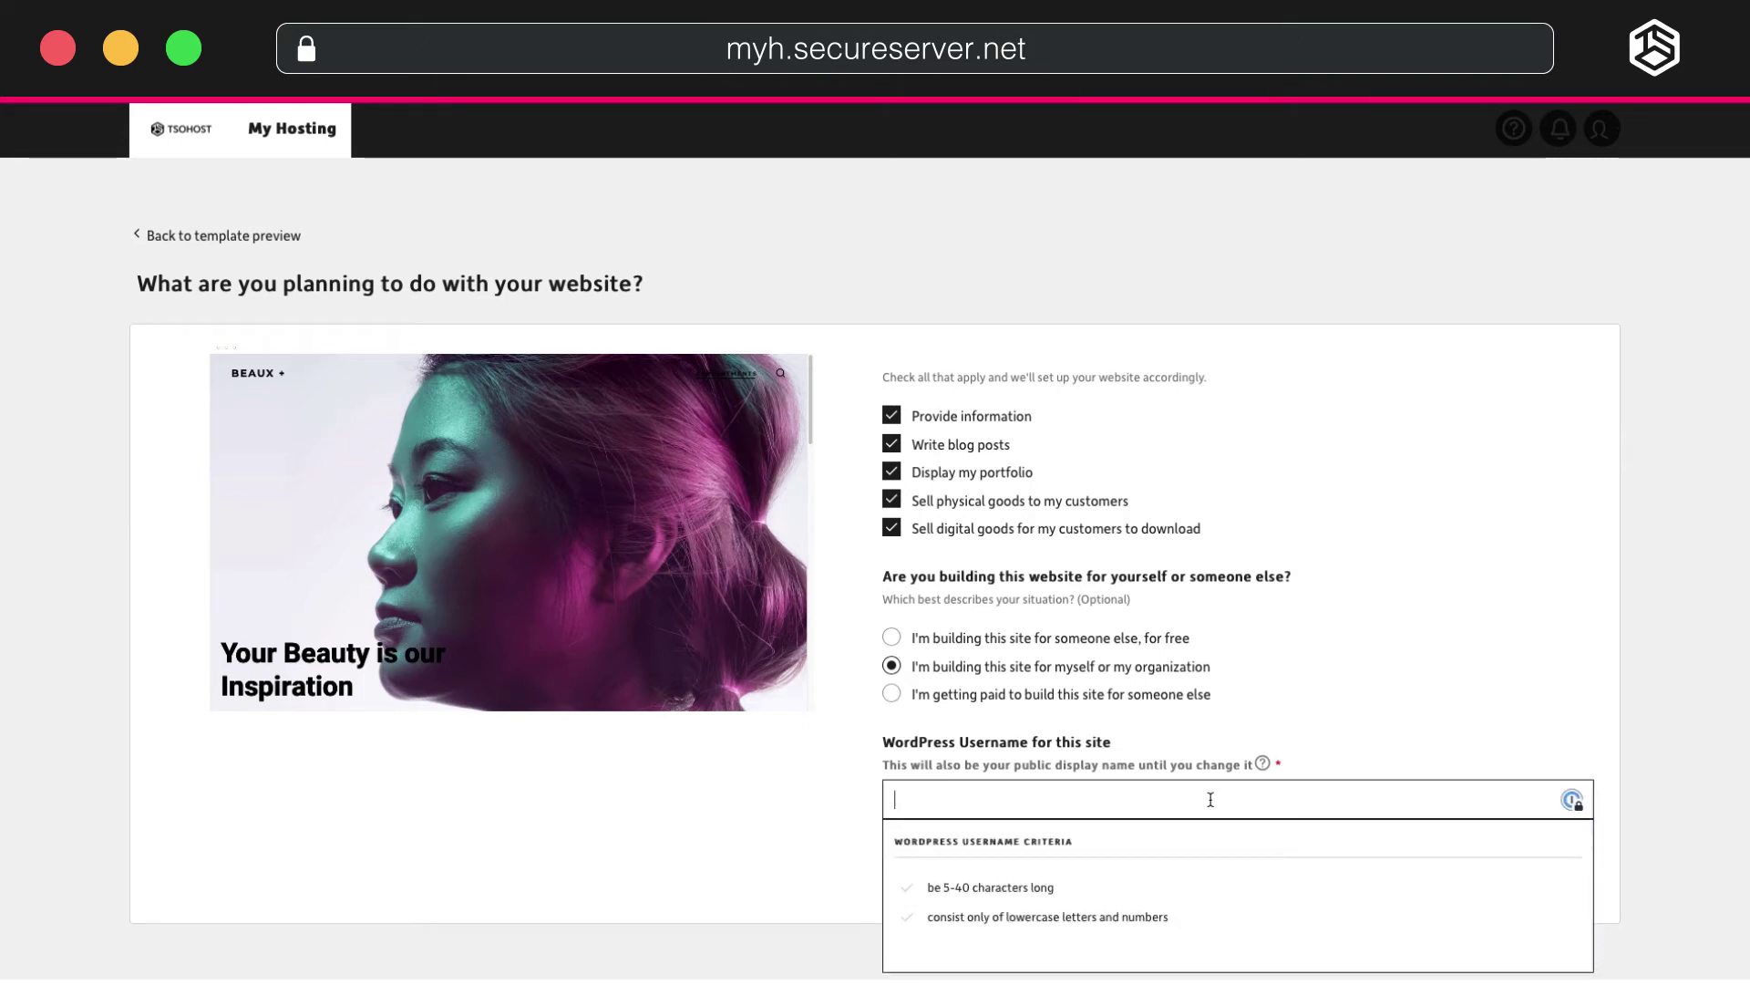
{"action": "type", "text": "beaux"}
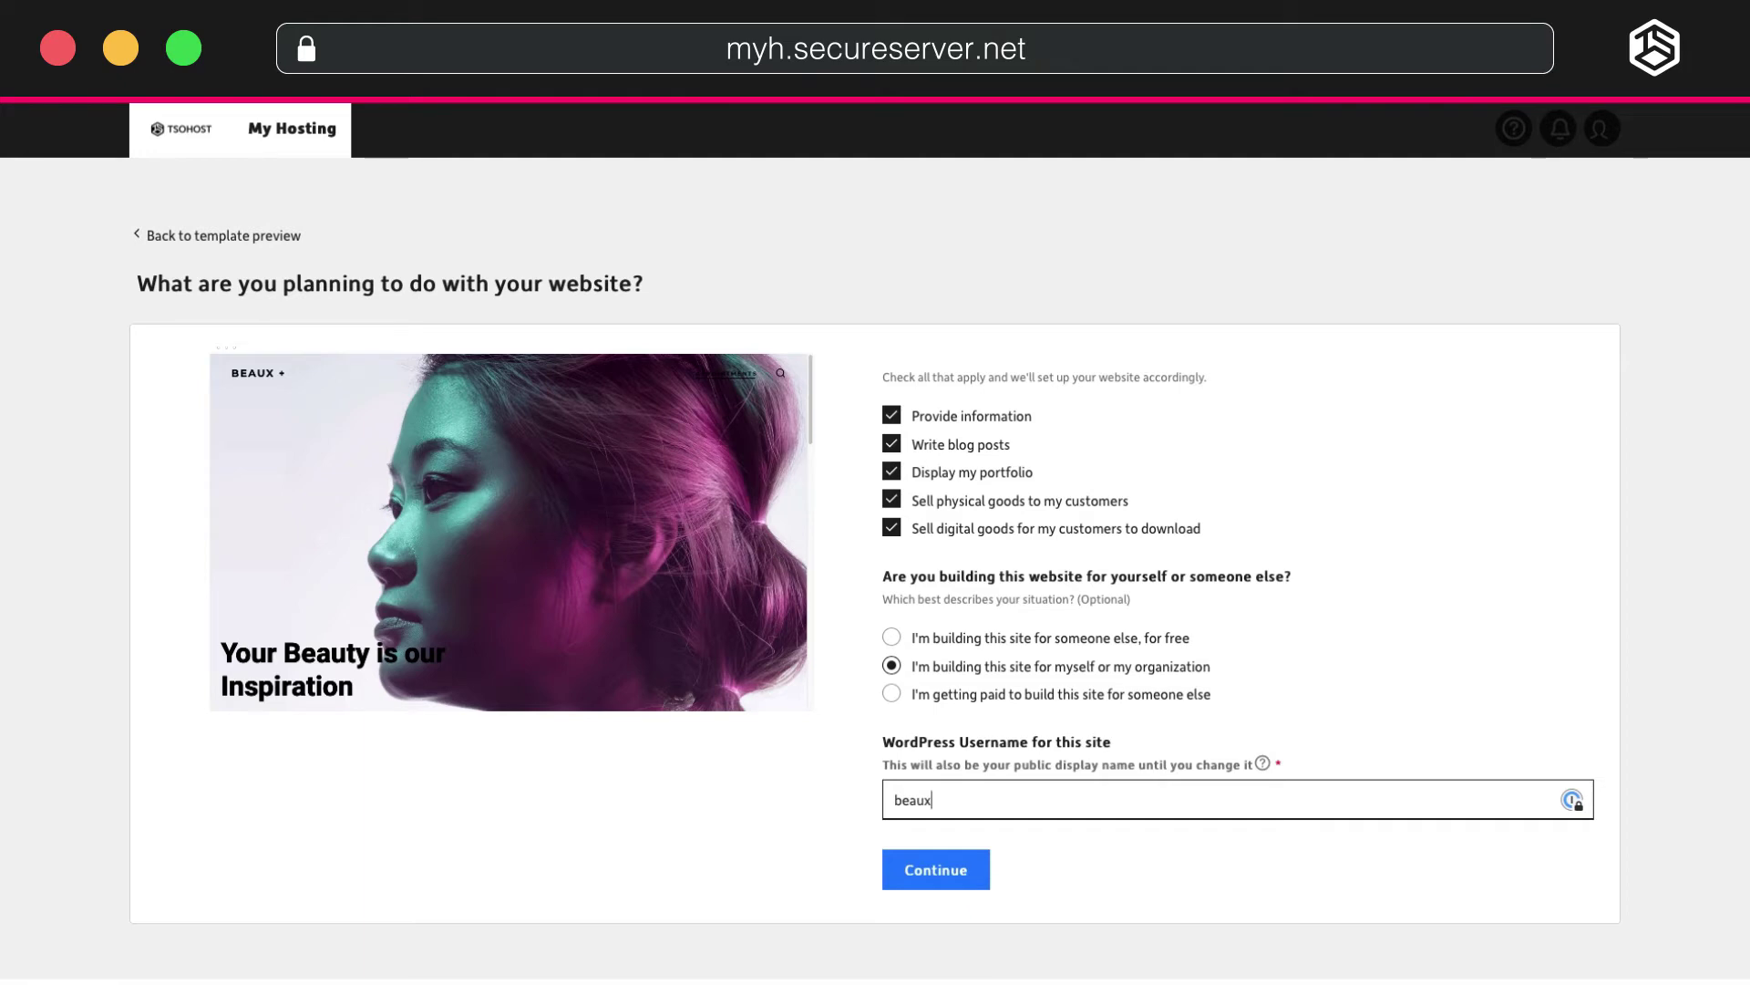
{"action": "left_click", "coordinate": [953, 868]}
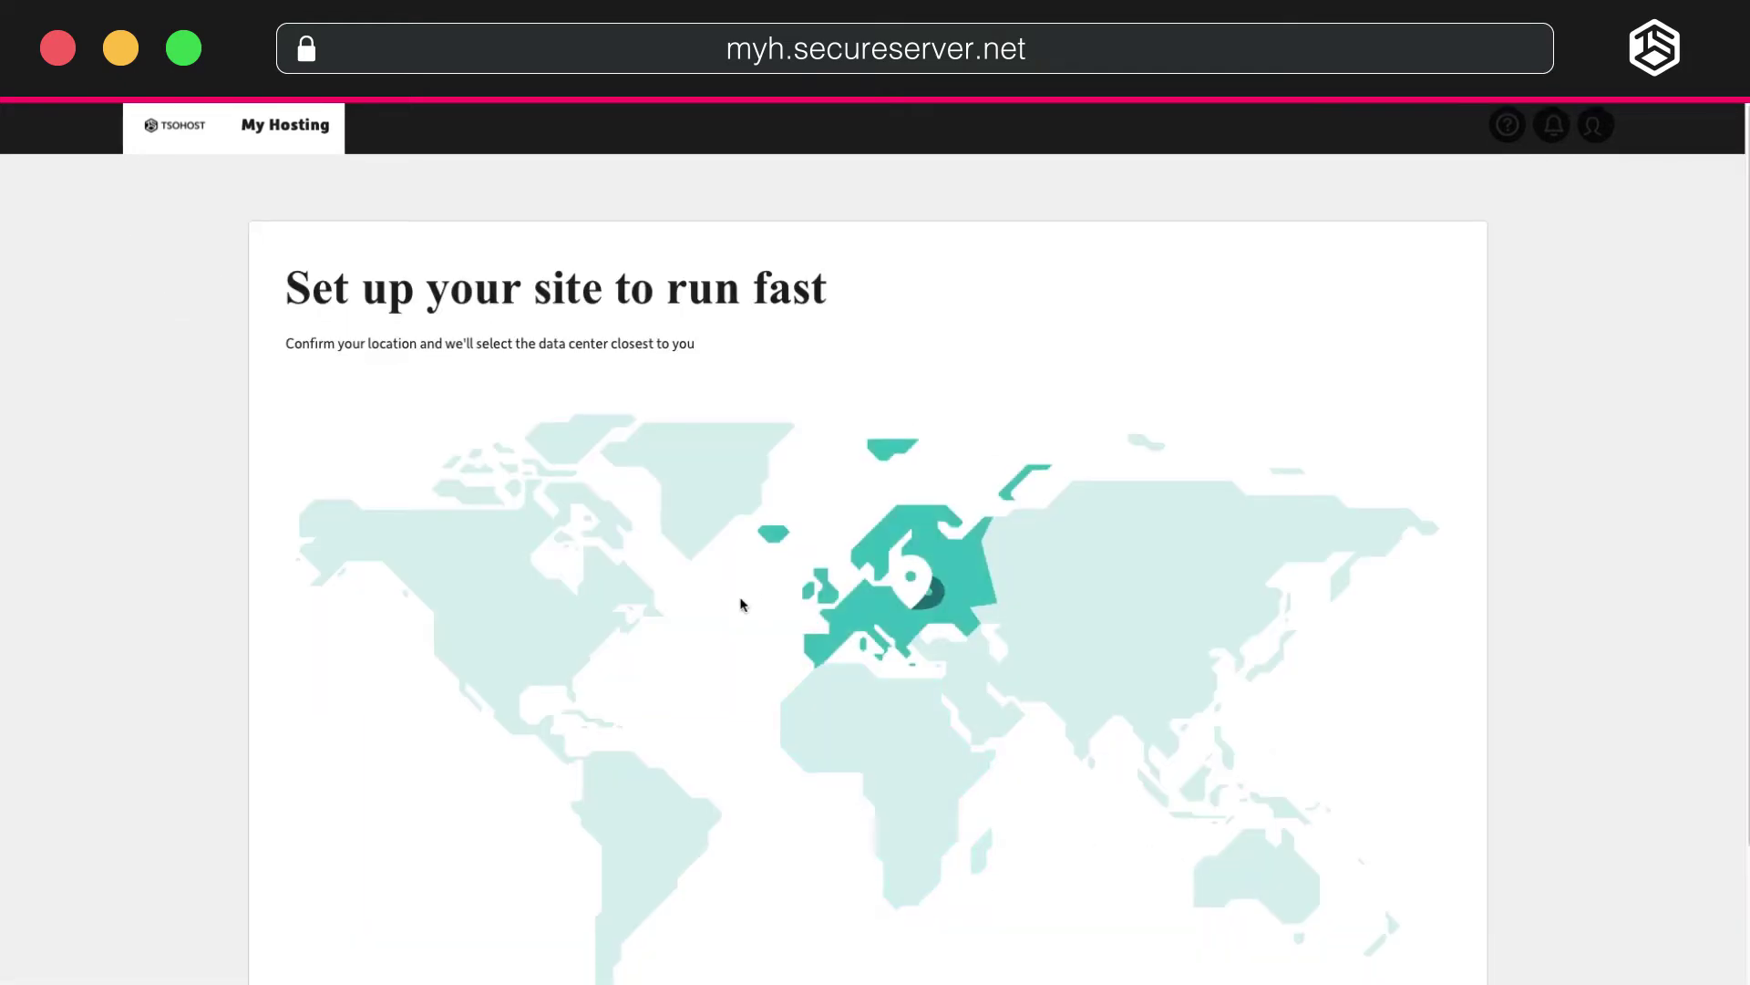
{"action": "scroll", "coordinate": [740, 604], "scroll_direction": "down", "scroll_amount": 3}
{"action": "left_click", "coordinate": [548, 970]}
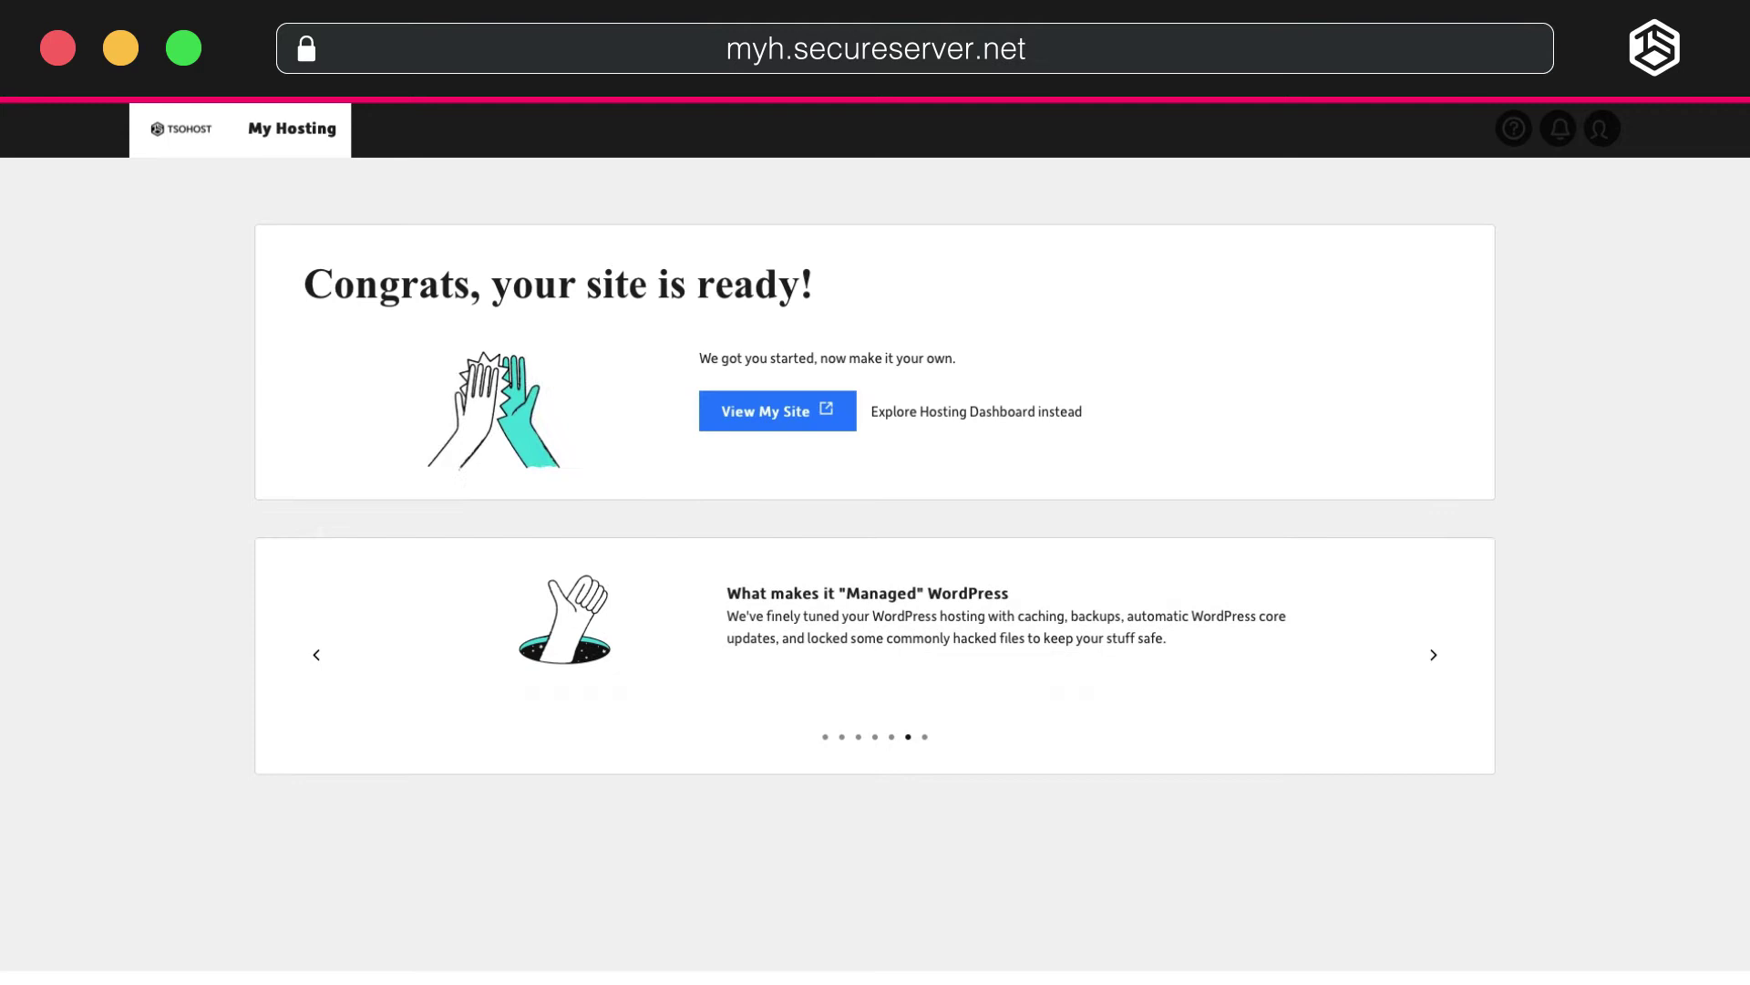
{"action": "left_click", "coordinate": [754, 411]}
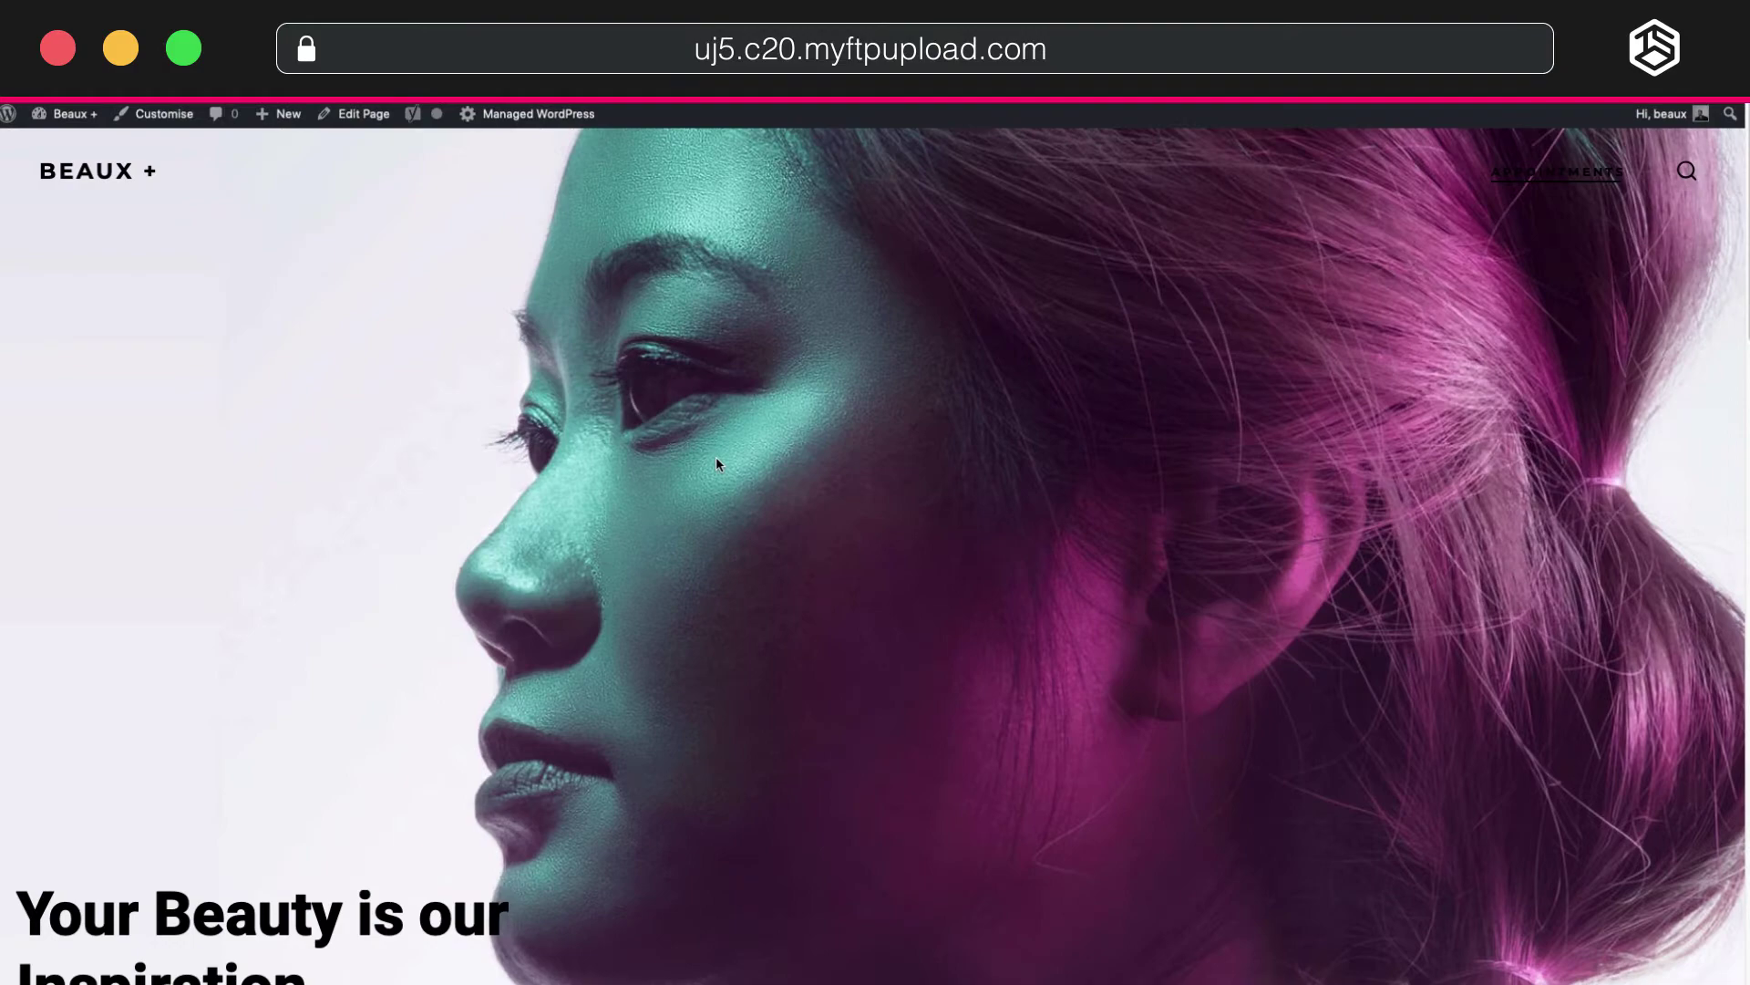
Look through the Beaux homepage down and back up, then reach for the admin bar's site menu.
{"action": "scroll", "coordinate": [228, 356], "scroll_direction": "down", "scroll_amount": 15}
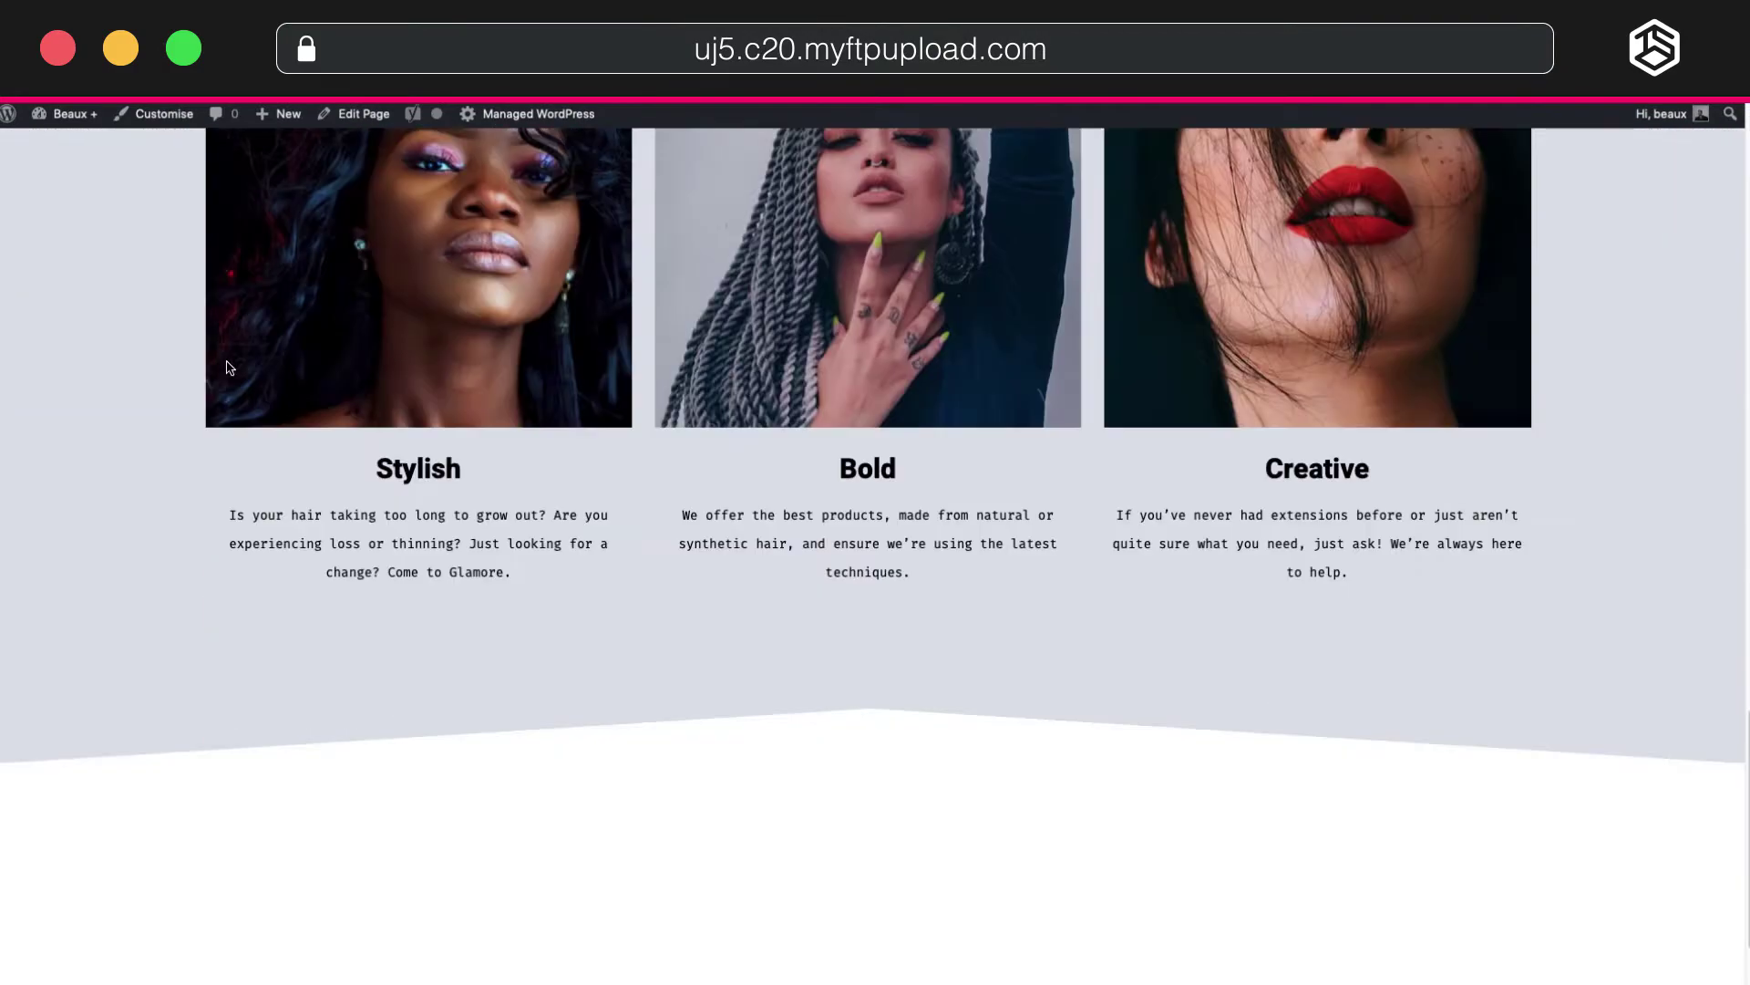
{"action": "scroll", "coordinate": [230, 366], "scroll_direction": "down", "scroll_amount": 3}
{"action": "scroll", "coordinate": [190, 383], "scroll_direction": "up", "scroll_amount": 15}
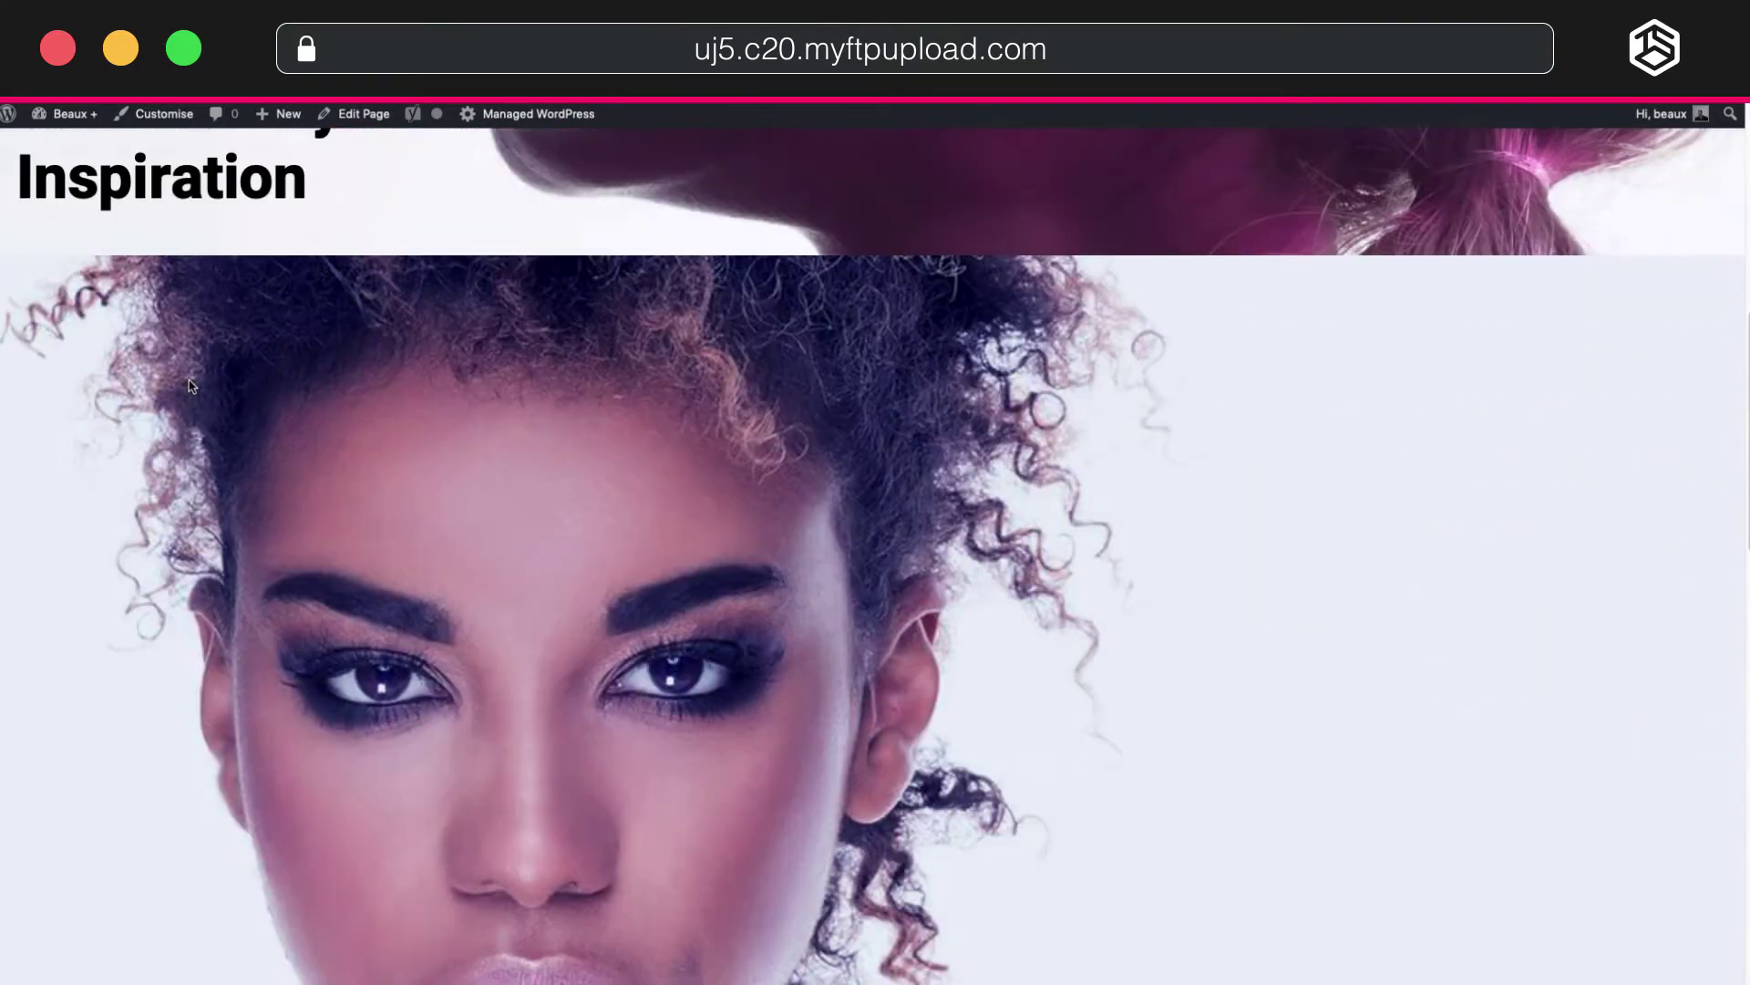
{"action": "scroll", "coordinate": [191, 386], "scroll_direction": "up", "scroll_amount": 5}
{"action": "mouse_move", "coordinate": [70, 121]}
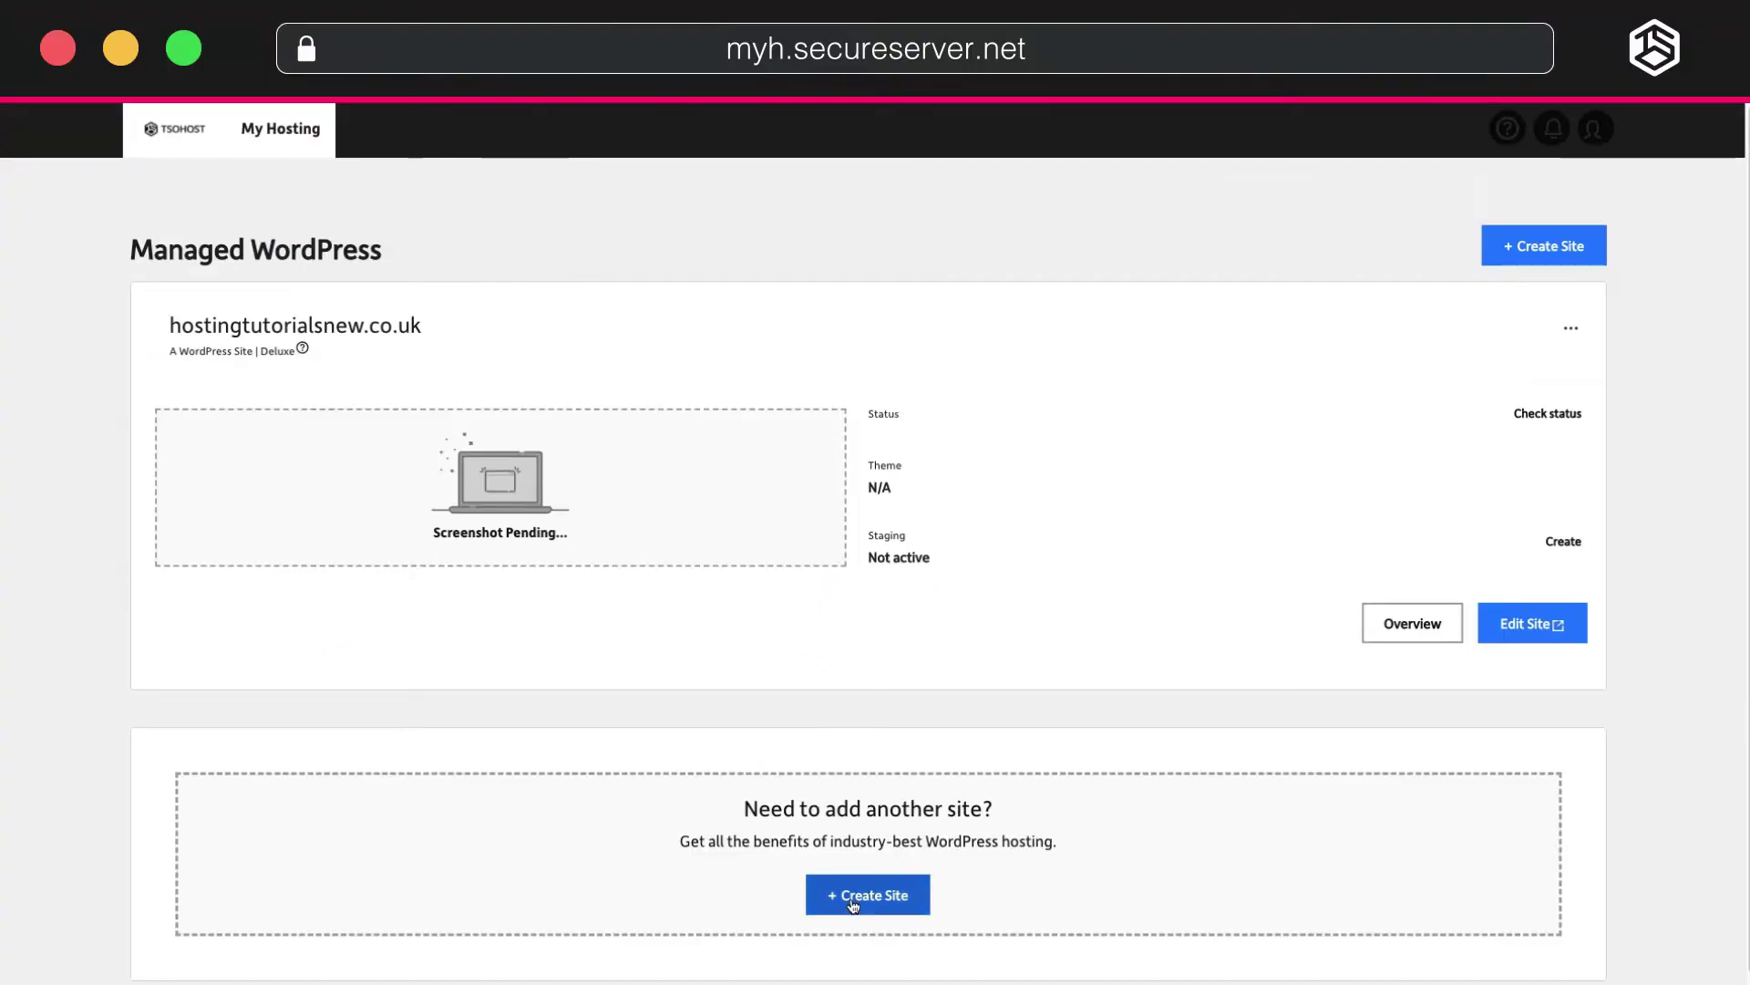
Create another site, choosing to migrate an existing WordPress site.
{"action": "left_click", "coordinate": [852, 901]}
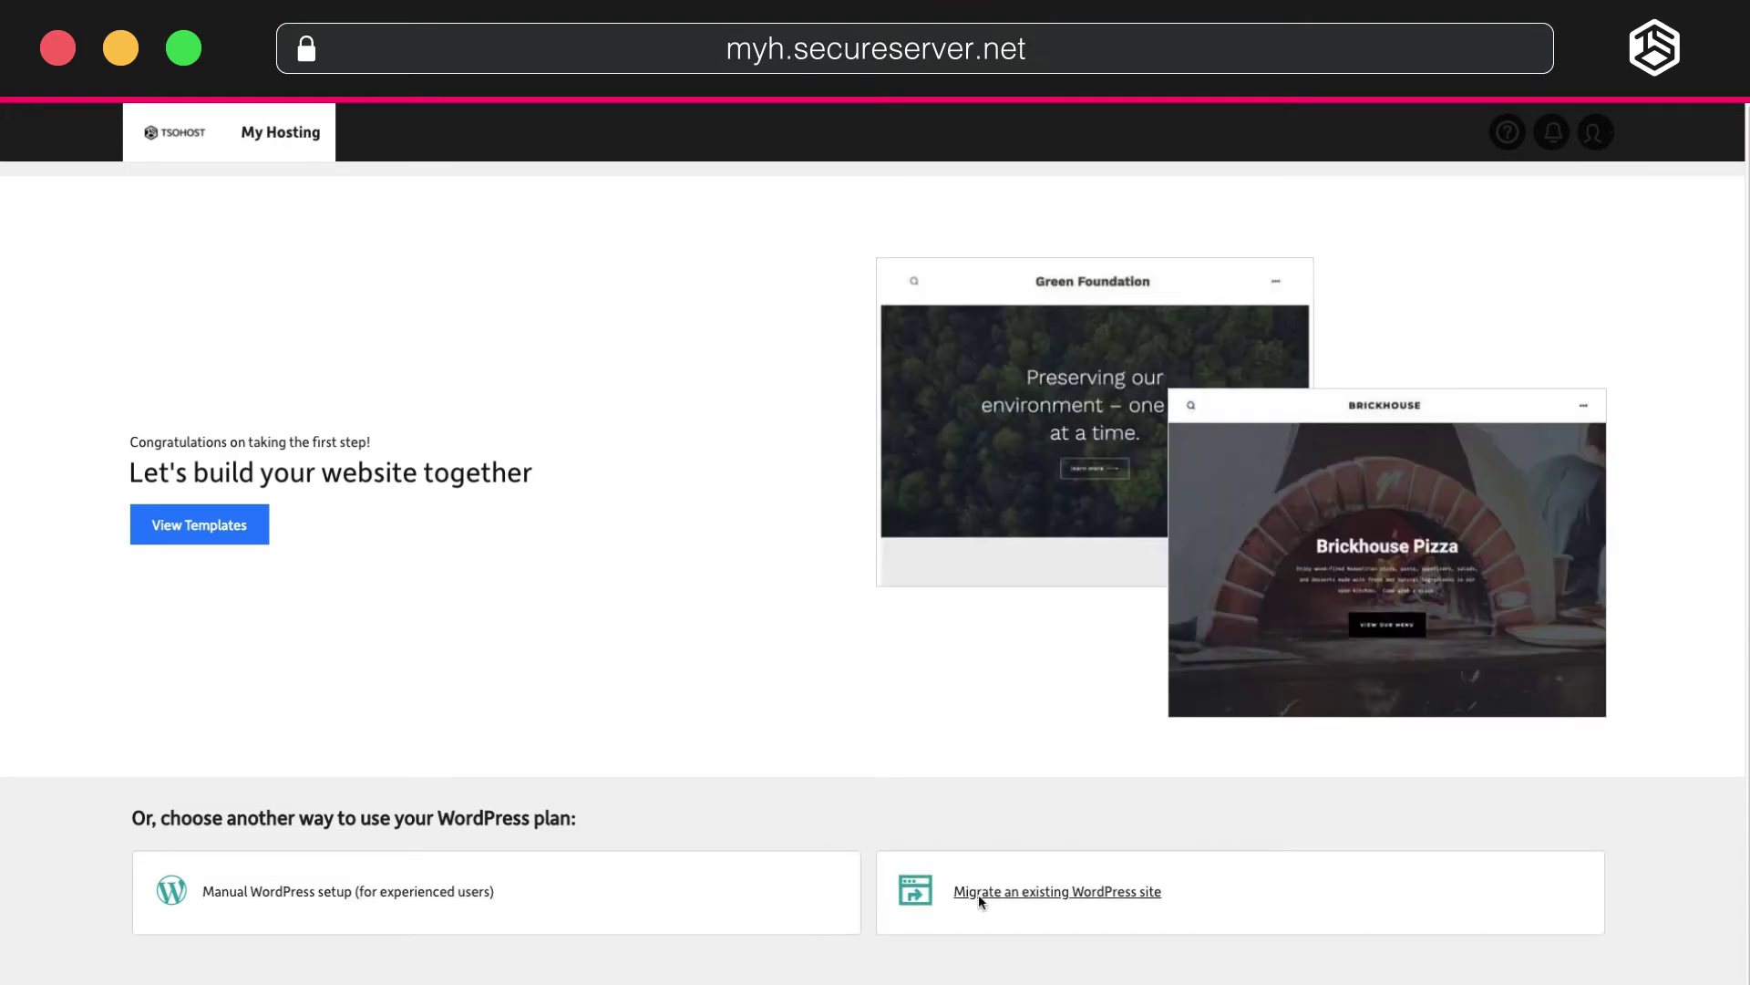
{"action": "left_click", "coordinate": [977, 894]}
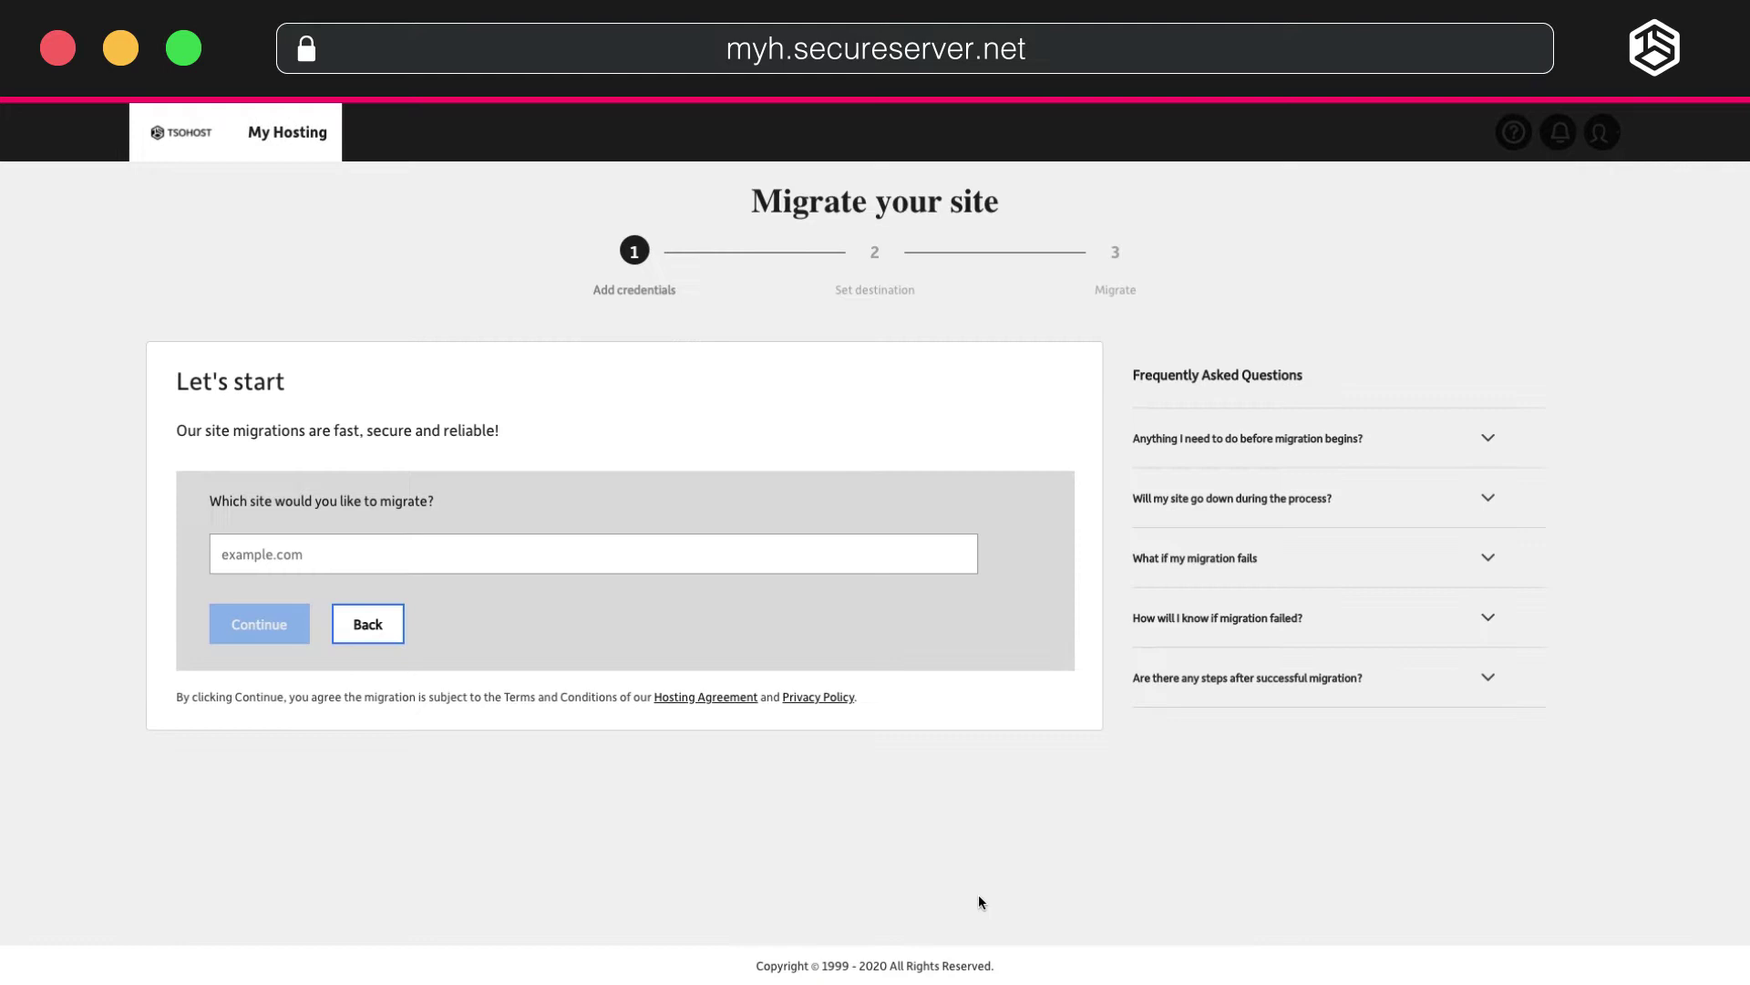
Enter hostingtutorials.co.uk with its WordPress admin username and password, declining the browser's password save.
{"action": "left_click", "coordinate": [530, 564]}
{"action": "type", "text": "h"}
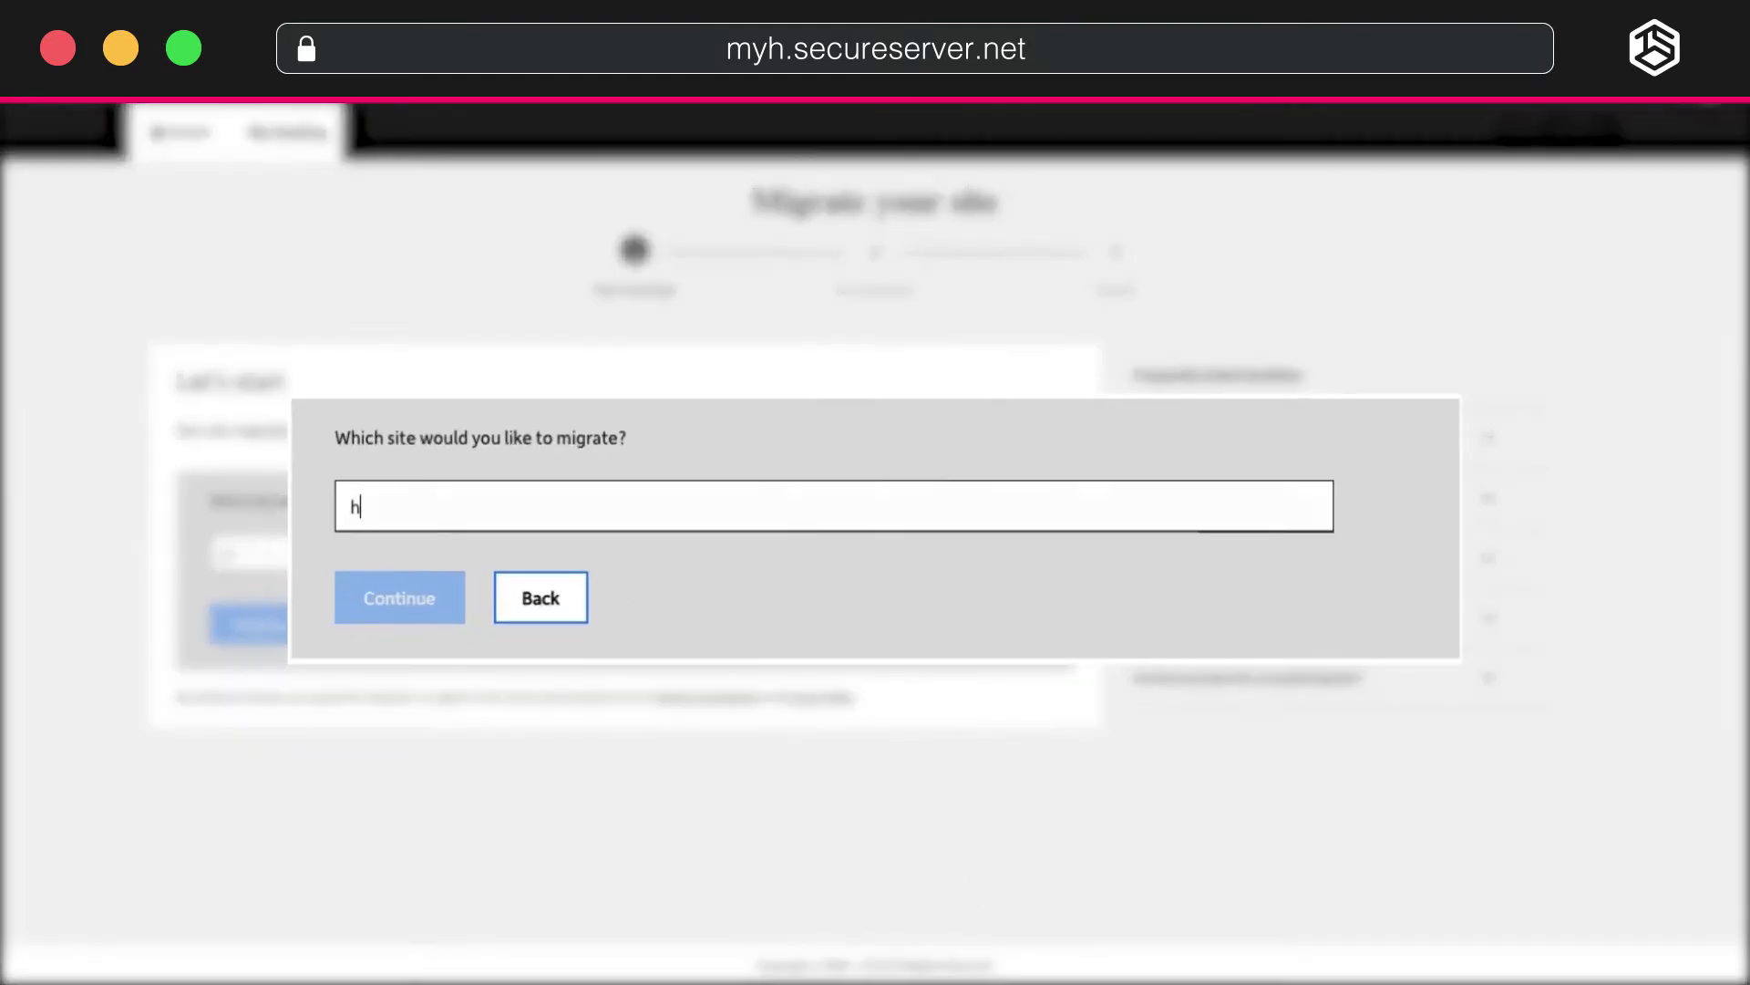
{"action": "type", "text": "ostingtutorials.co.uk"}
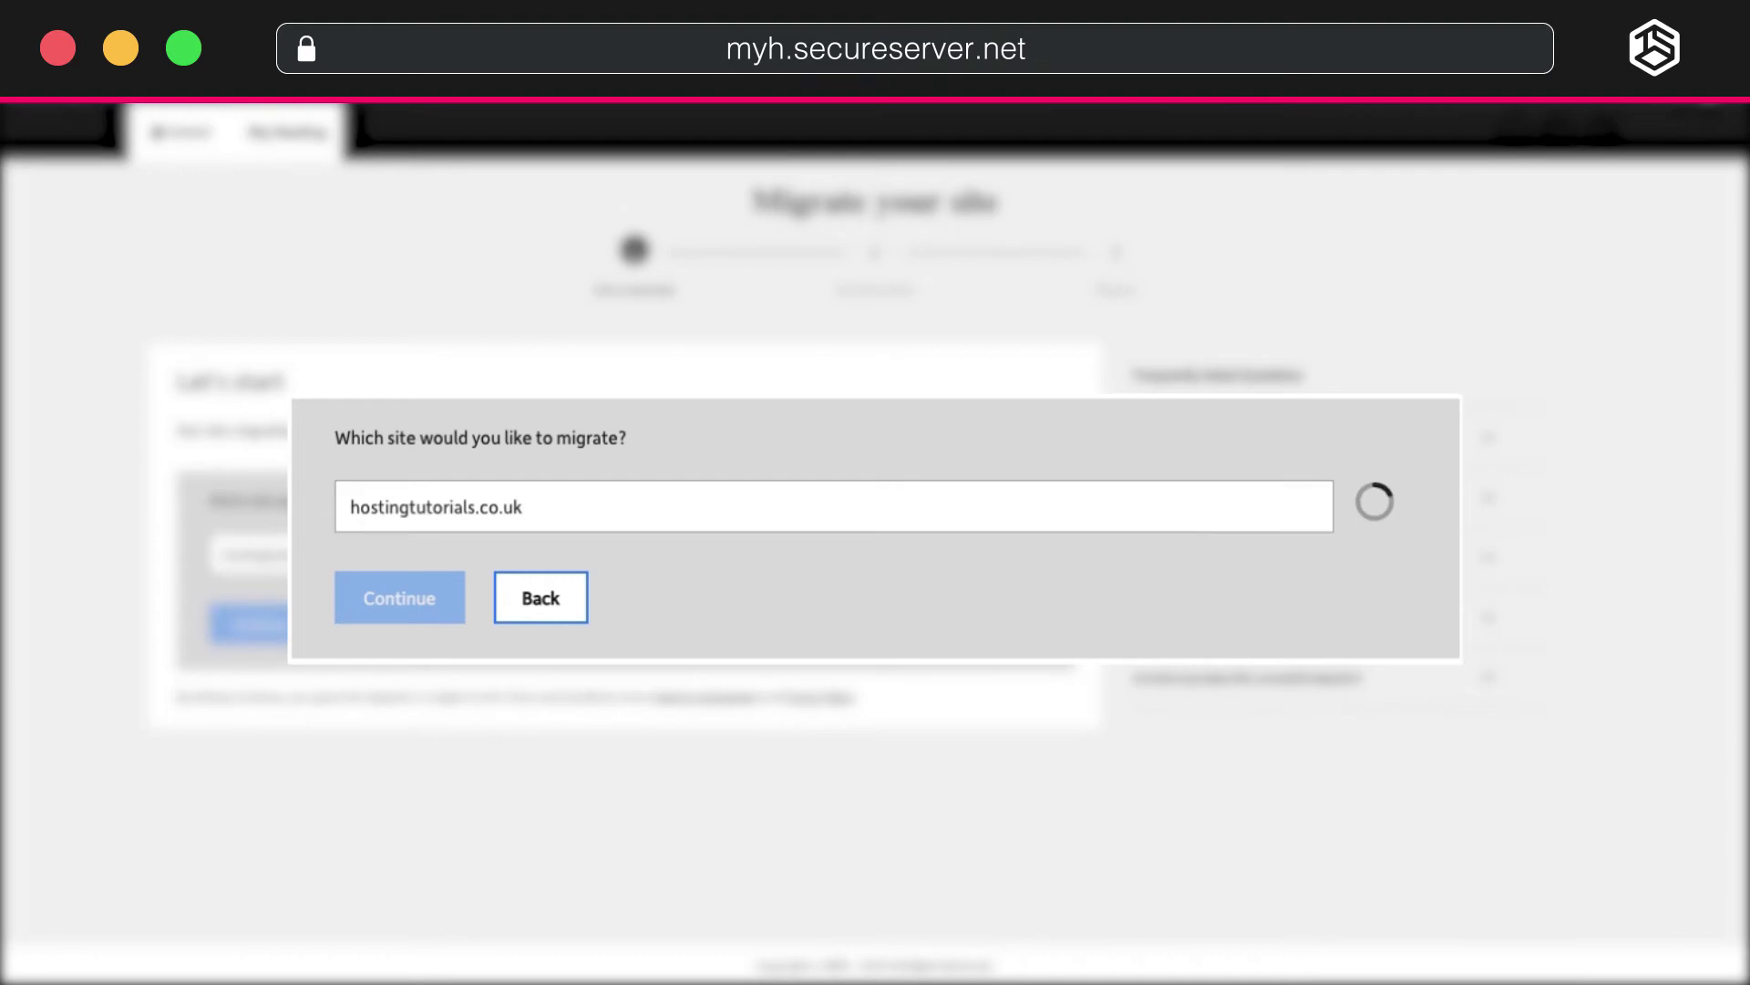
{"action": "type", "text": "admin"}
{"action": "key", "text": "Tab"}
{"action": "type", "text": "p"}
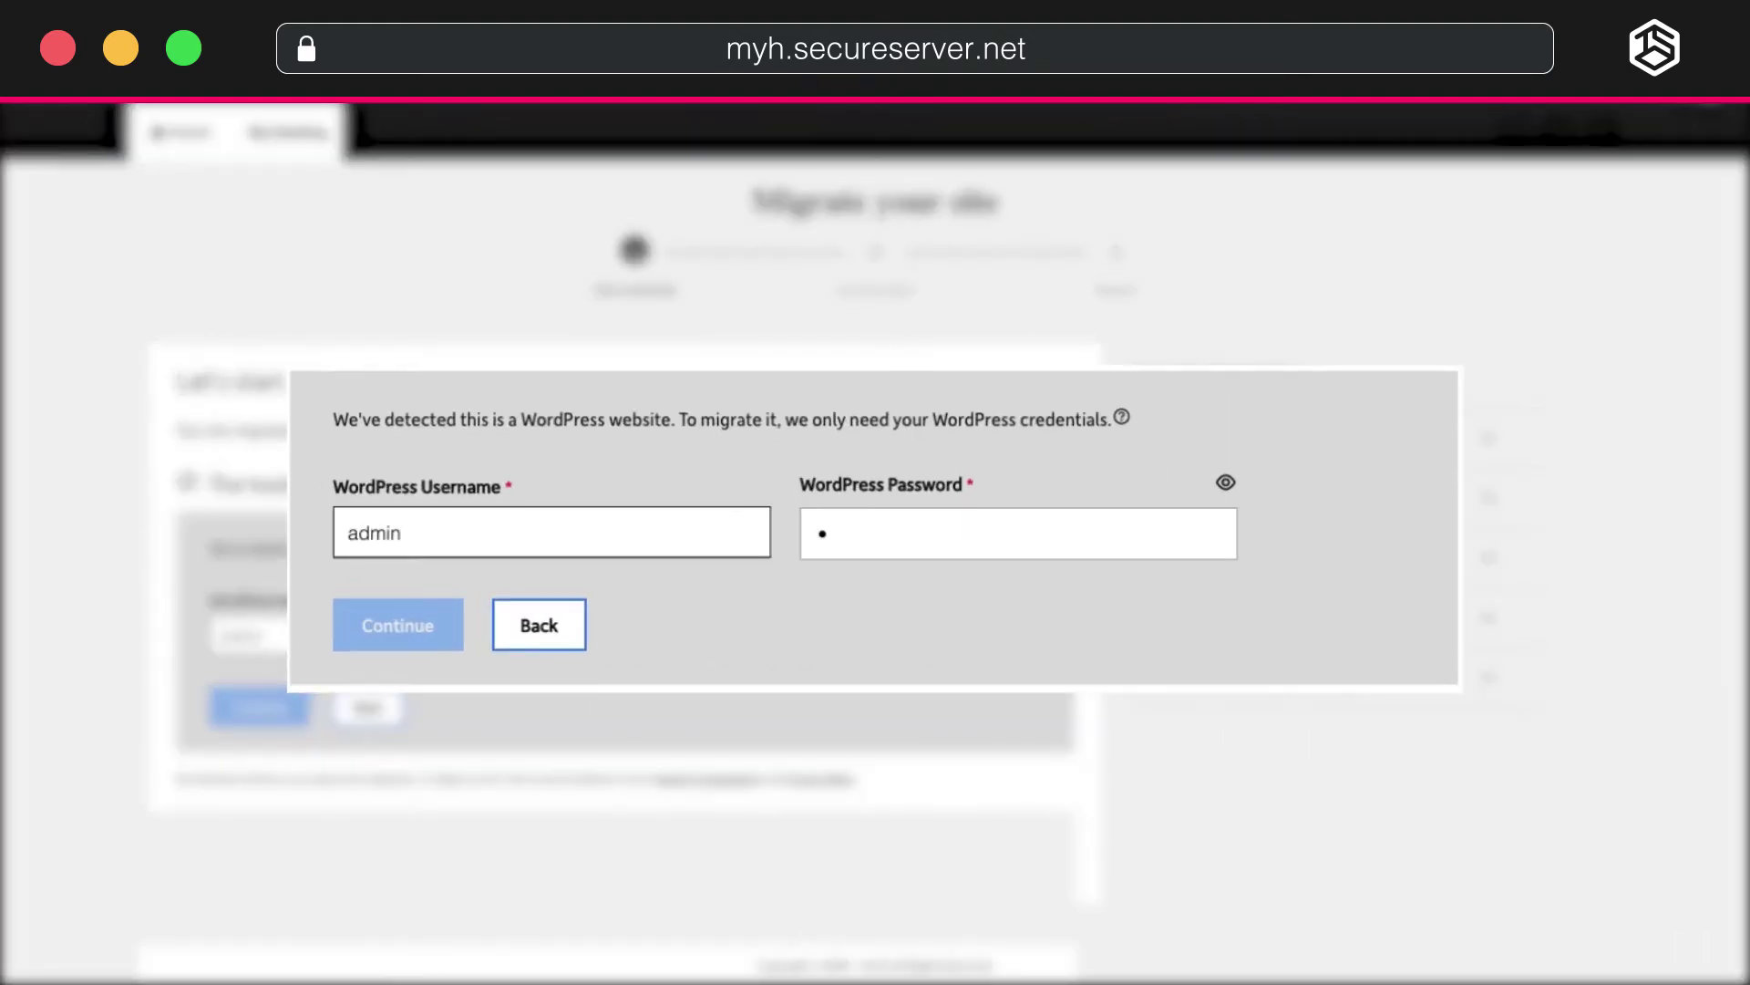
{"action": "type", "text": "assword12345"}
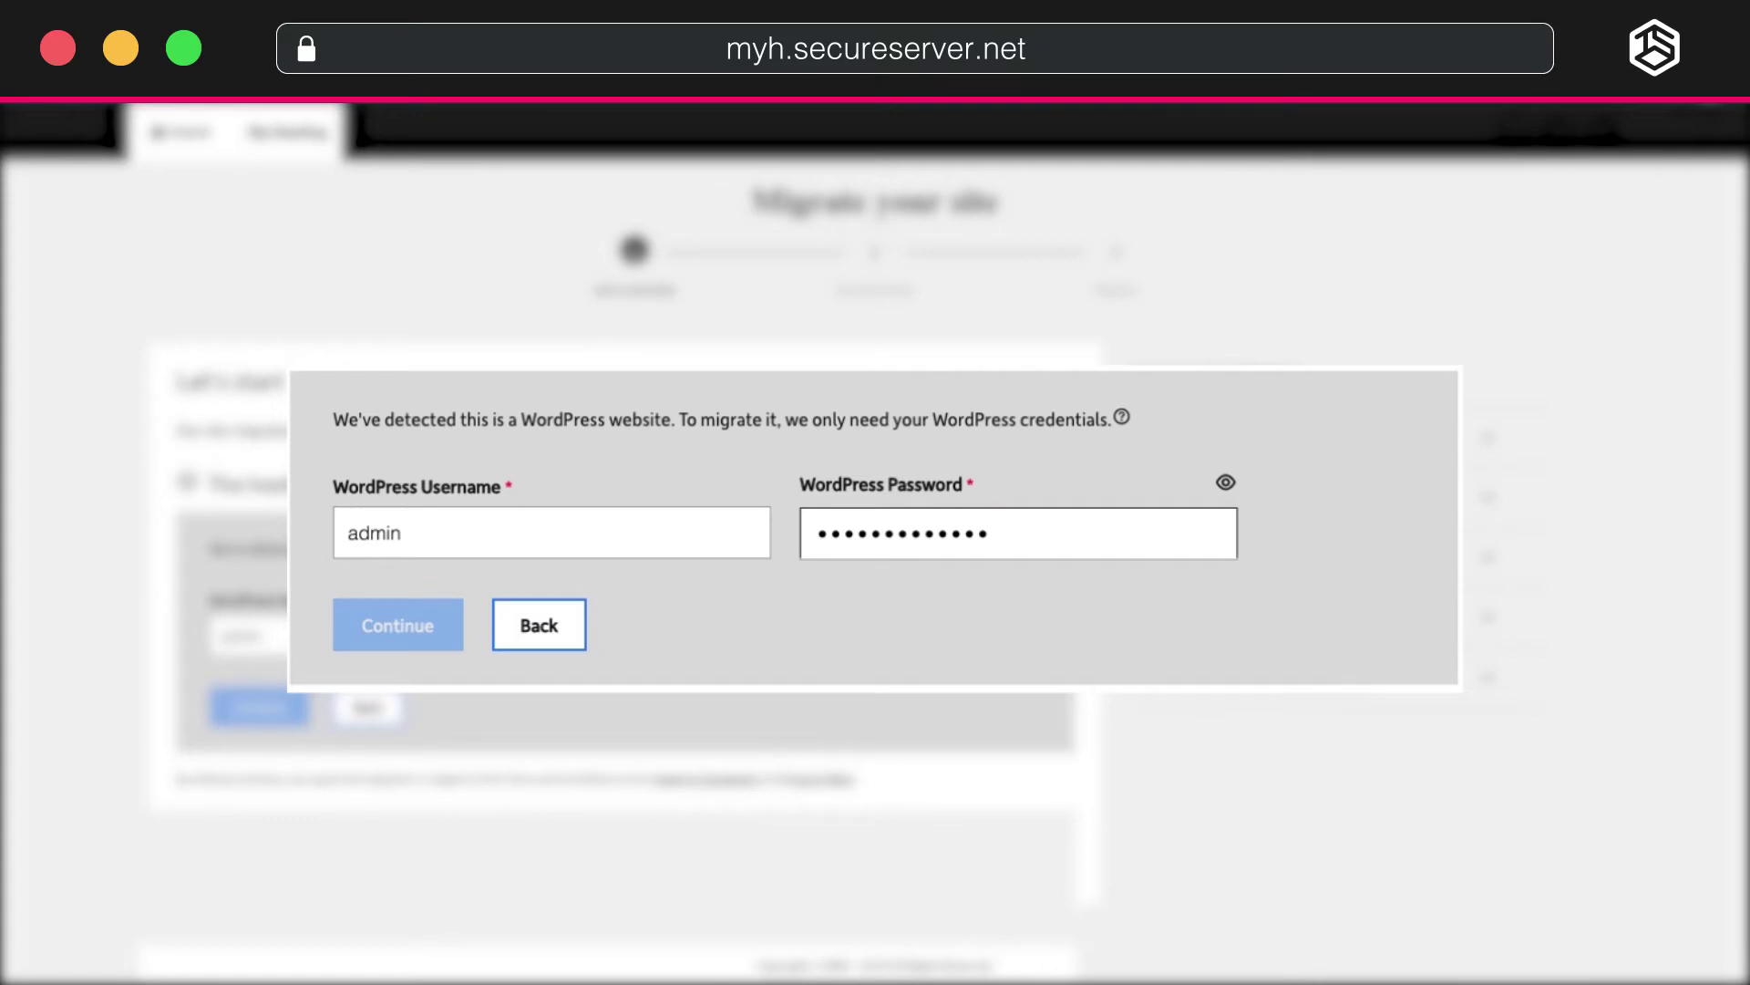
{"action": "key", "text": "Tab"}
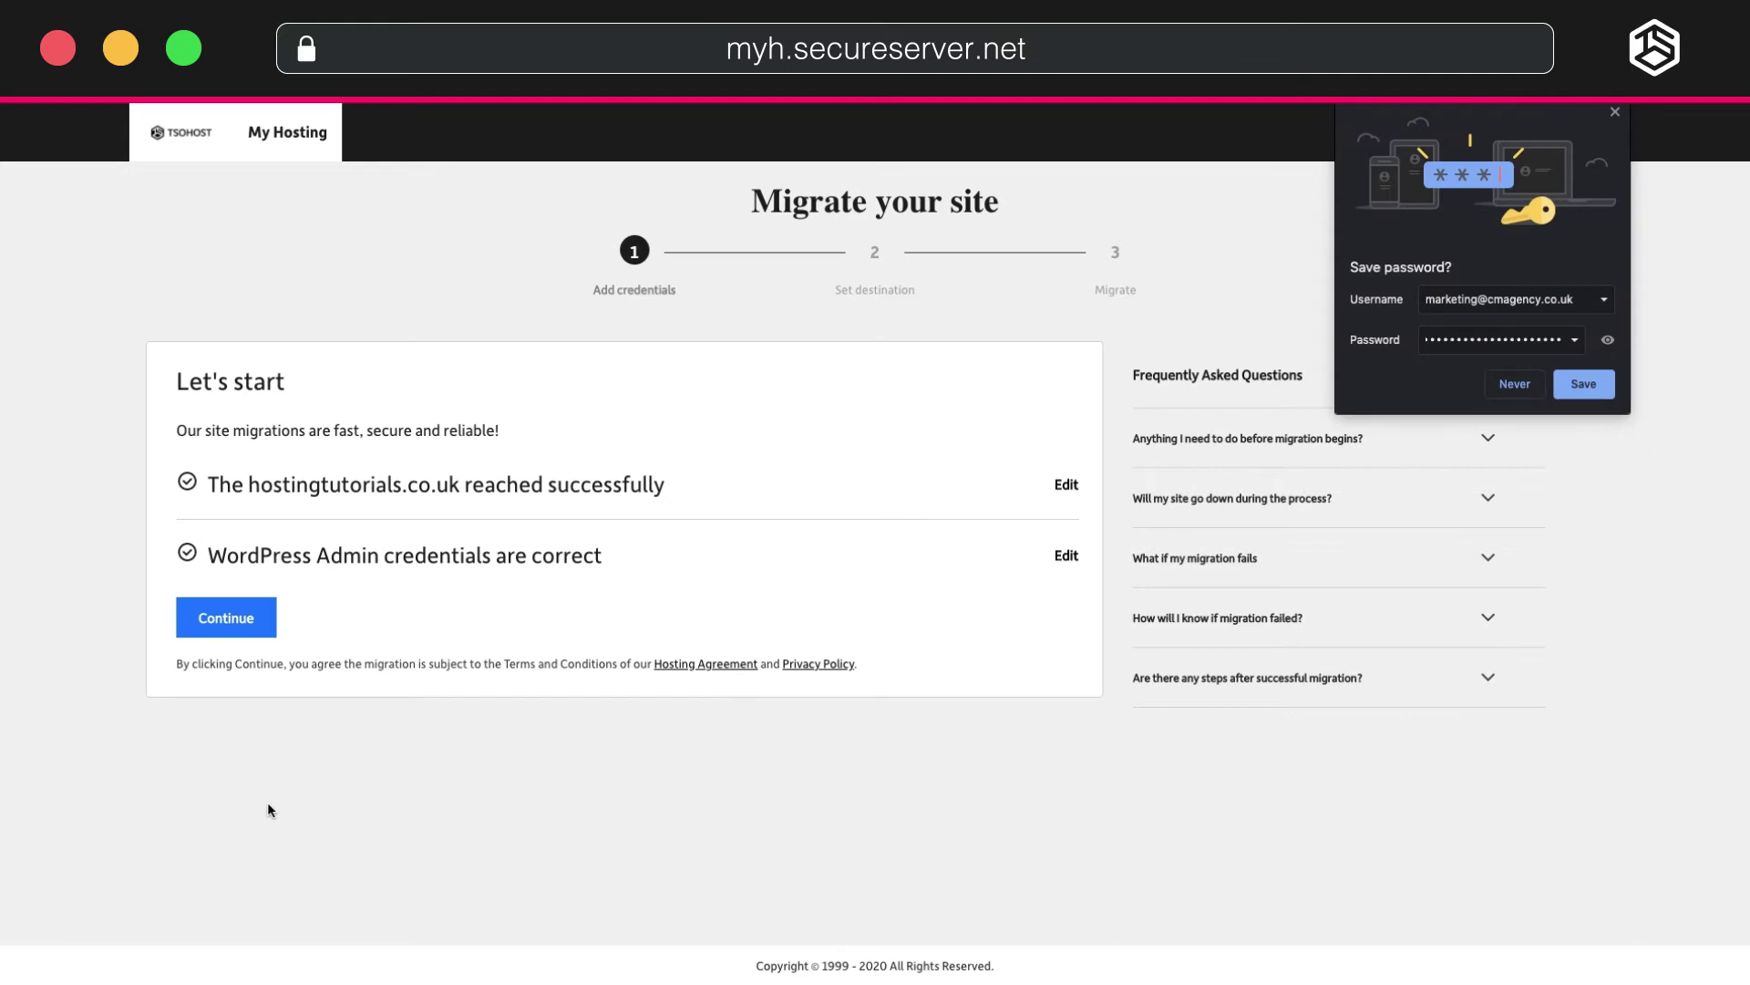
{"action": "left_click", "coordinate": [1516, 381]}
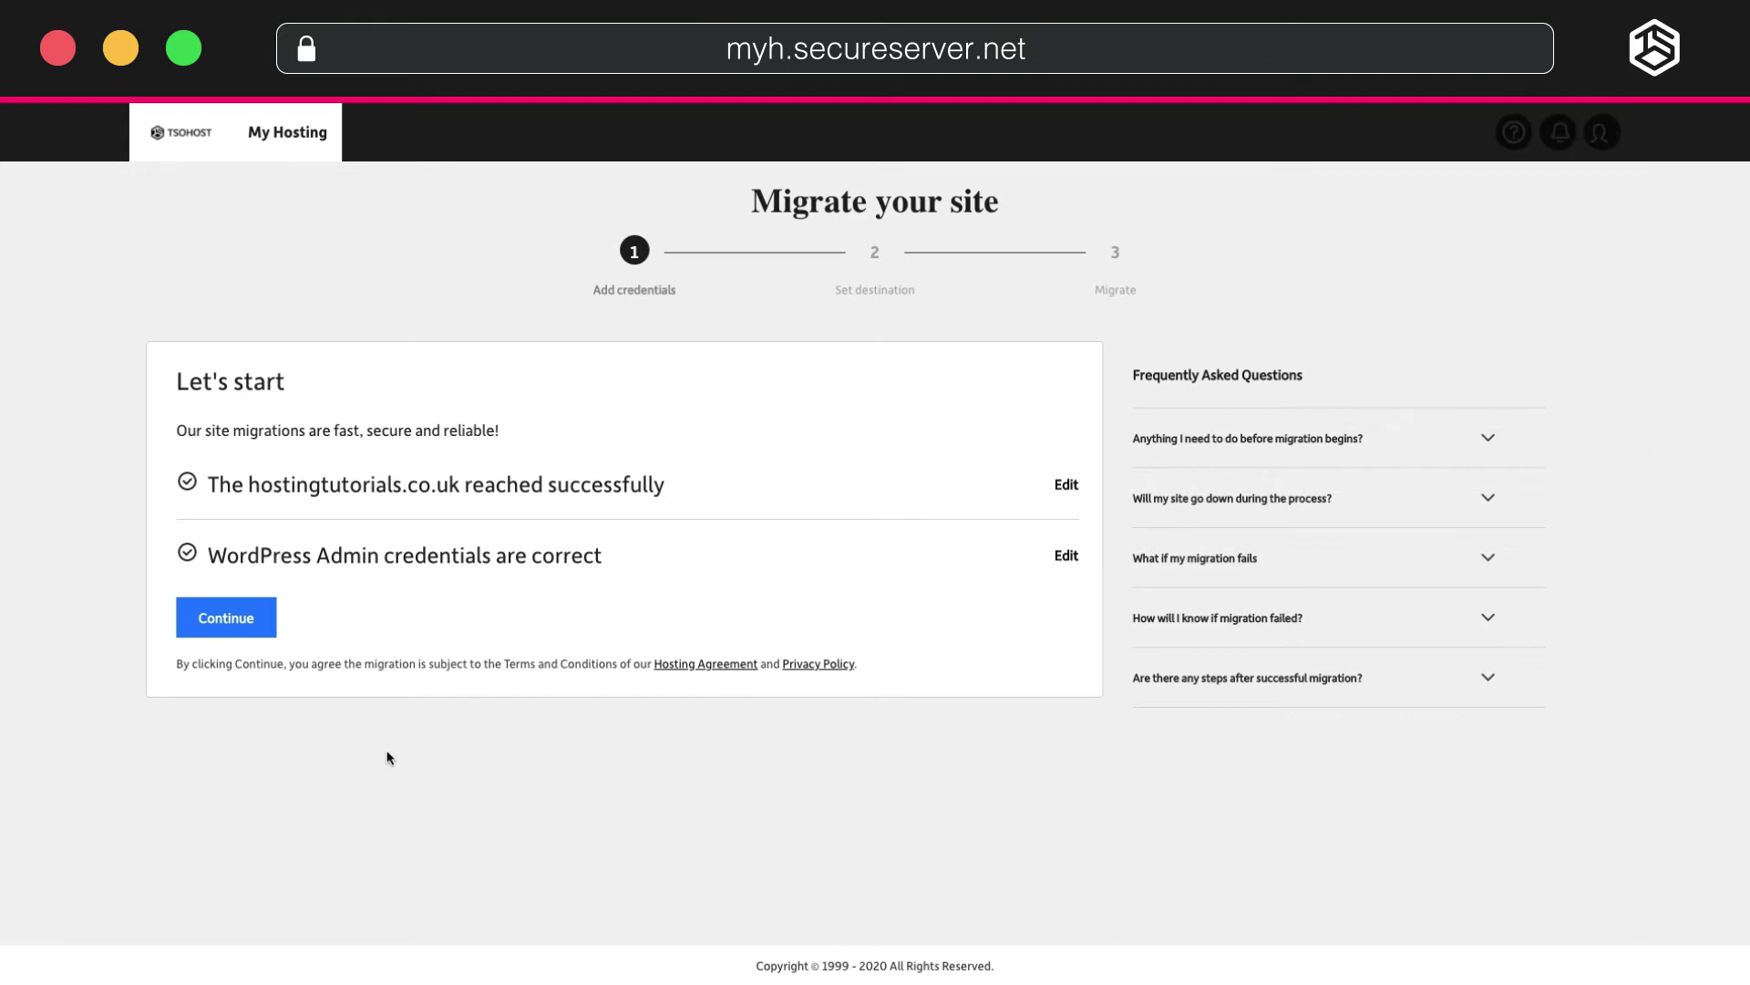
Choose Europe as the data center and start migrating the site.
{"action": "left_click", "coordinate": [264, 636]}
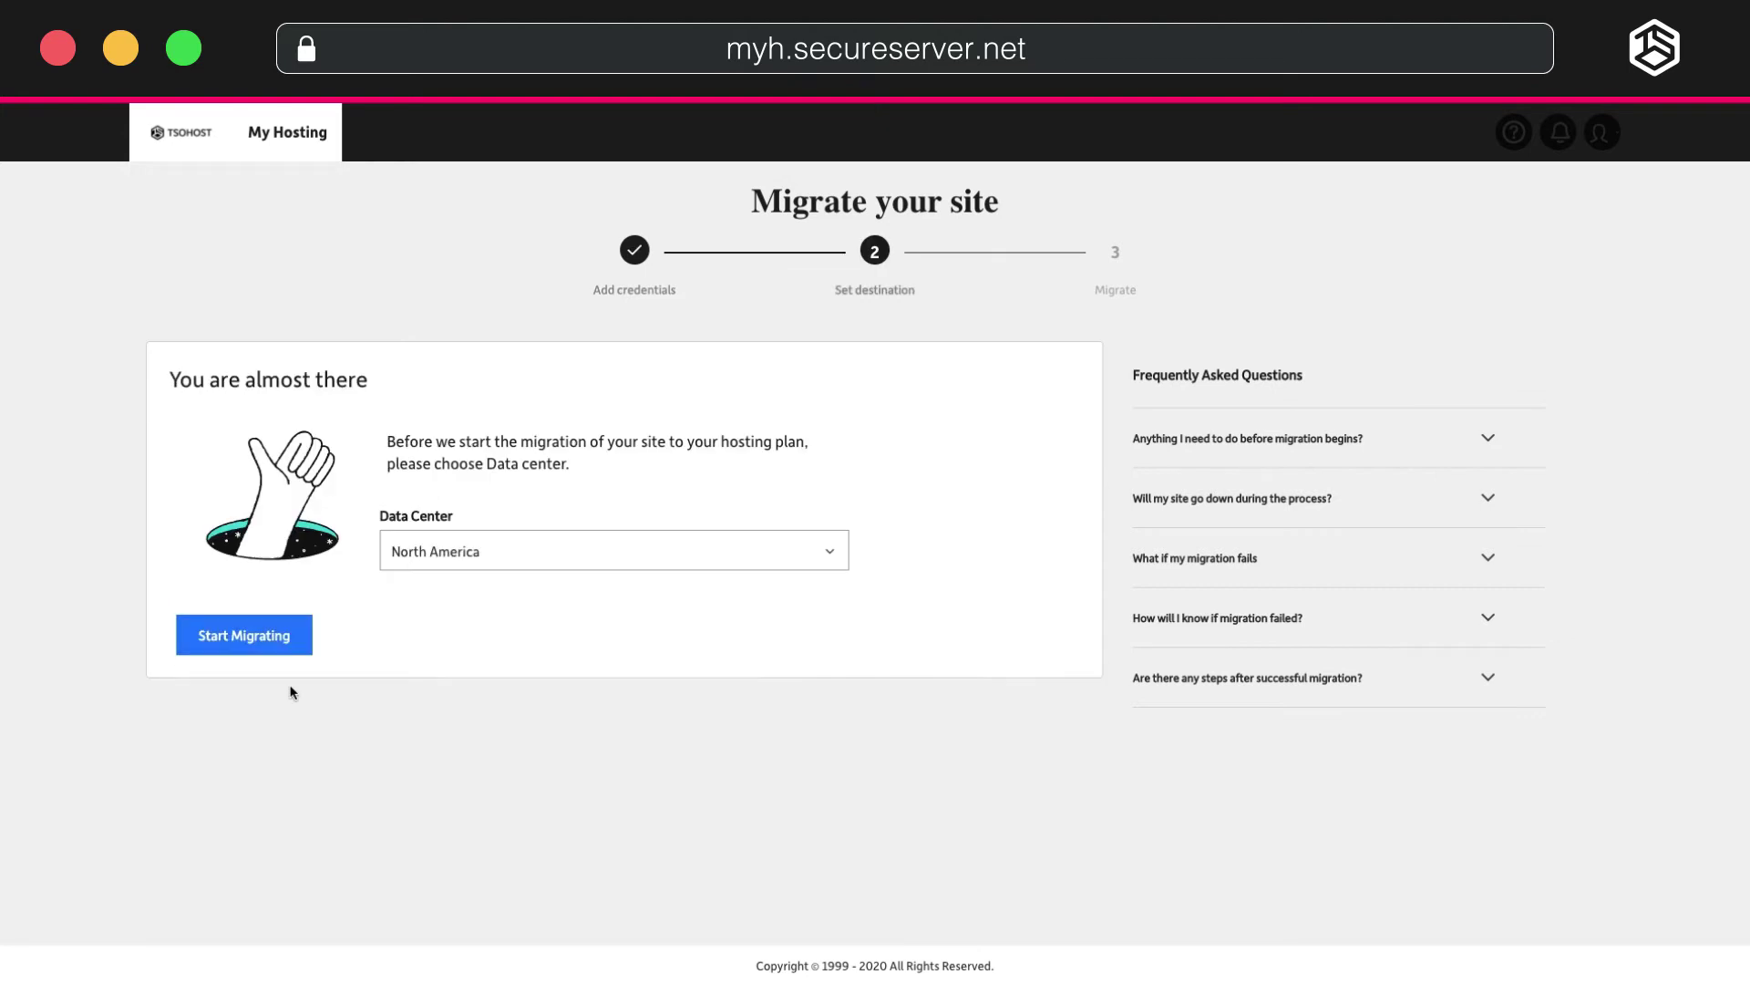
{"action": "left_click", "coordinate": [611, 536]}
{"action": "left_click", "coordinate": [449, 641]}
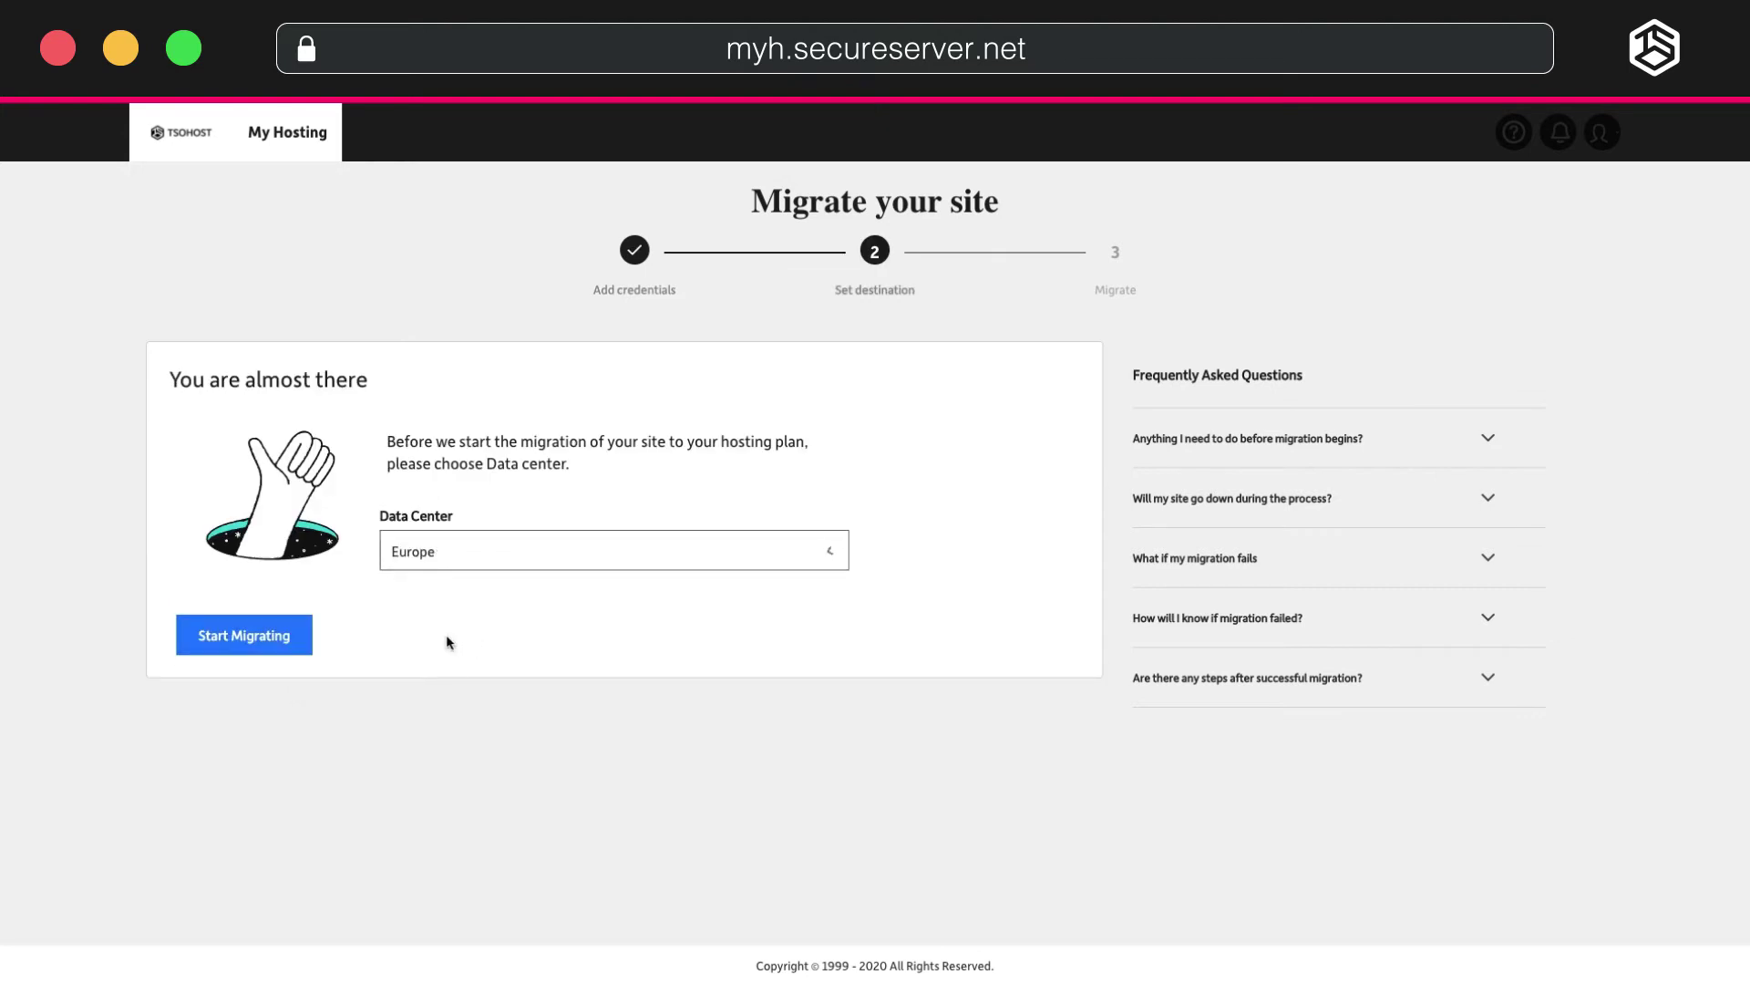
{"action": "left_click", "coordinate": [285, 638]}
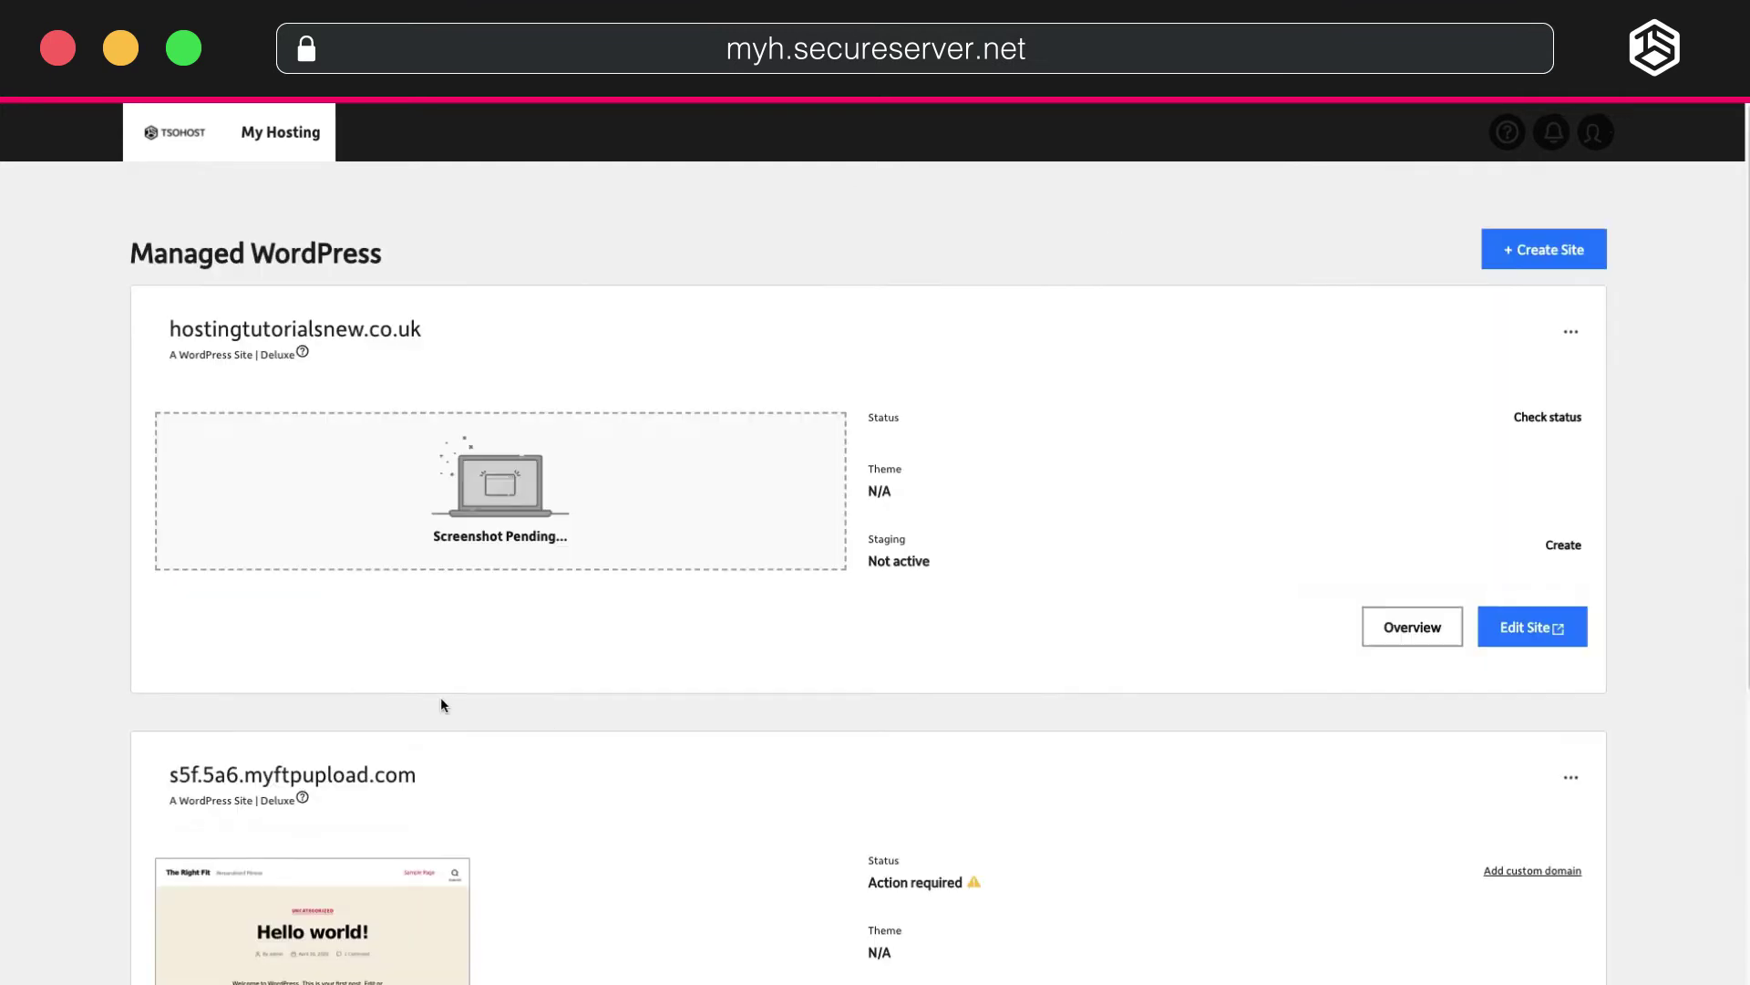
Scroll the Managed WordPress sites list to find the migrated s5f.5a6.myftpupload.com site.
{"action": "scroll", "coordinate": [441, 697], "scroll_direction": "down", "scroll_amount": 2}
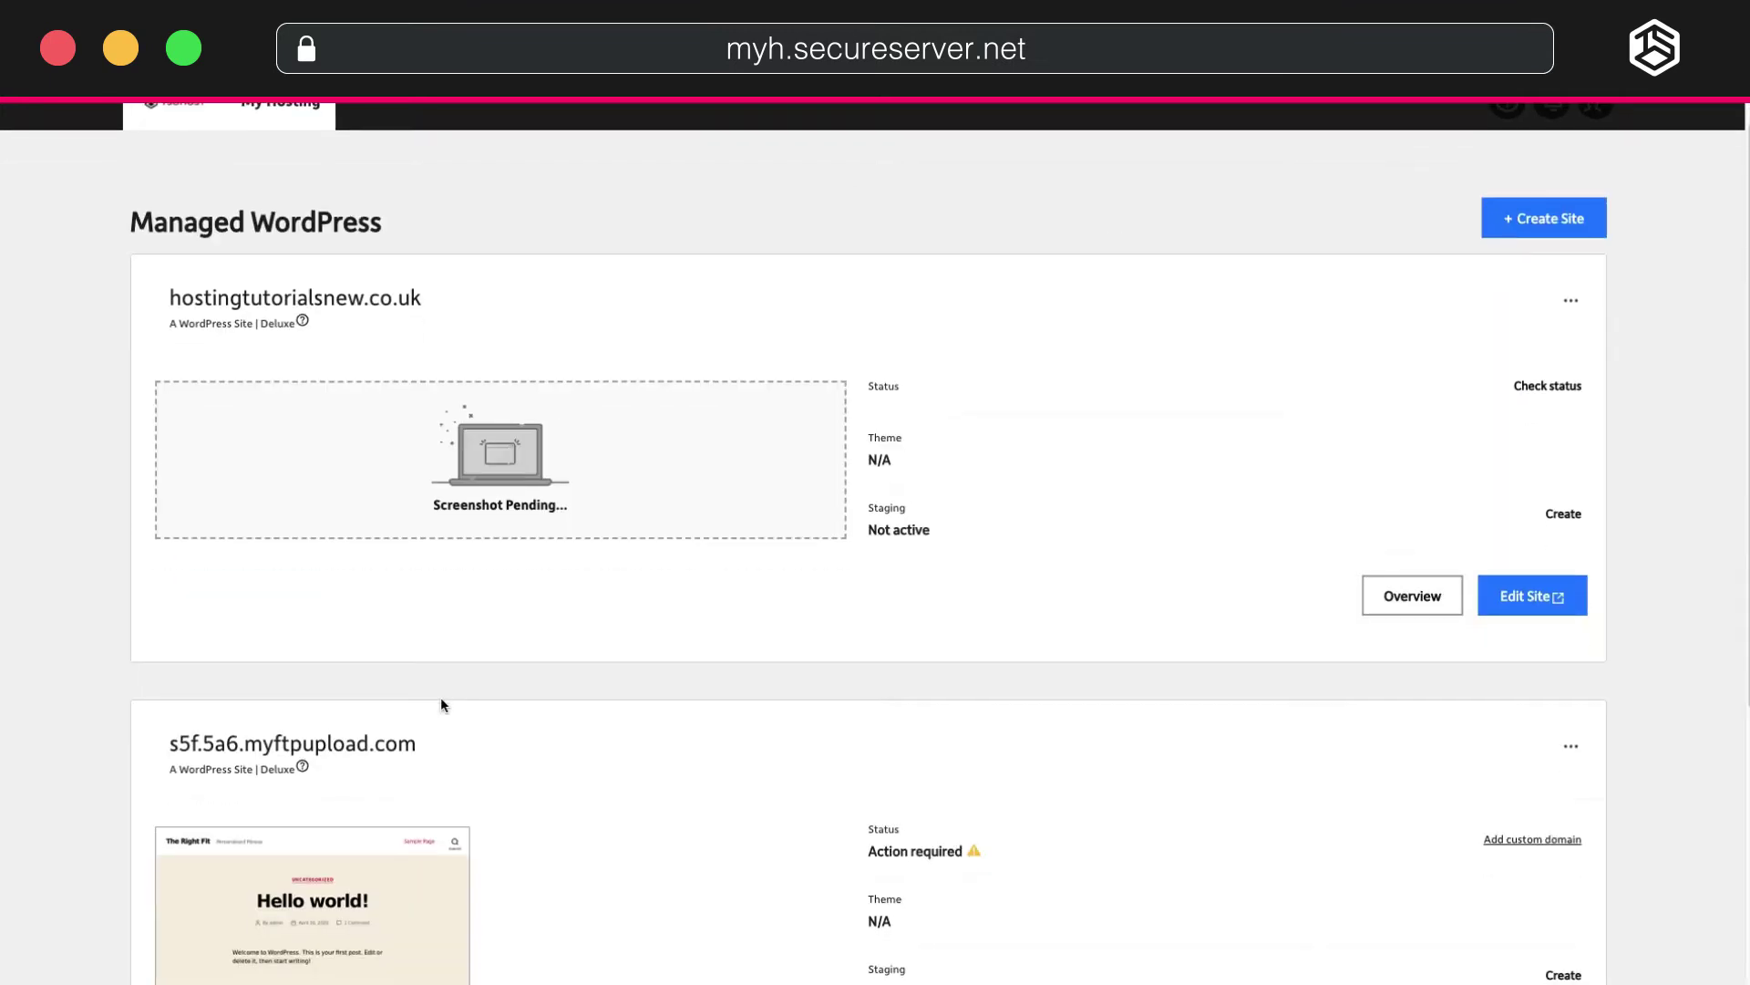
{"action": "scroll", "coordinate": [764, 724], "scroll_direction": "up", "scroll_amount": 1}
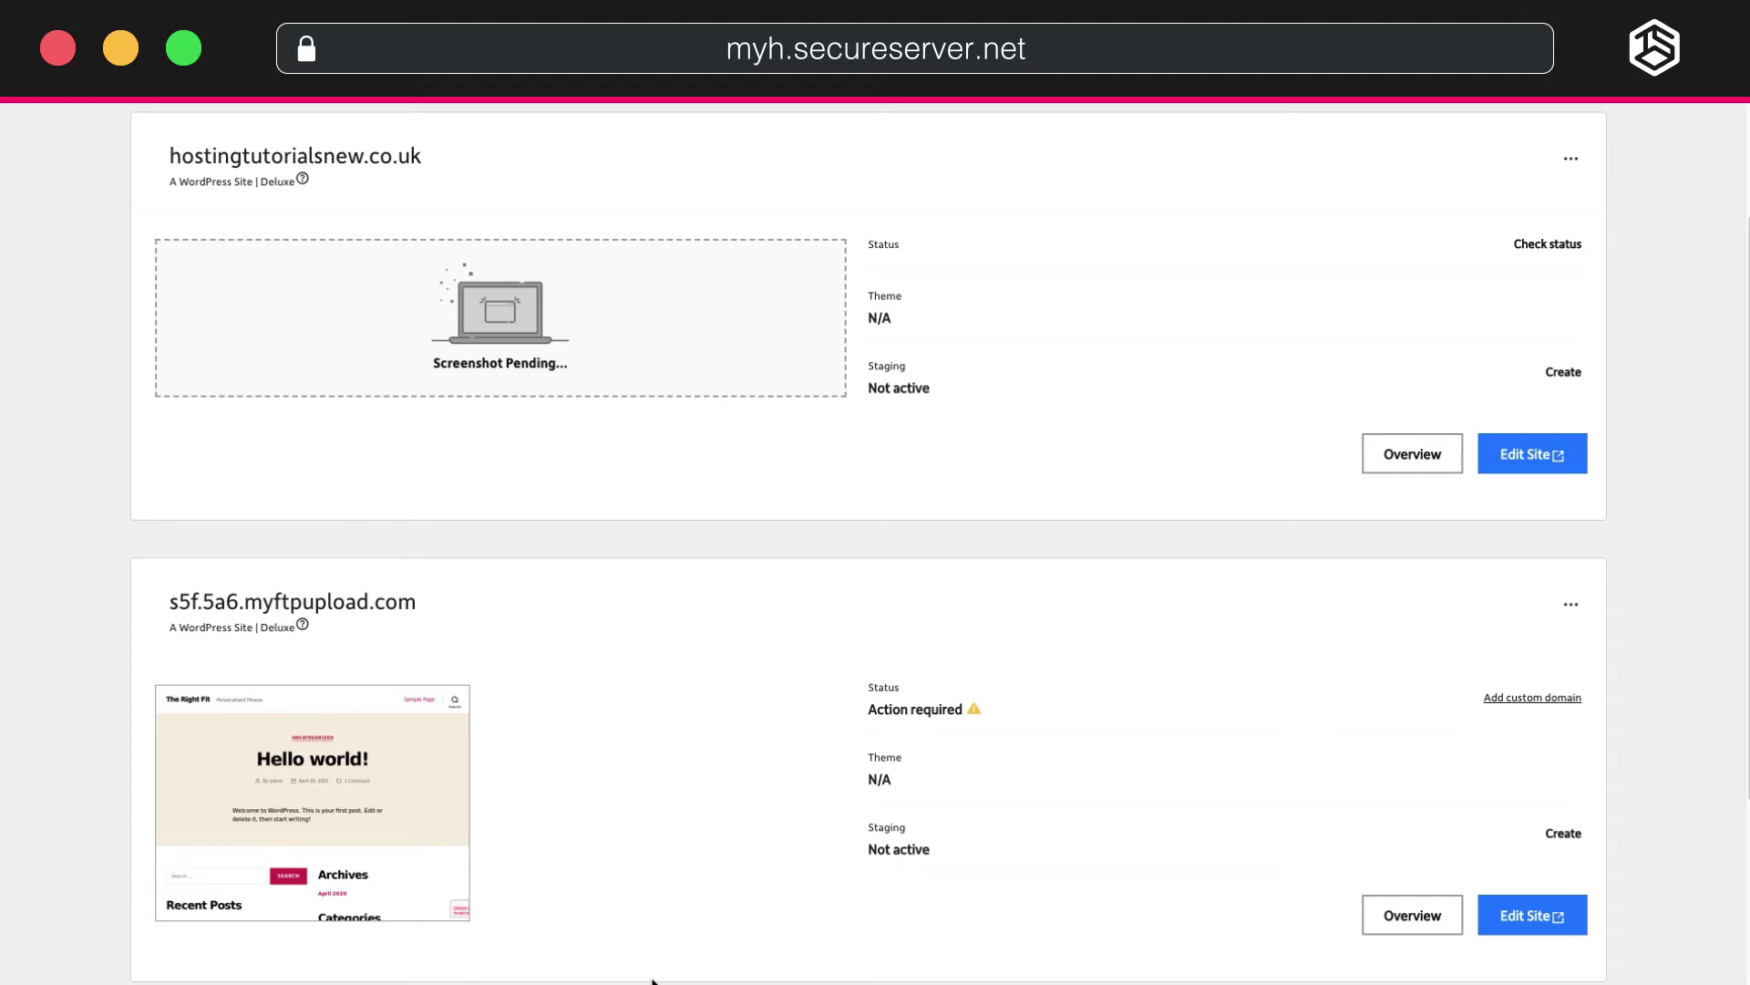
Open the migrated site's overview and view The Right Fit live at its temporary address.
{"action": "left_click", "coordinate": [1422, 916]}
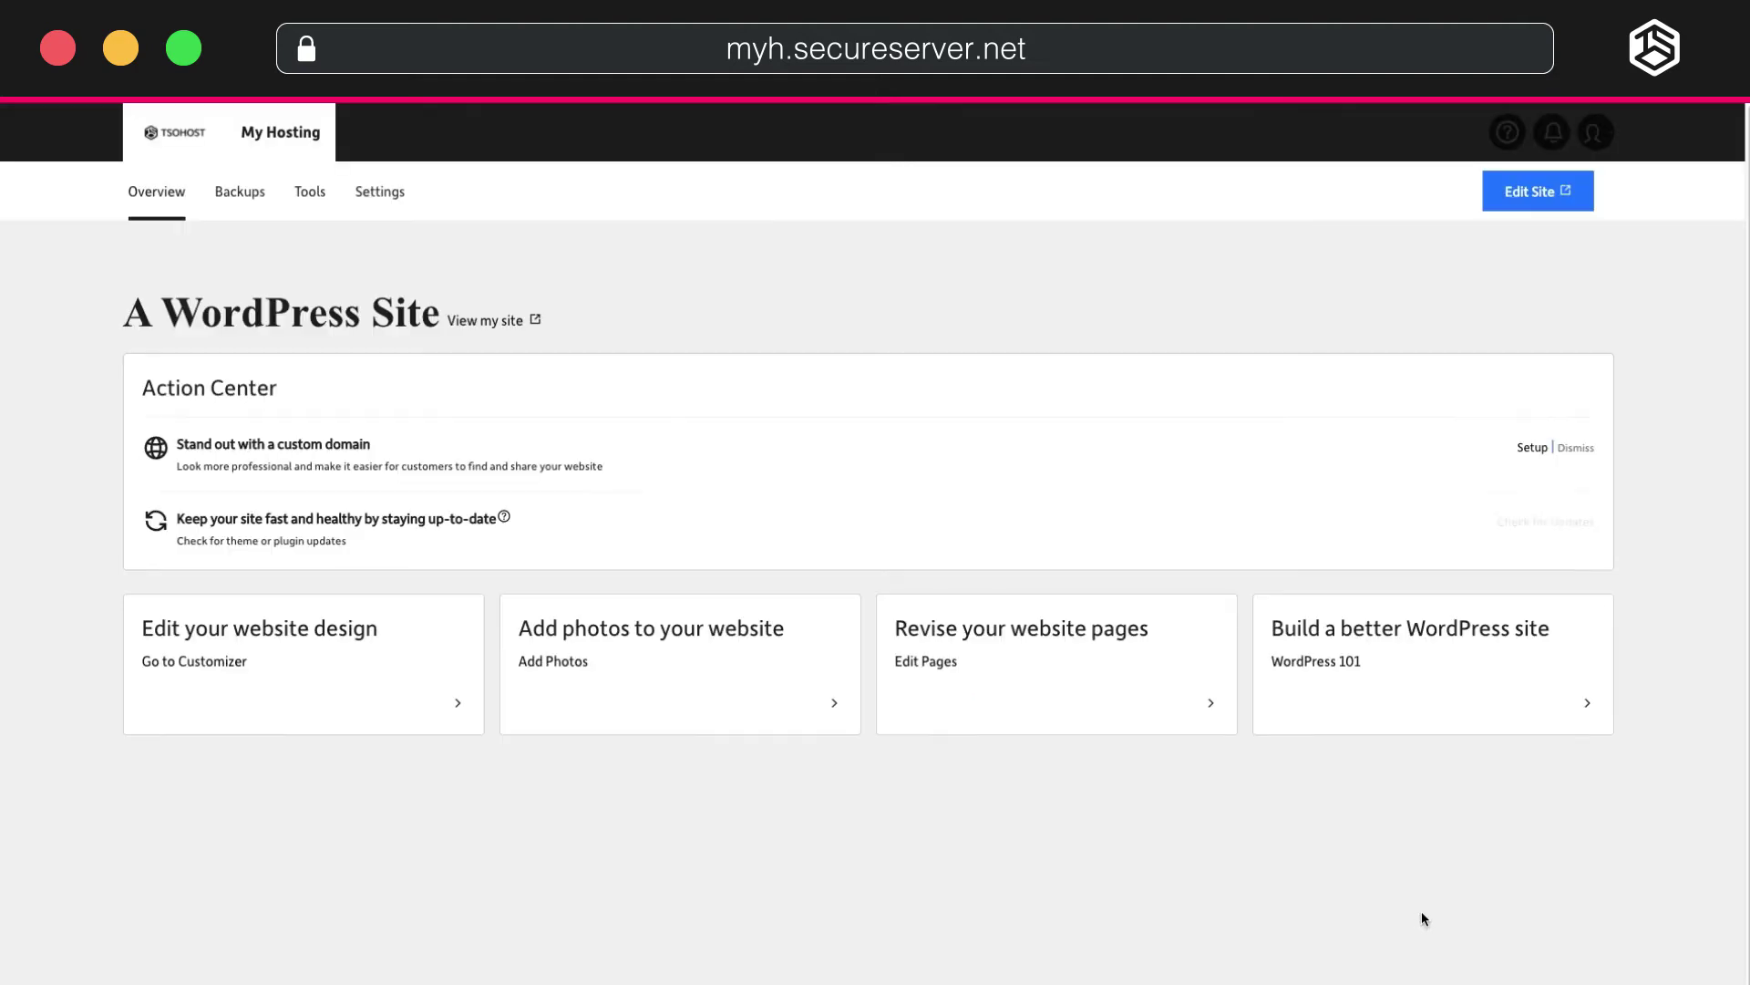
{"action": "left_click", "coordinate": [487, 321]}
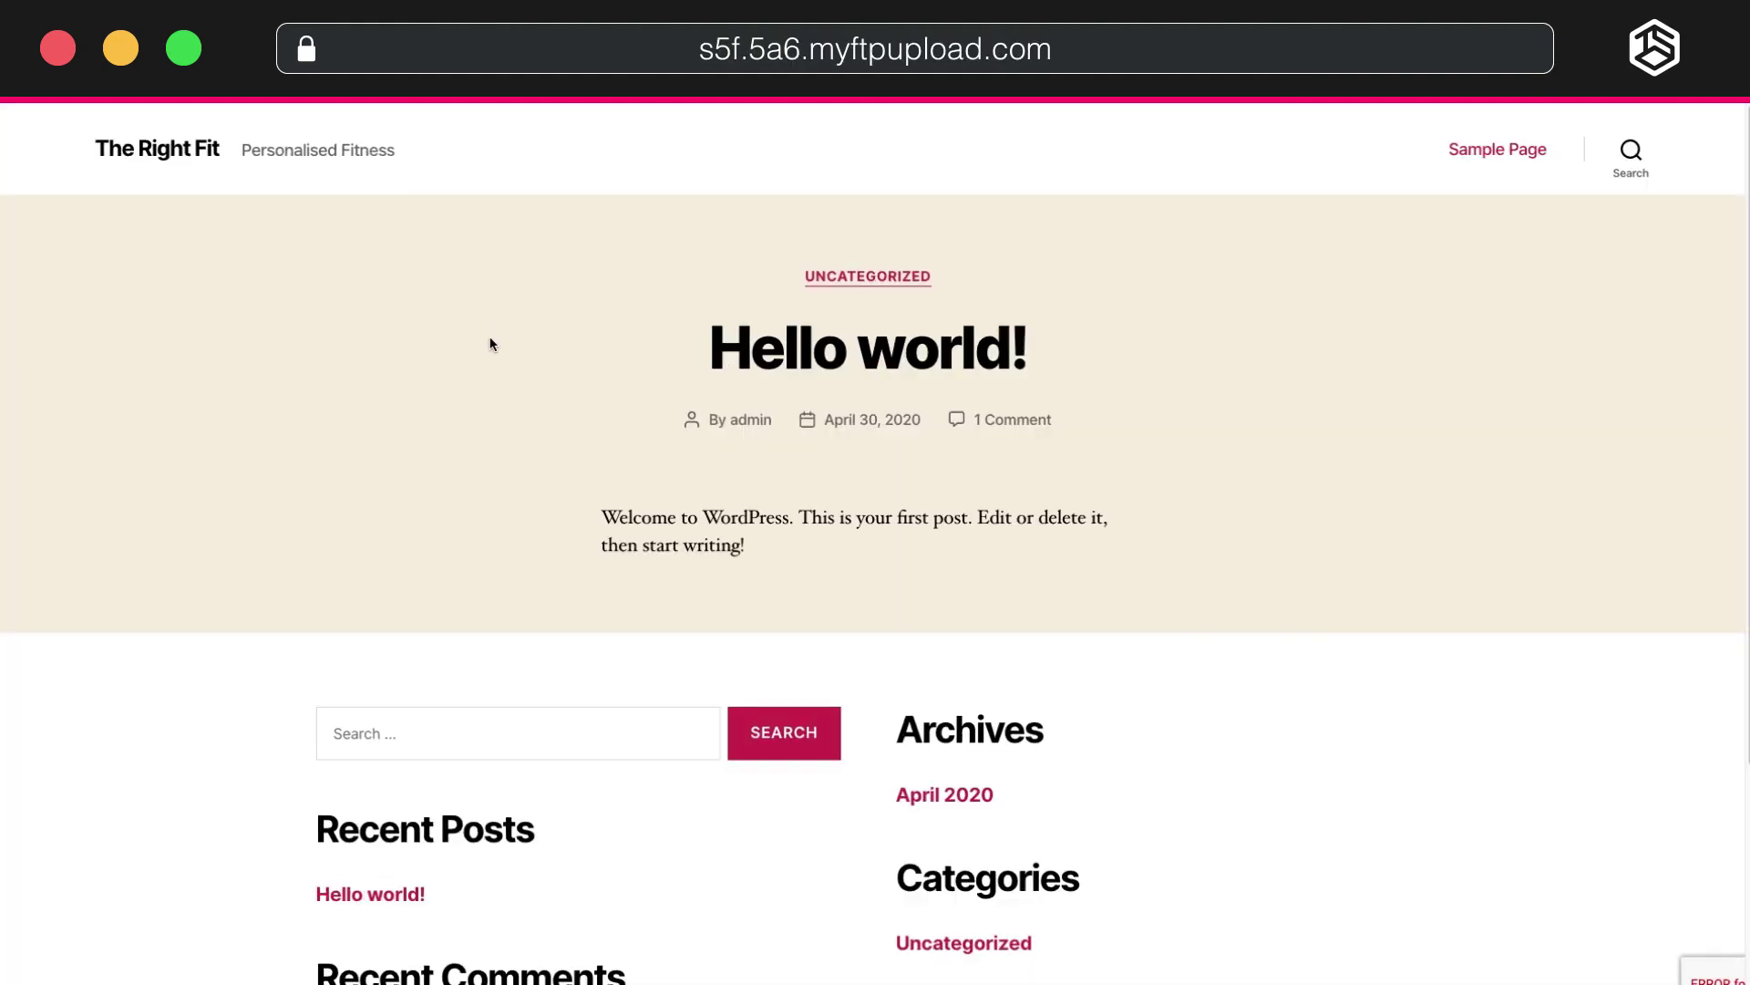
{"action": "scroll", "coordinate": [491, 344], "scroll_direction": "down", "scroll_amount": 5}
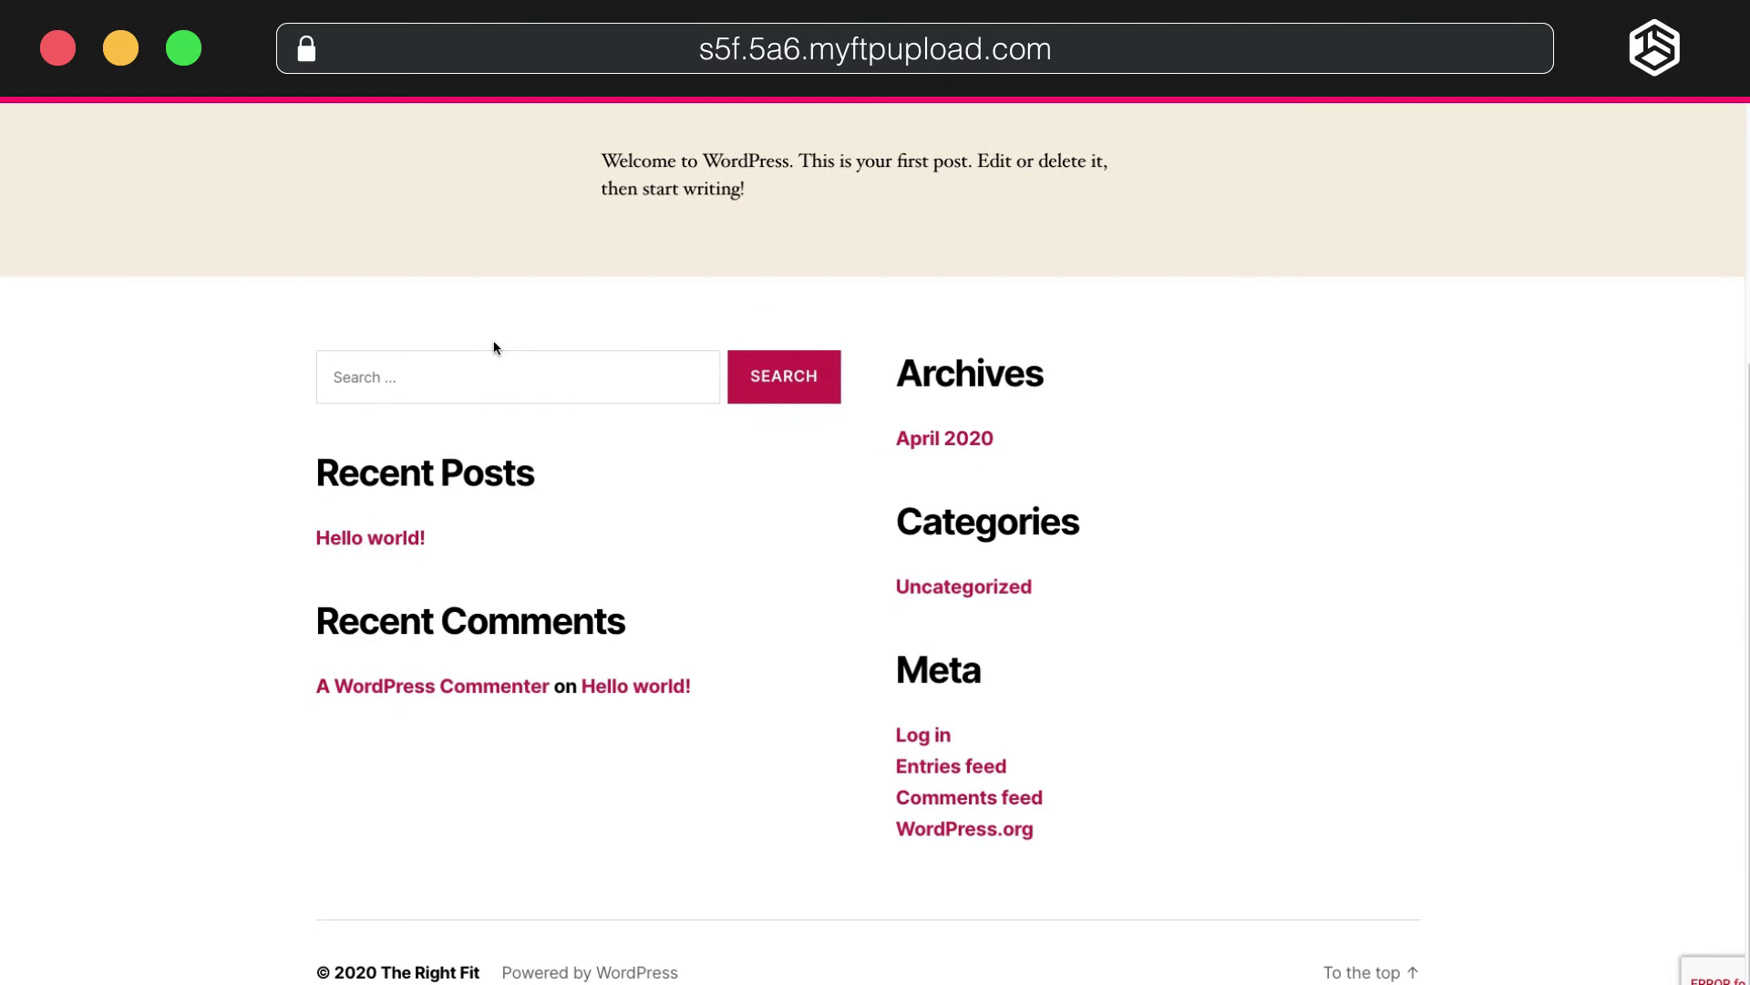
{"action": "scroll", "coordinate": [490, 347], "scroll_direction": "up", "scroll_amount": 5}
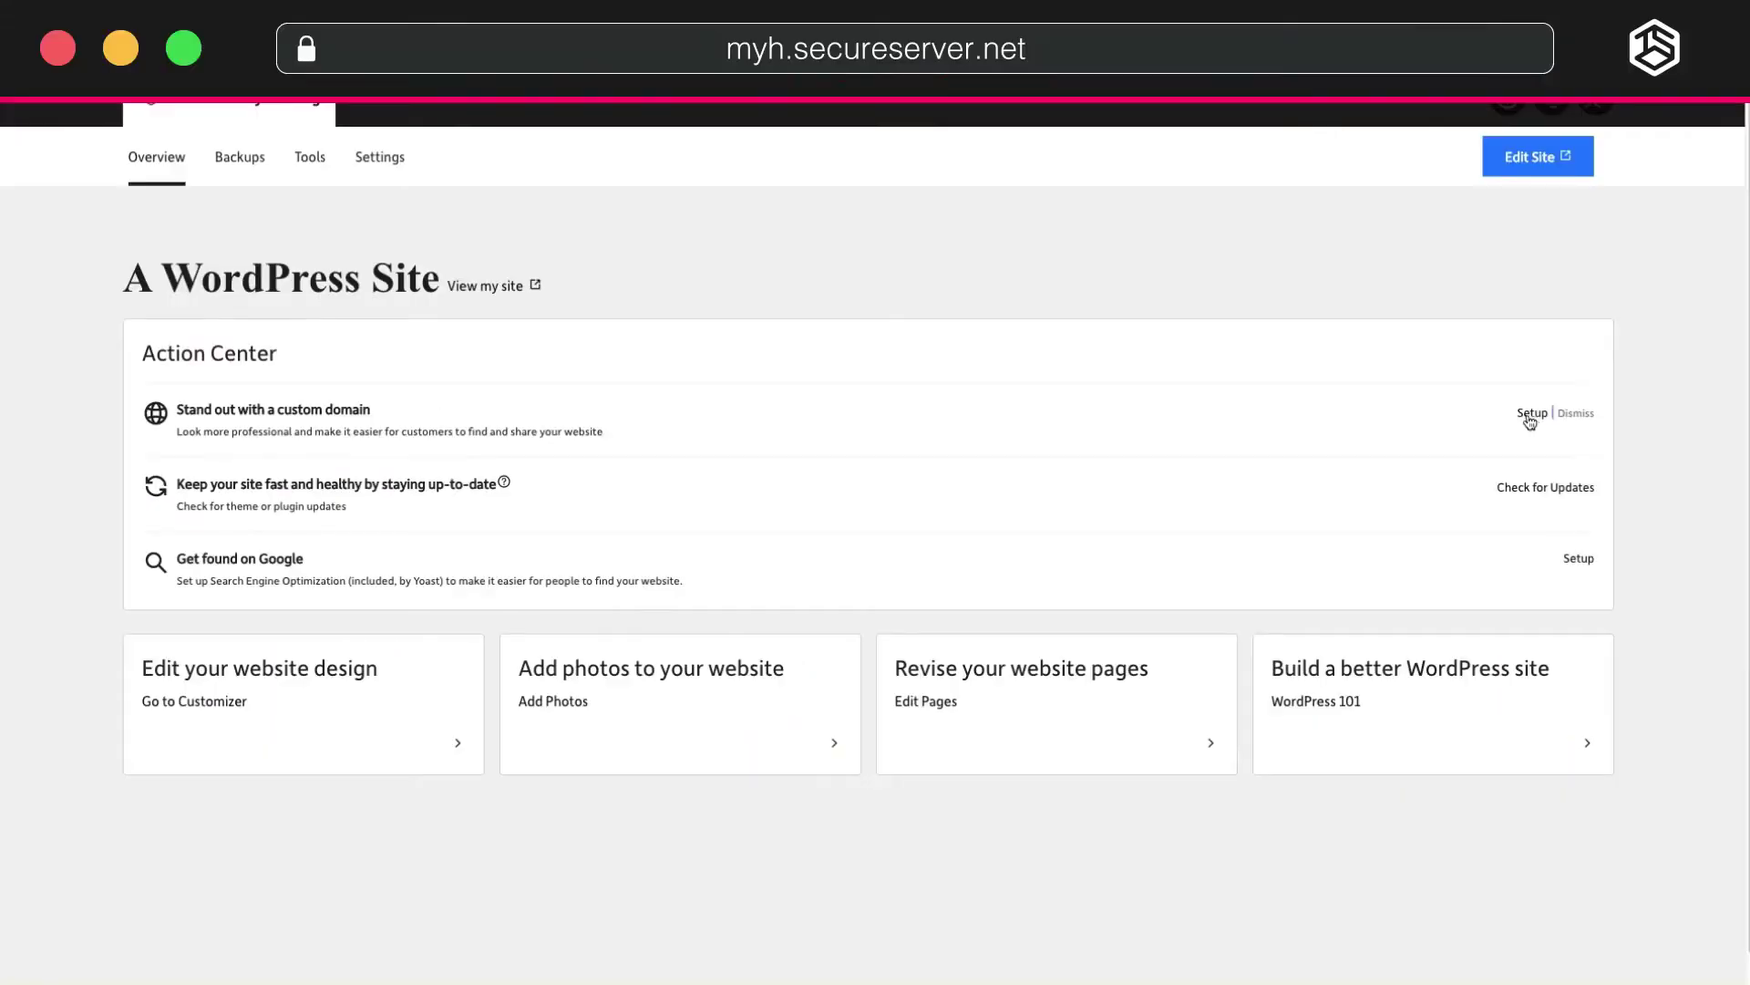
In the site's Settings, add hostingtutorialsnew.co.uk as the primary custom domain.
{"action": "left_click", "coordinate": [399, 161]}
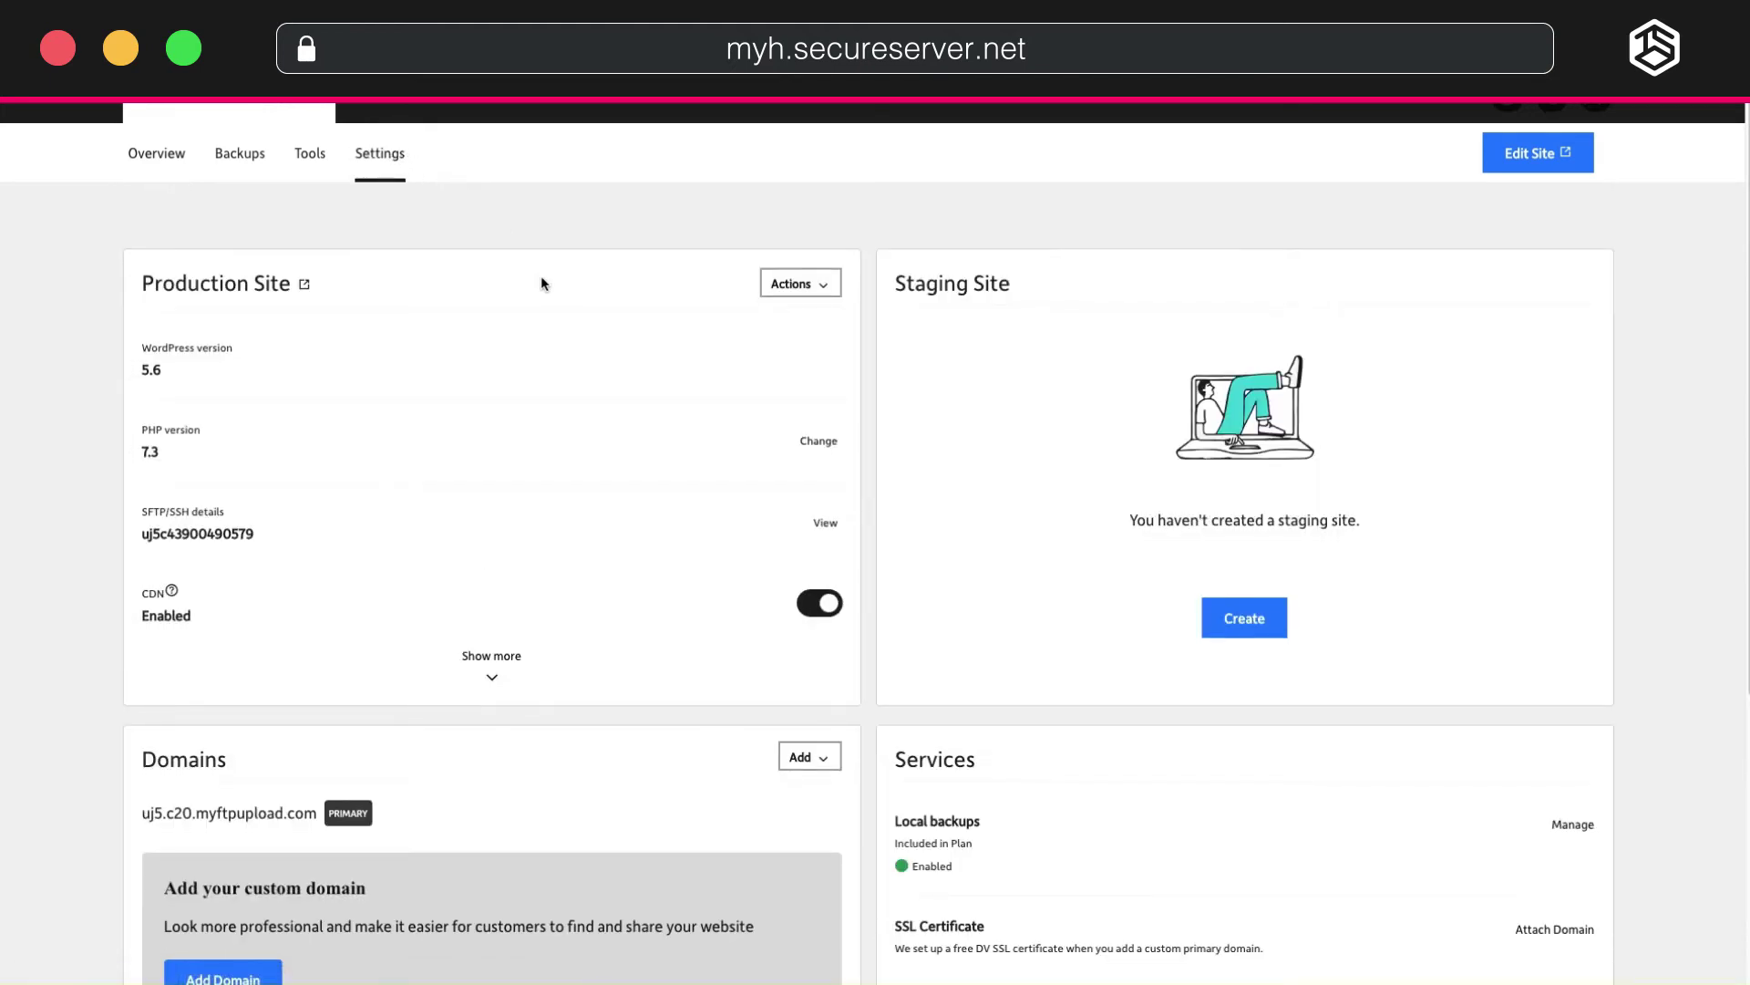
{"action": "scroll", "coordinate": [540, 275], "scroll_direction": "down", "scroll_amount": 5}
{"action": "left_click", "coordinate": [222, 552]}
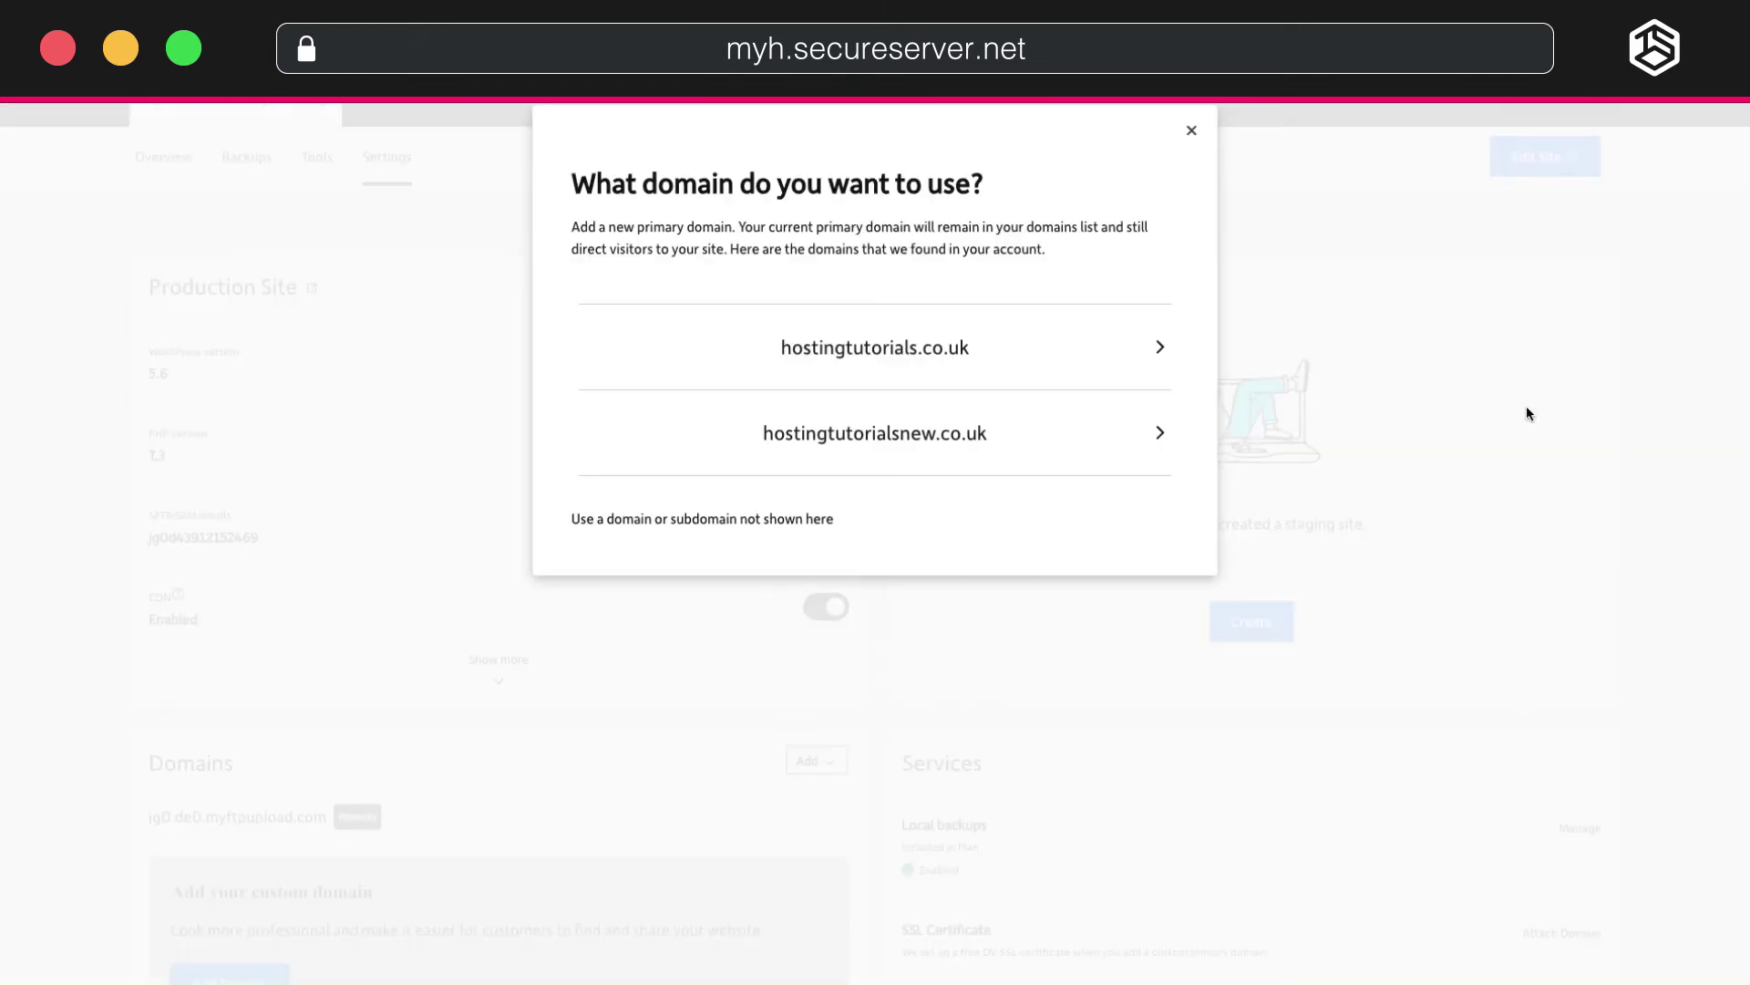
{"action": "left_click", "coordinate": [991, 453]}
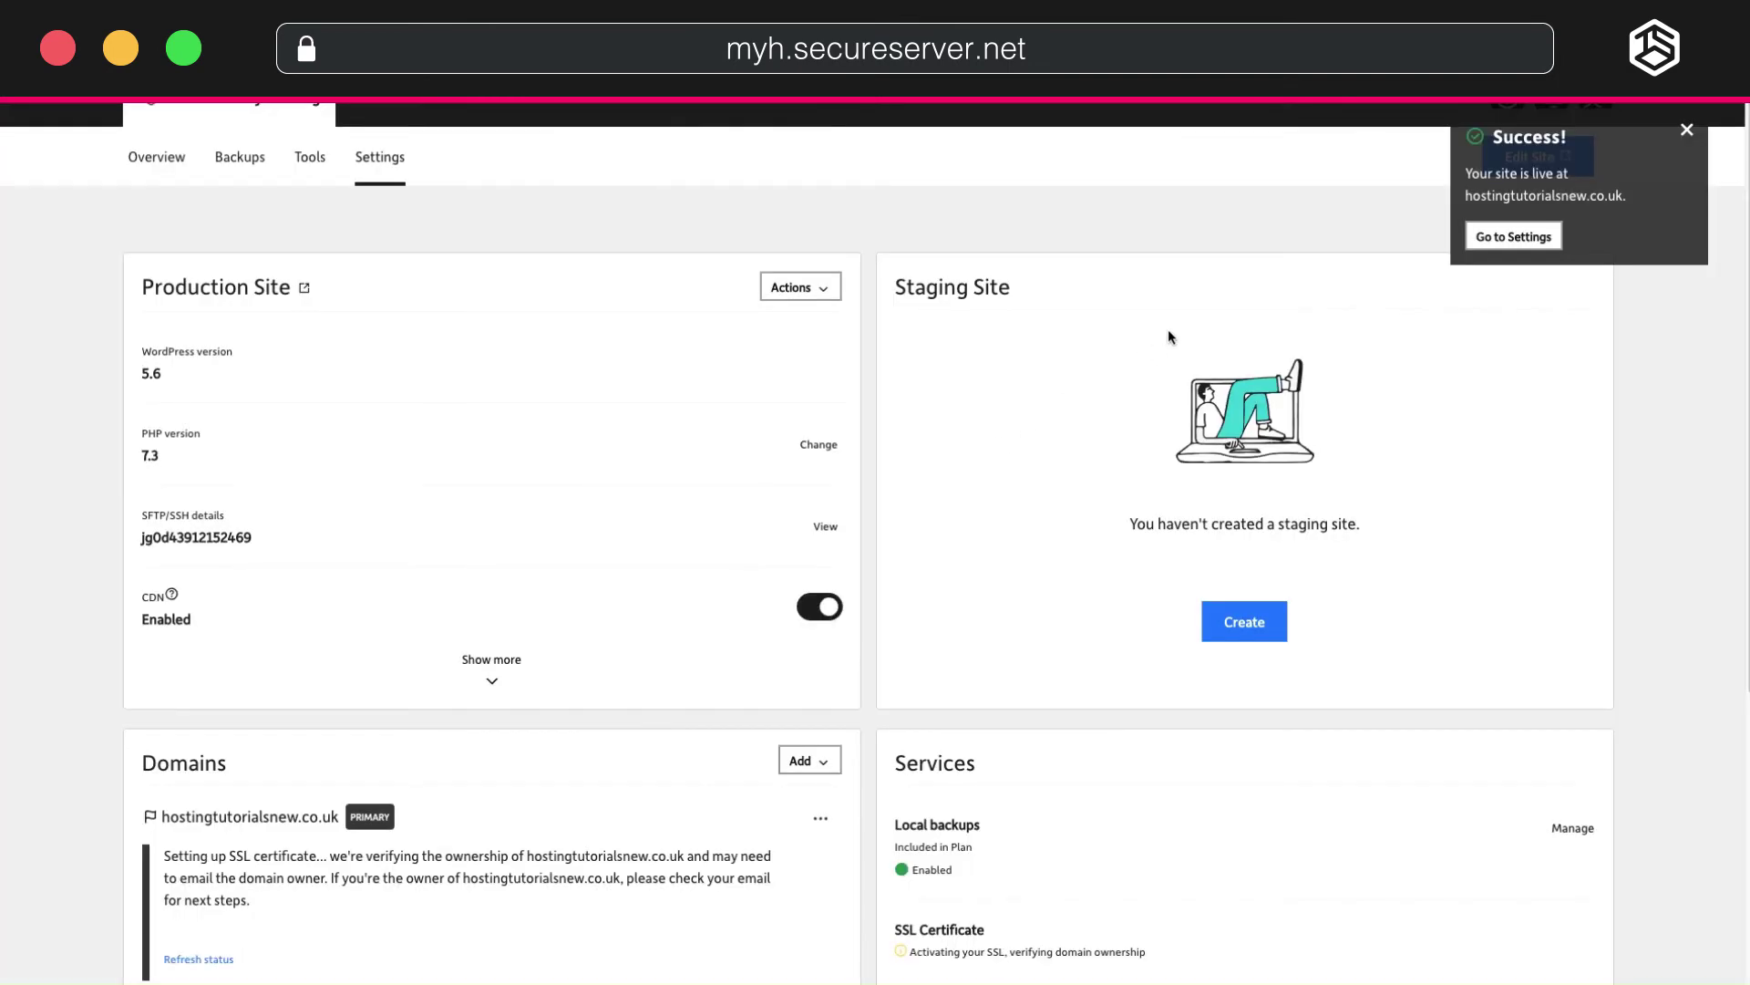
Copy the TXT verification value from the Domains panel for hostingtutorialsnew.co.uk's SSL.
{"action": "scroll", "coordinate": [938, 657], "scroll_direction": "down", "scroll_amount": 1}
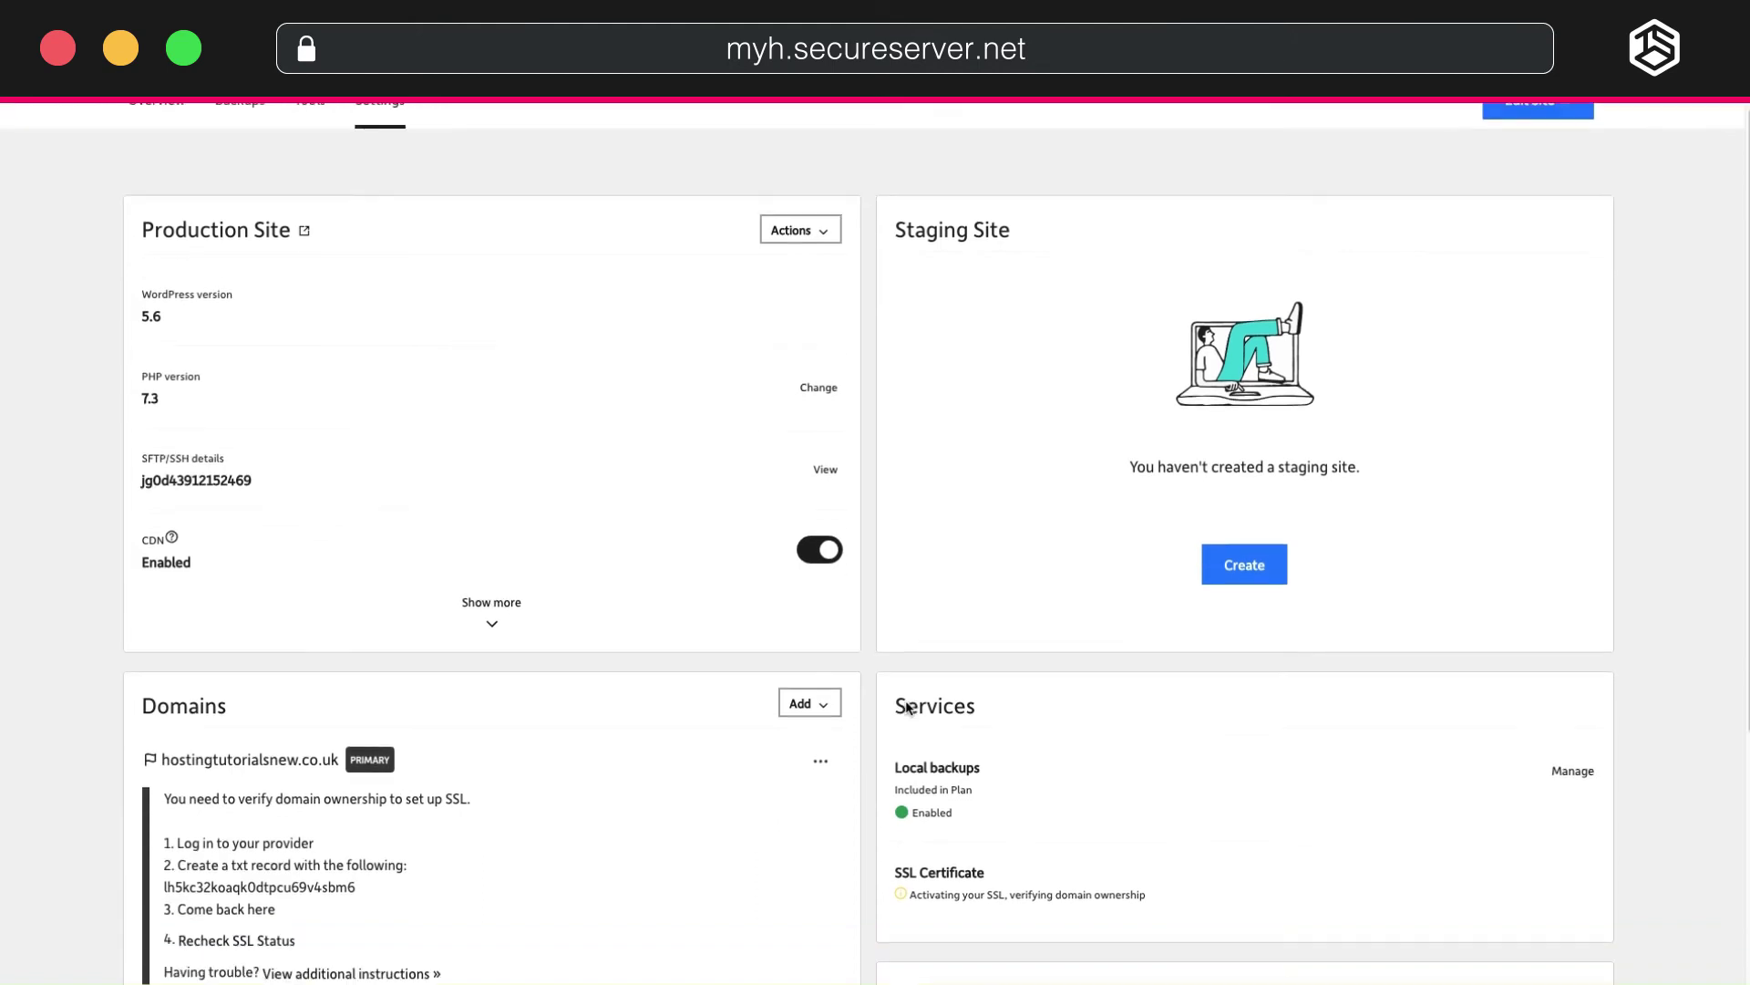
{"action": "scroll", "coordinate": [908, 707], "scroll_direction": "down", "scroll_amount": 2}
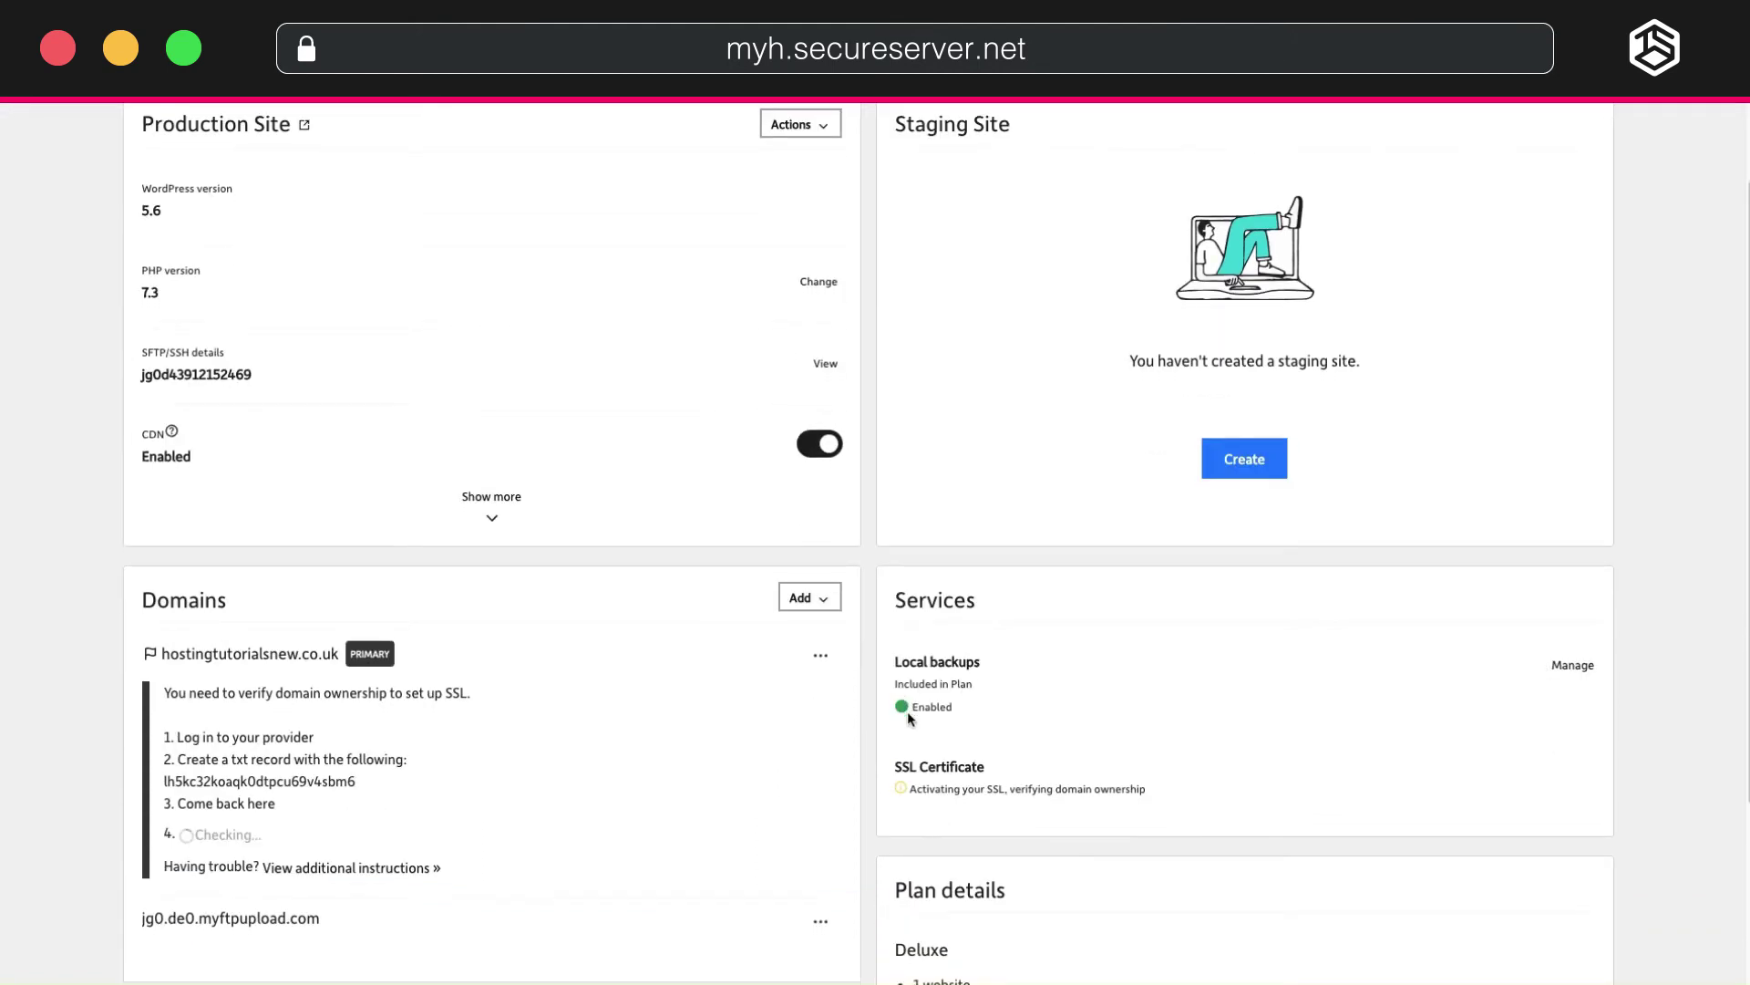
{"action": "scroll", "coordinate": [906, 711], "scroll_direction": "down", "scroll_amount": 1}
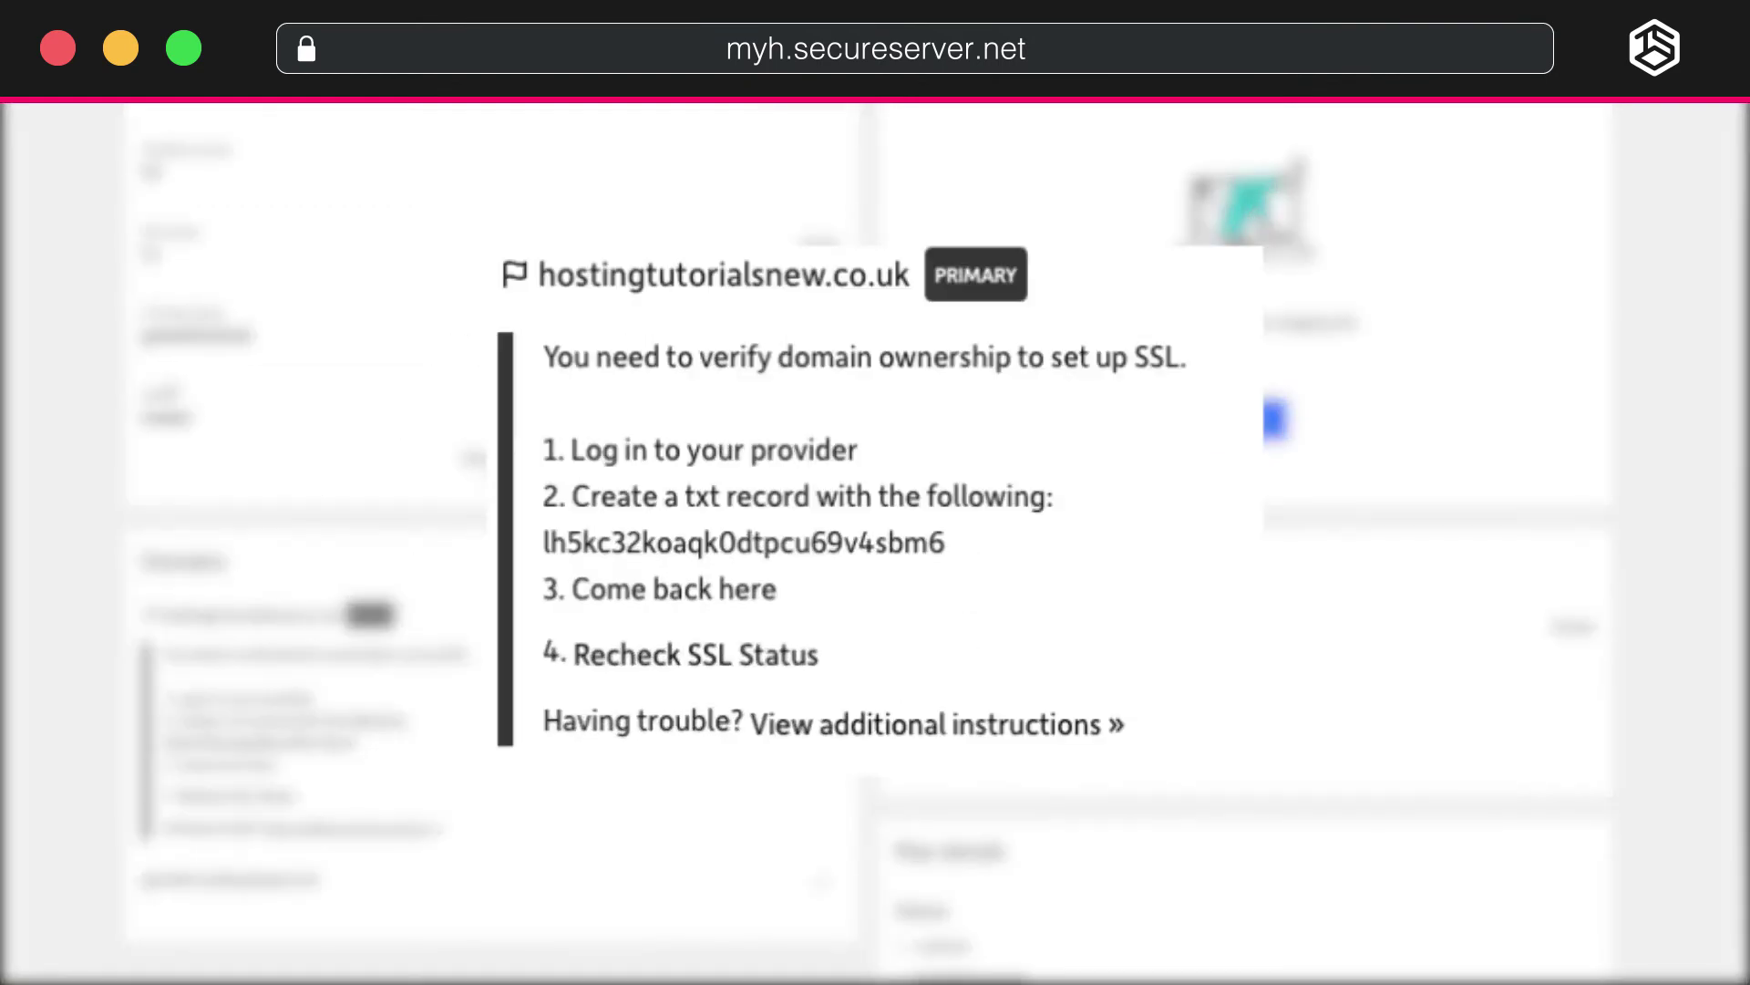
{"action": "scroll", "coordinate": [875, 547], "scroll_direction": "down", "scroll_amount": 2}
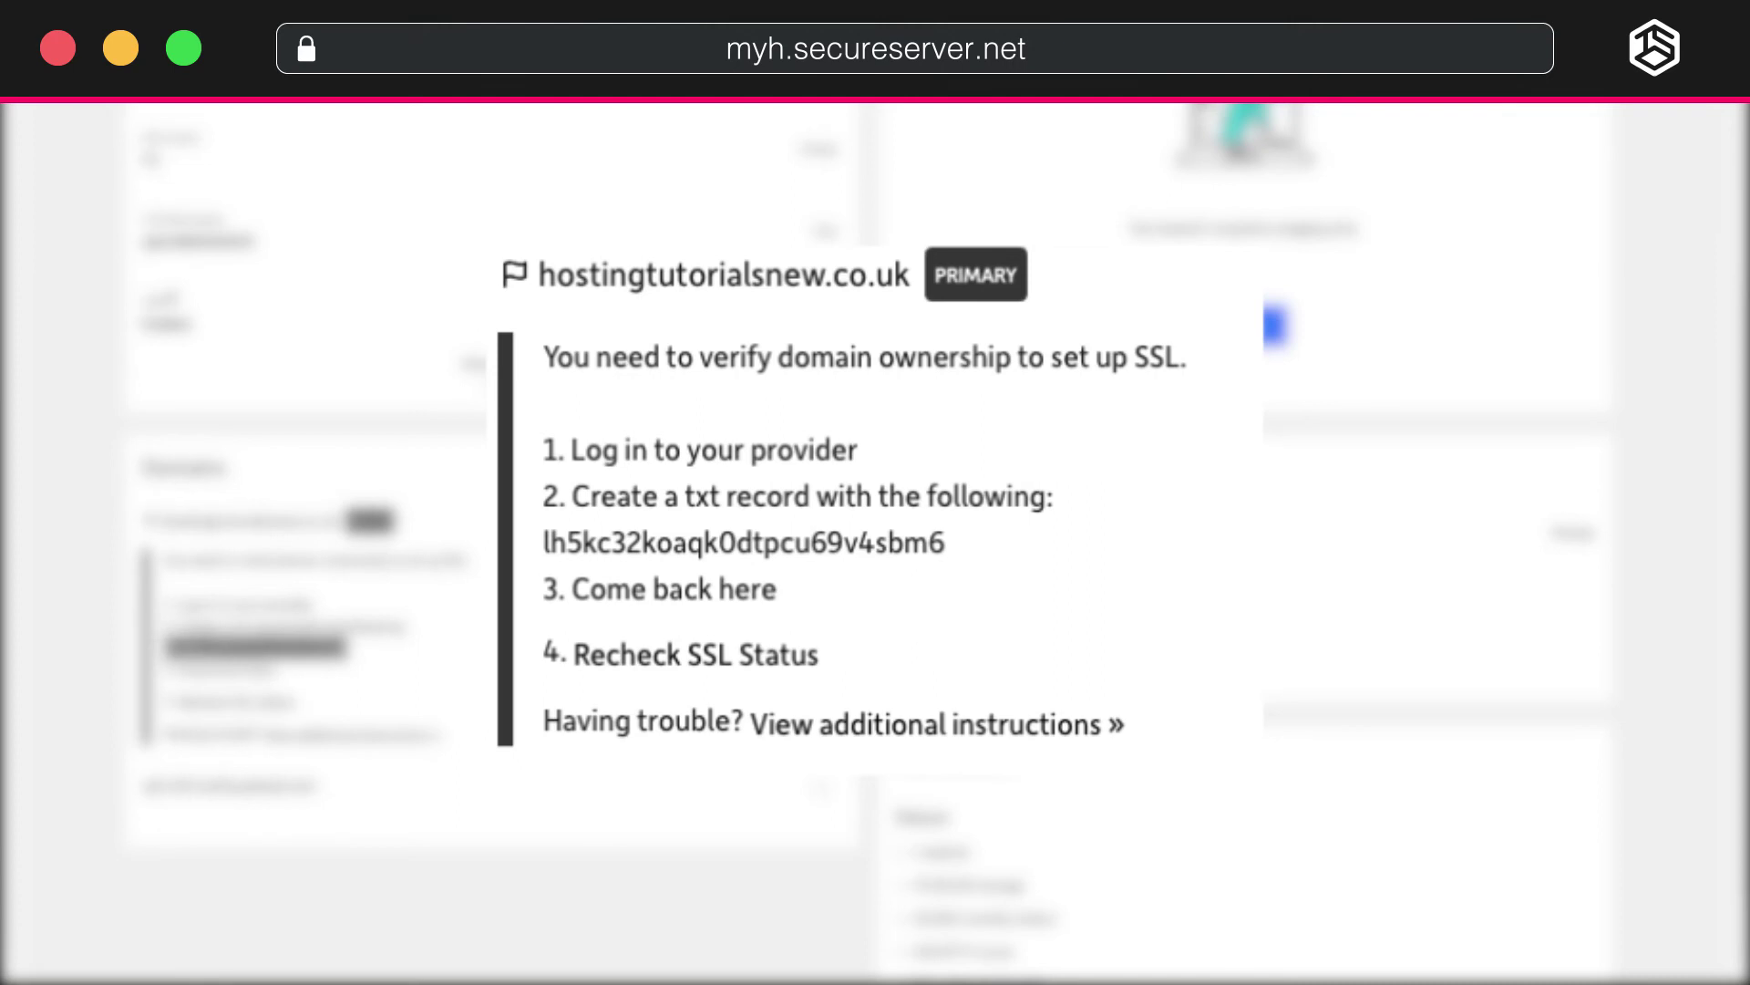
{"action": "right_click", "coordinate": [208, 649]}
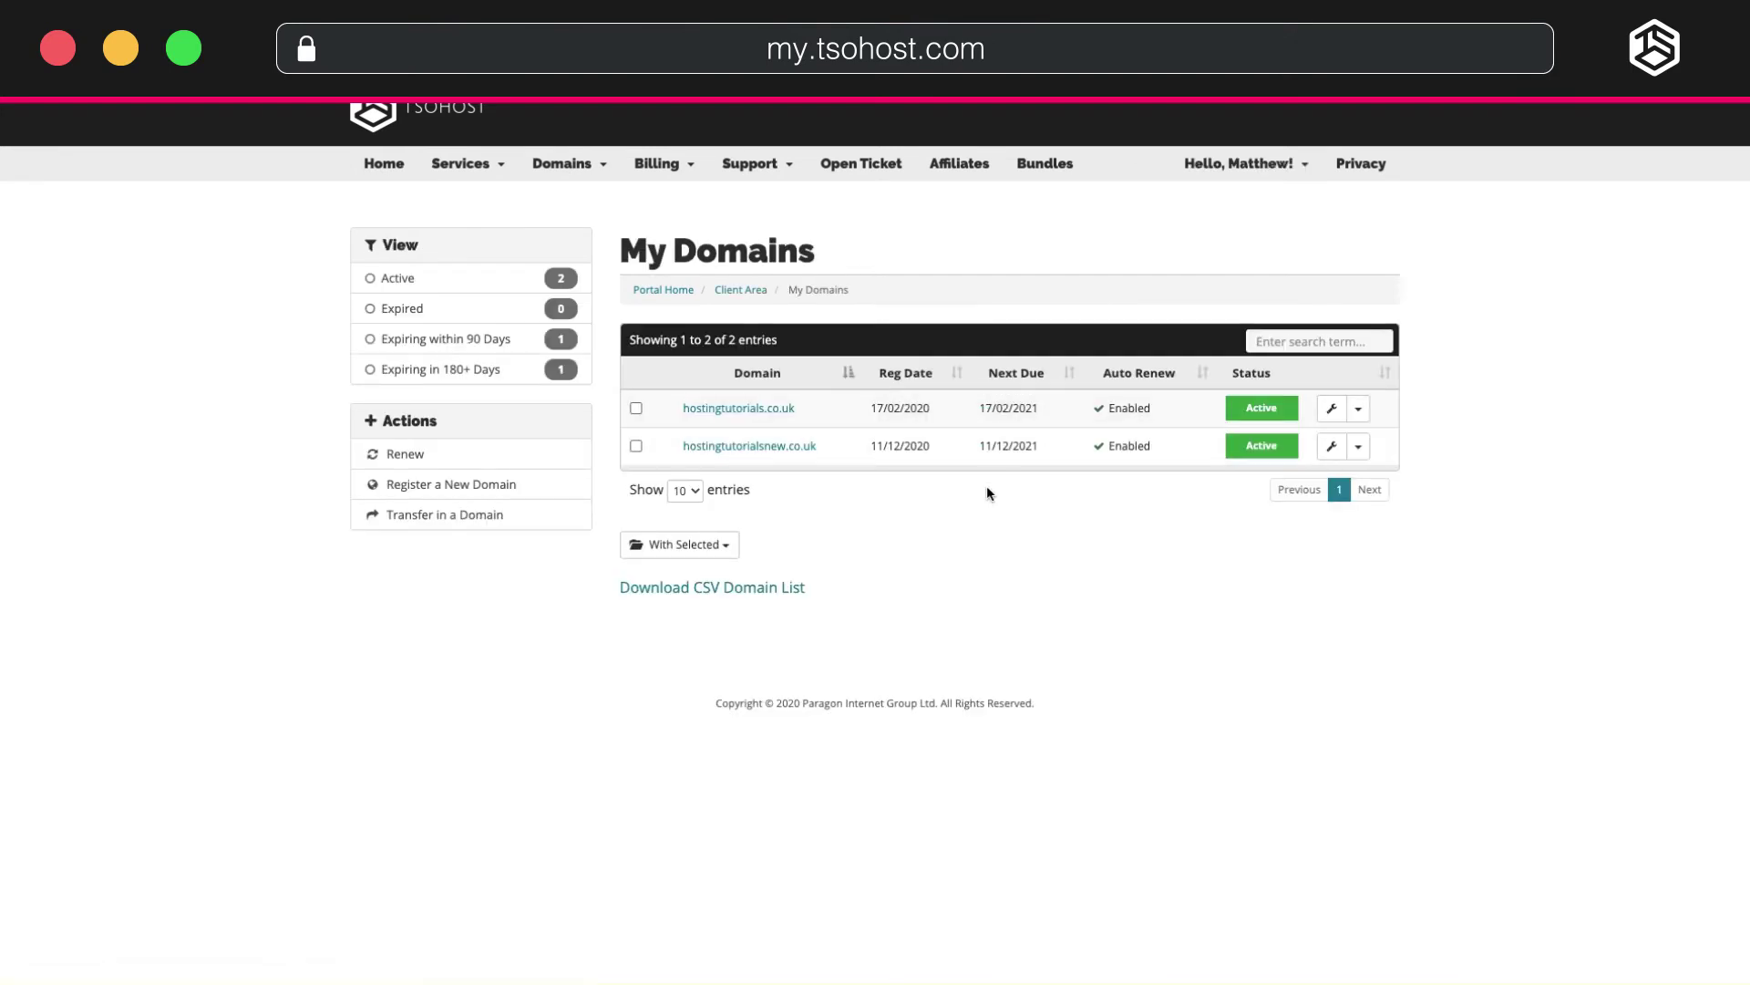
Open hostingtutorialsnew.co.uk's Custom DNS Records and reach the Add A New Record form.
{"action": "left_click", "coordinate": [1058, 447]}
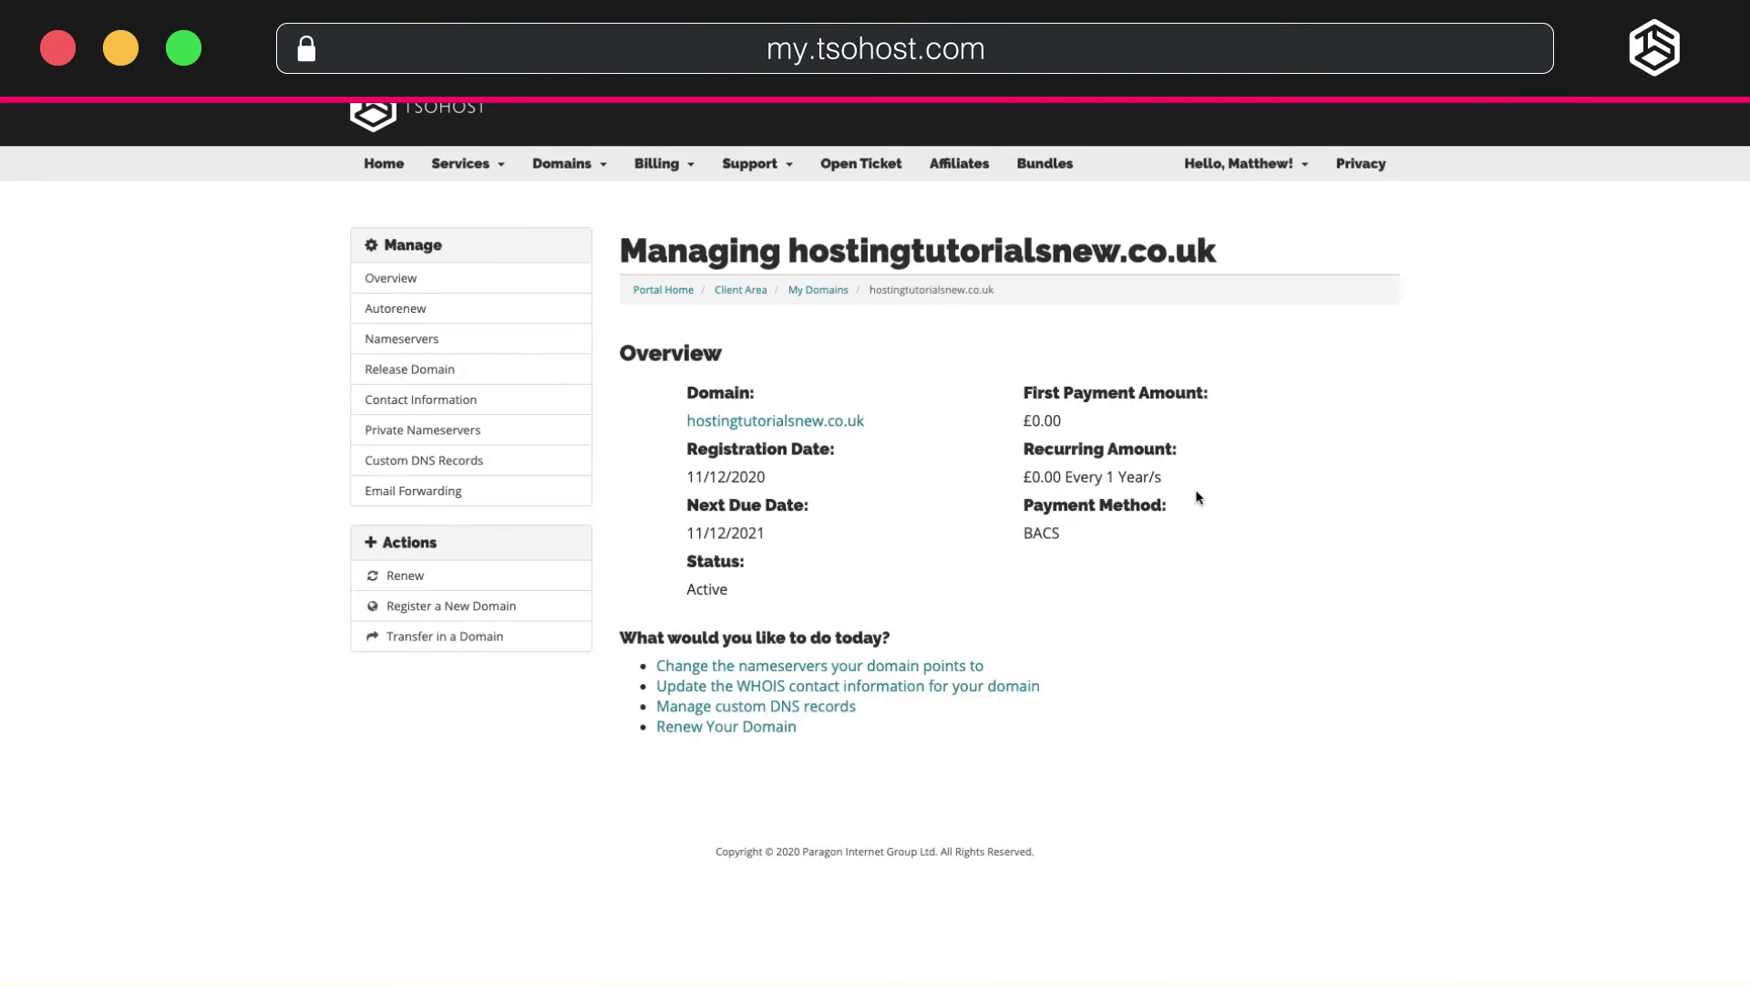
{"action": "left_click", "coordinate": [411, 472]}
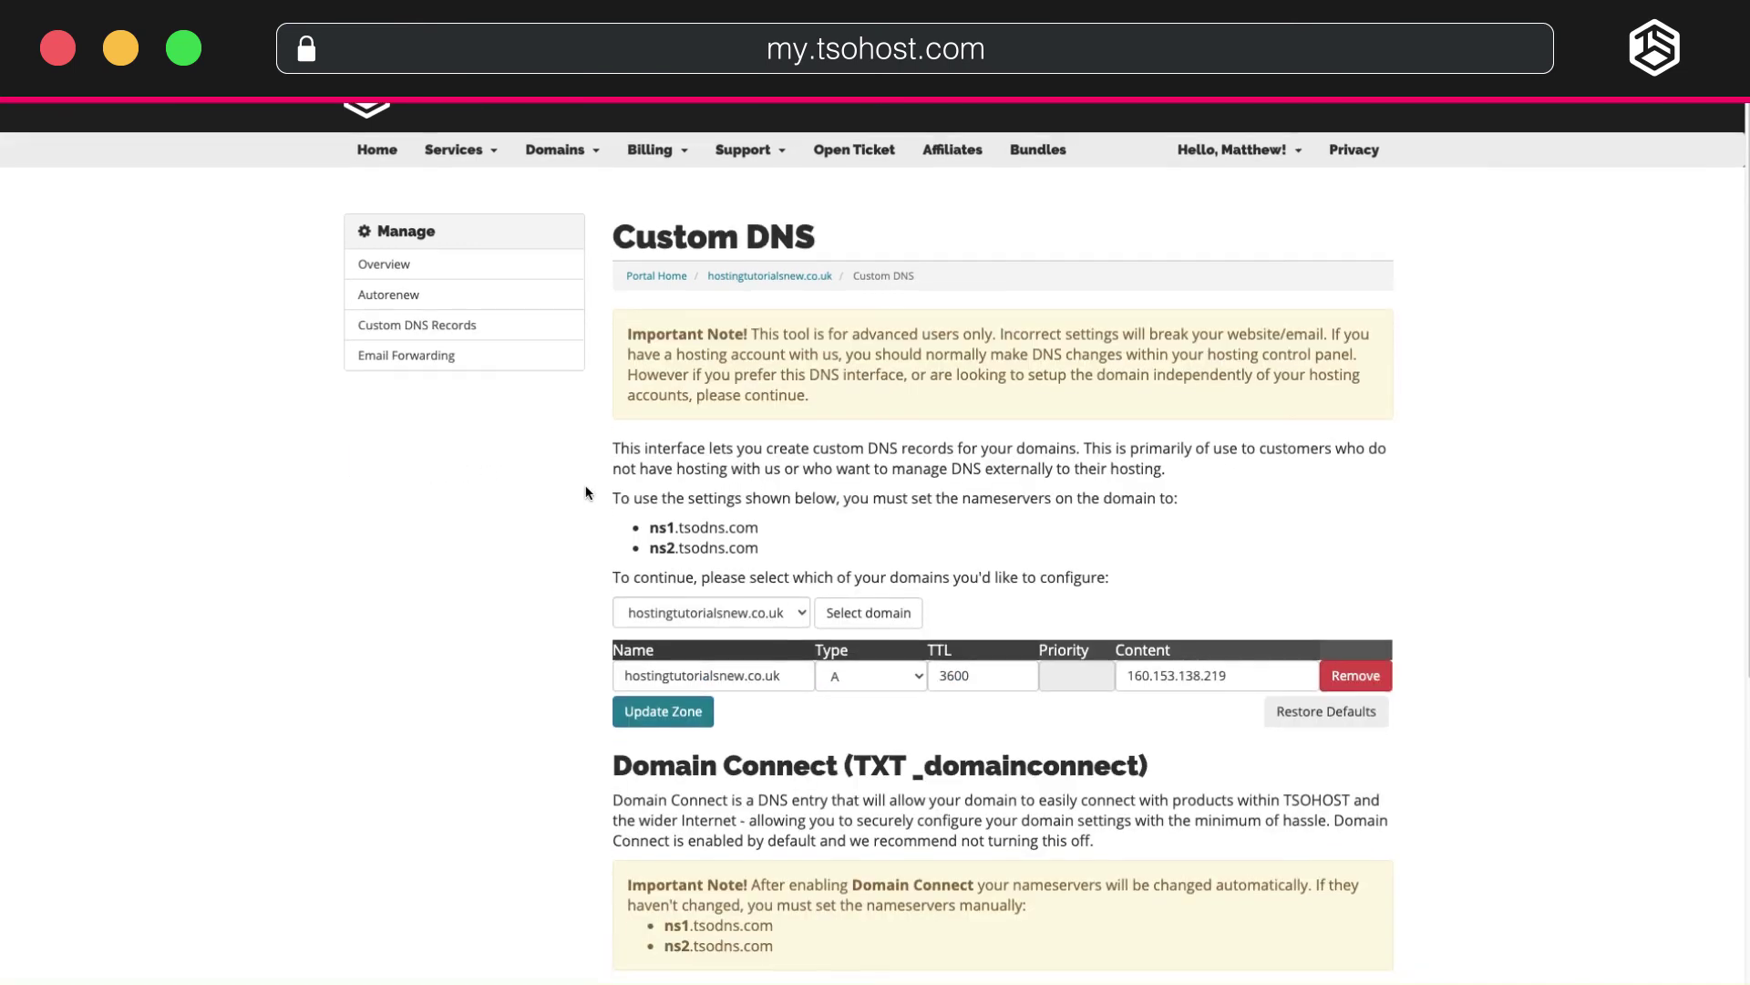
{"action": "scroll", "coordinate": [585, 490], "scroll_direction": "down", "scroll_amount": 5}
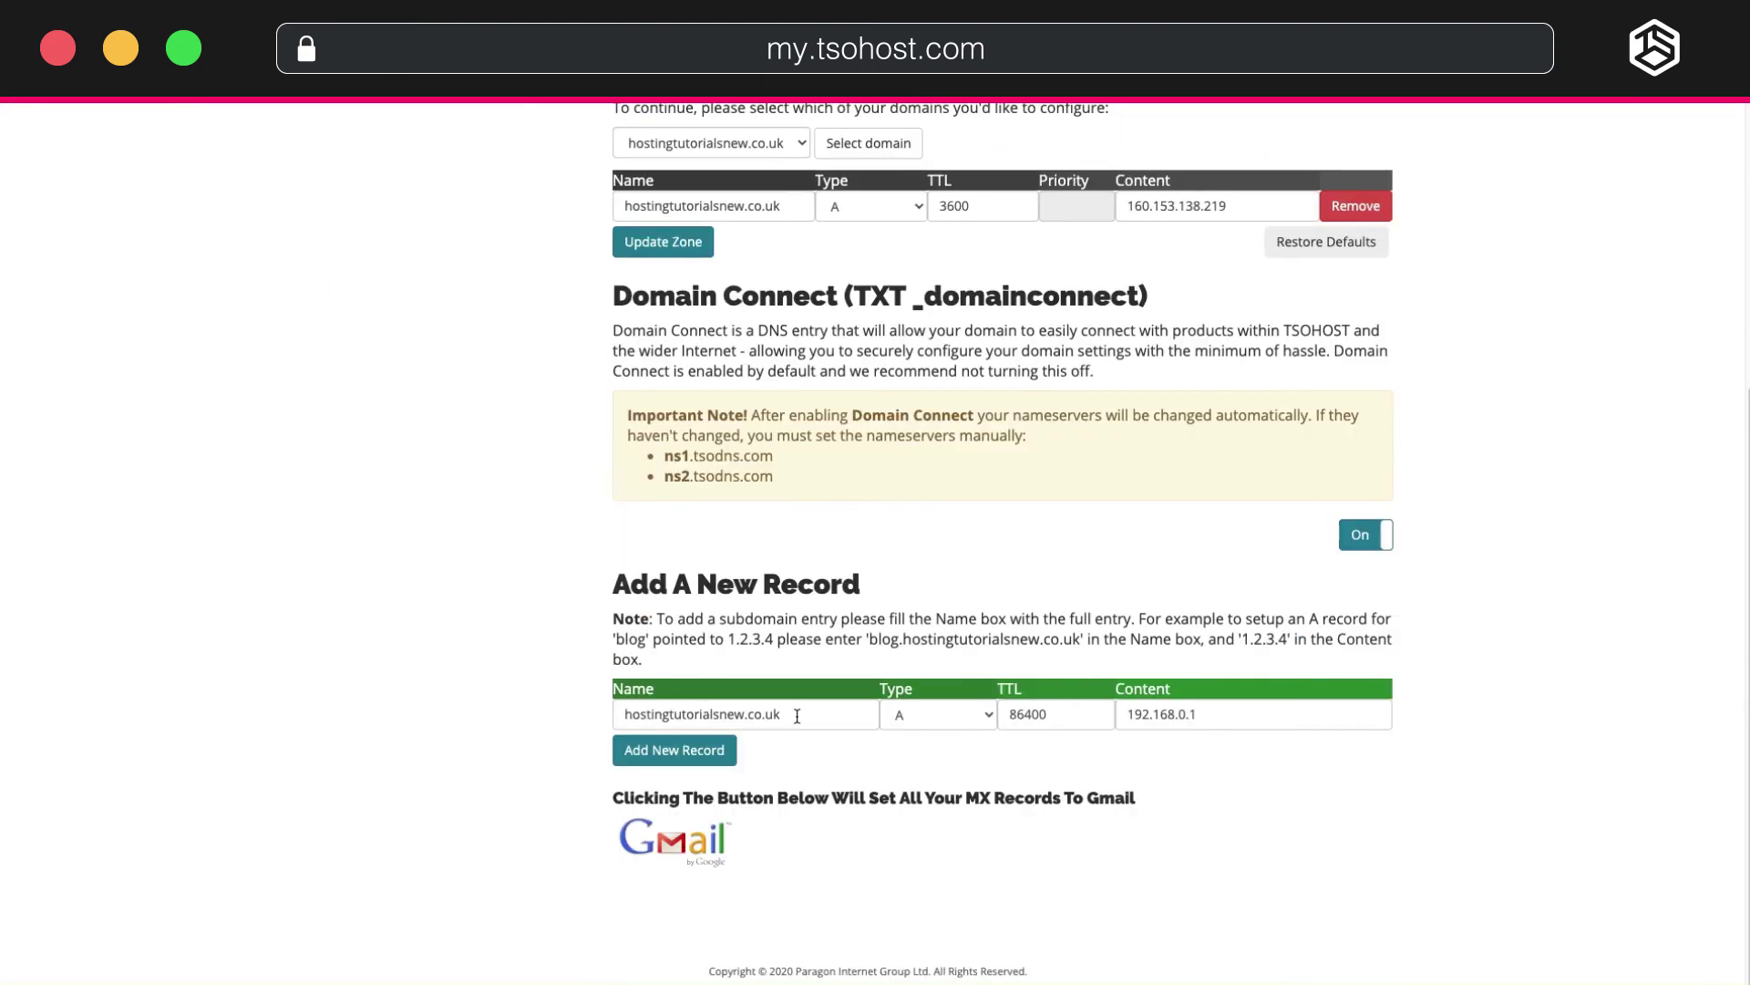
Add a TXT record to hostingtutorialsnew.co.uk containing the pasted SSL verification value.
{"action": "left_click", "coordinate": [989, 716]}
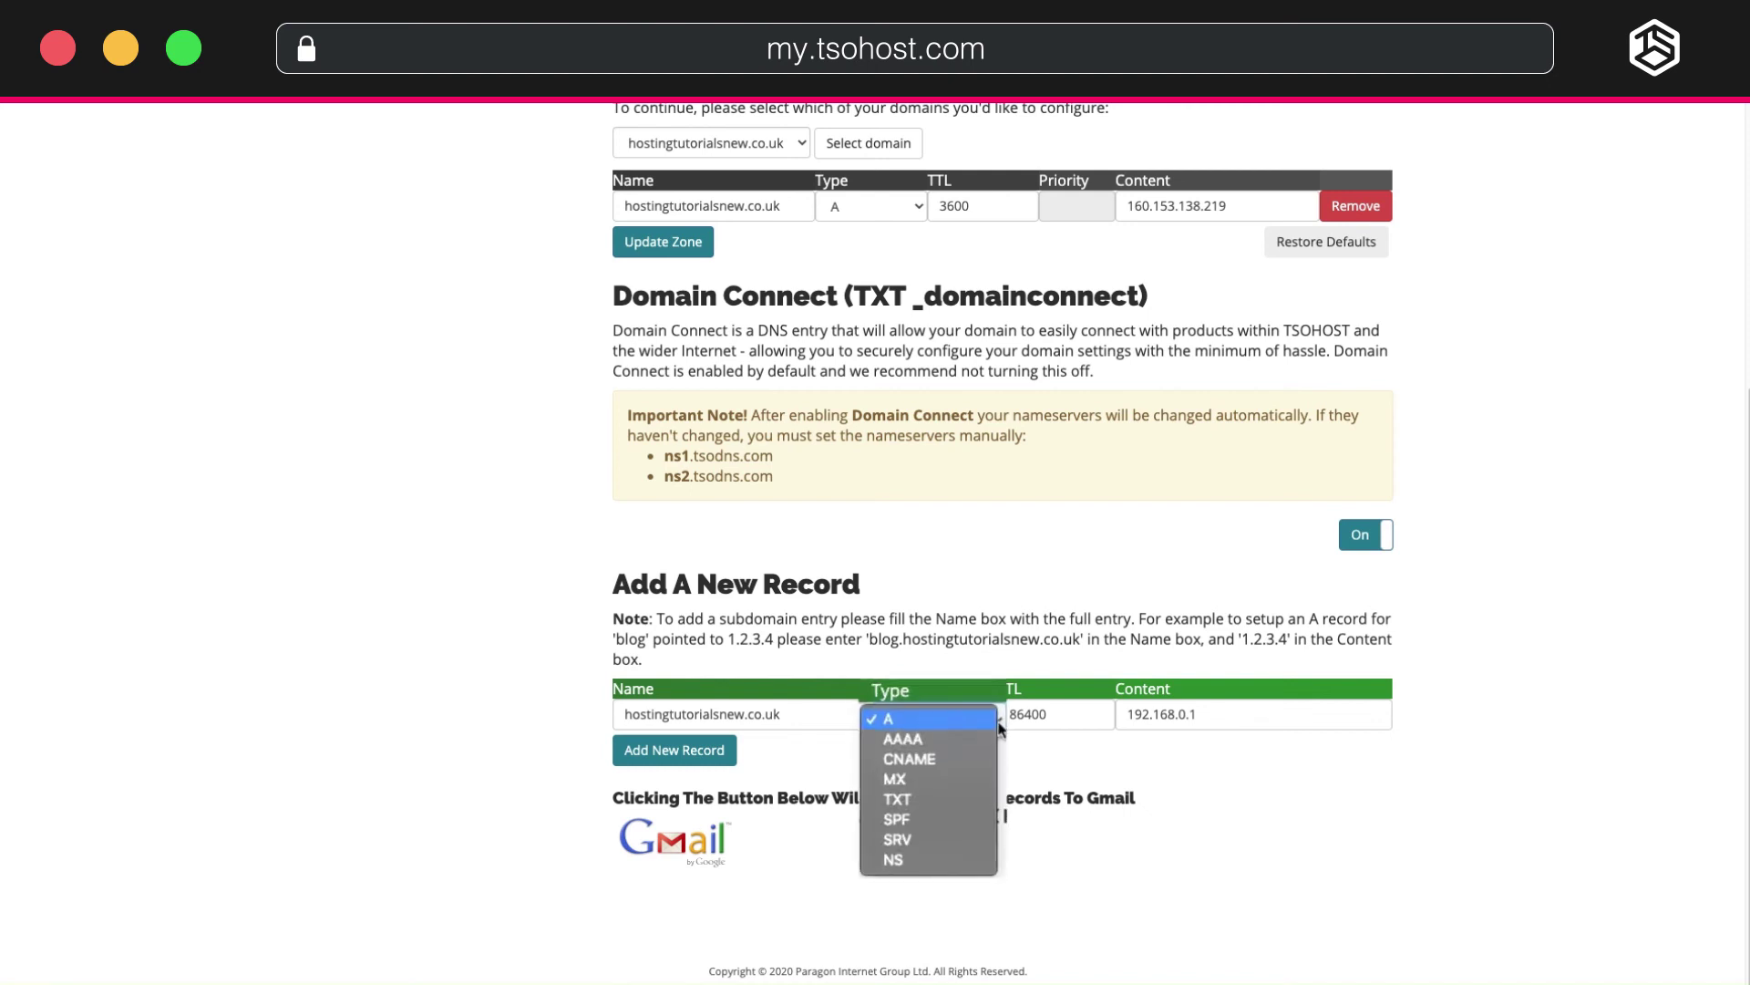
{"action": "left_click", "coordinate": [934, 784]}
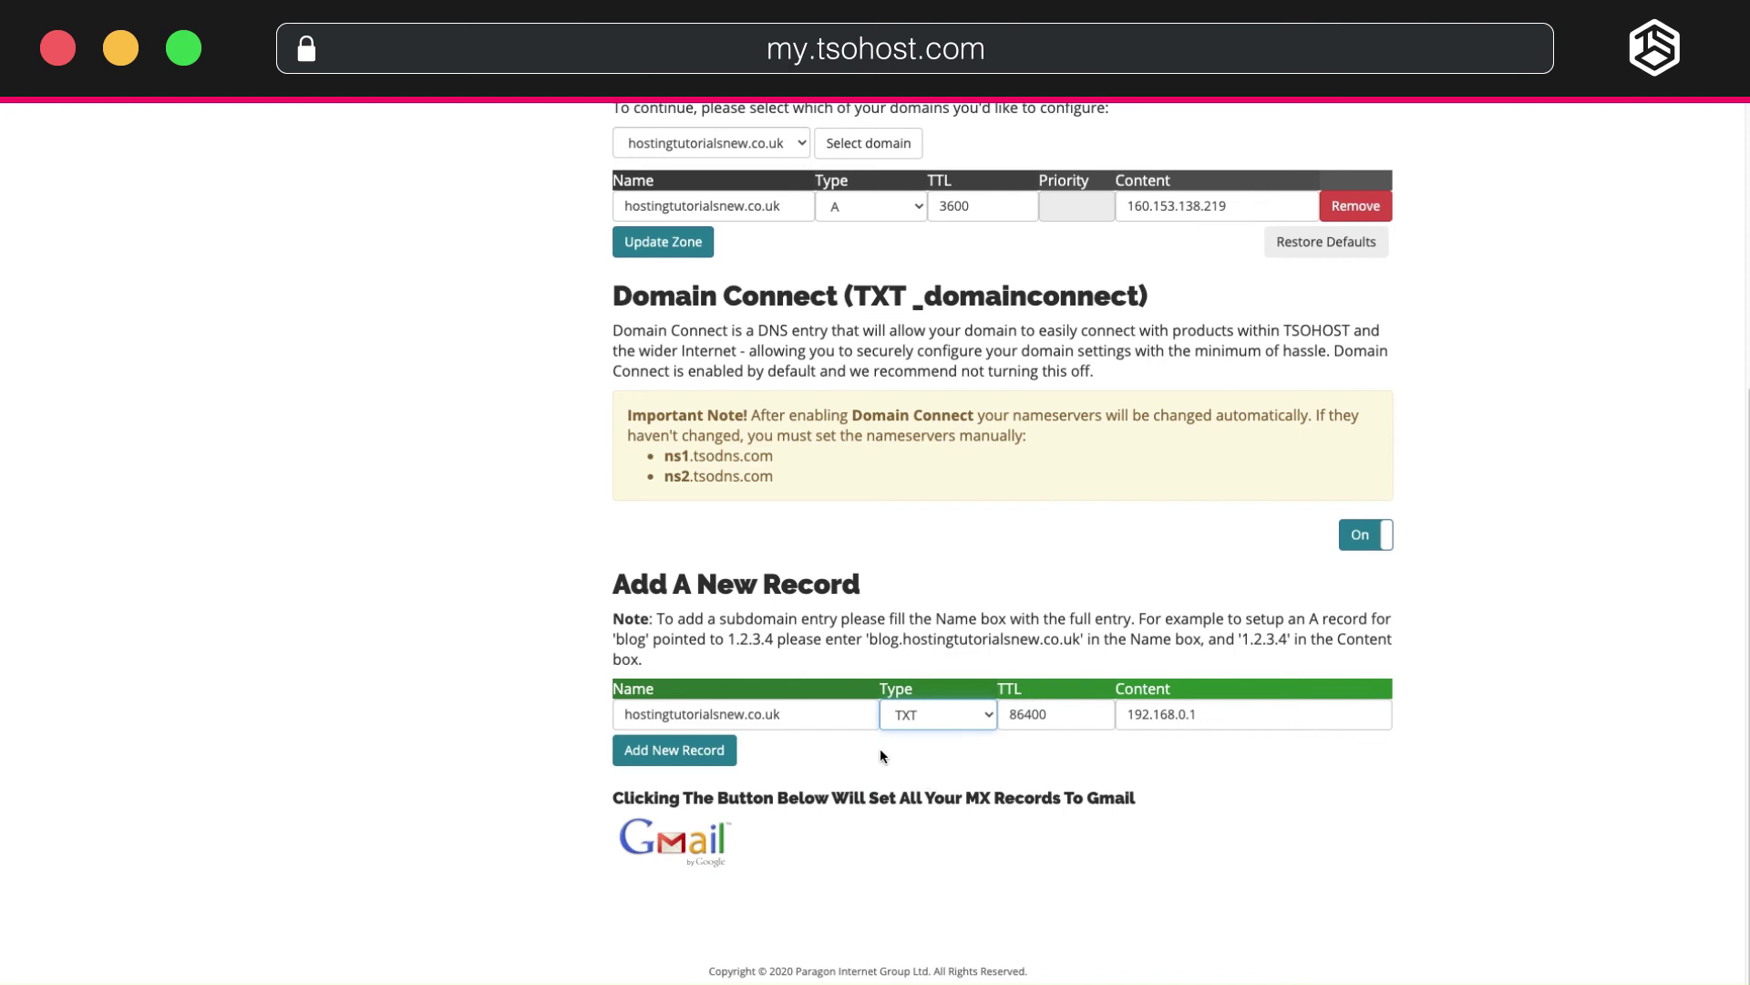
{"action": "key", "text": "Tab"}
{"action": "key", "text": "Tab"}
{"action": "right_click", "coordinate": [1226, 716]}
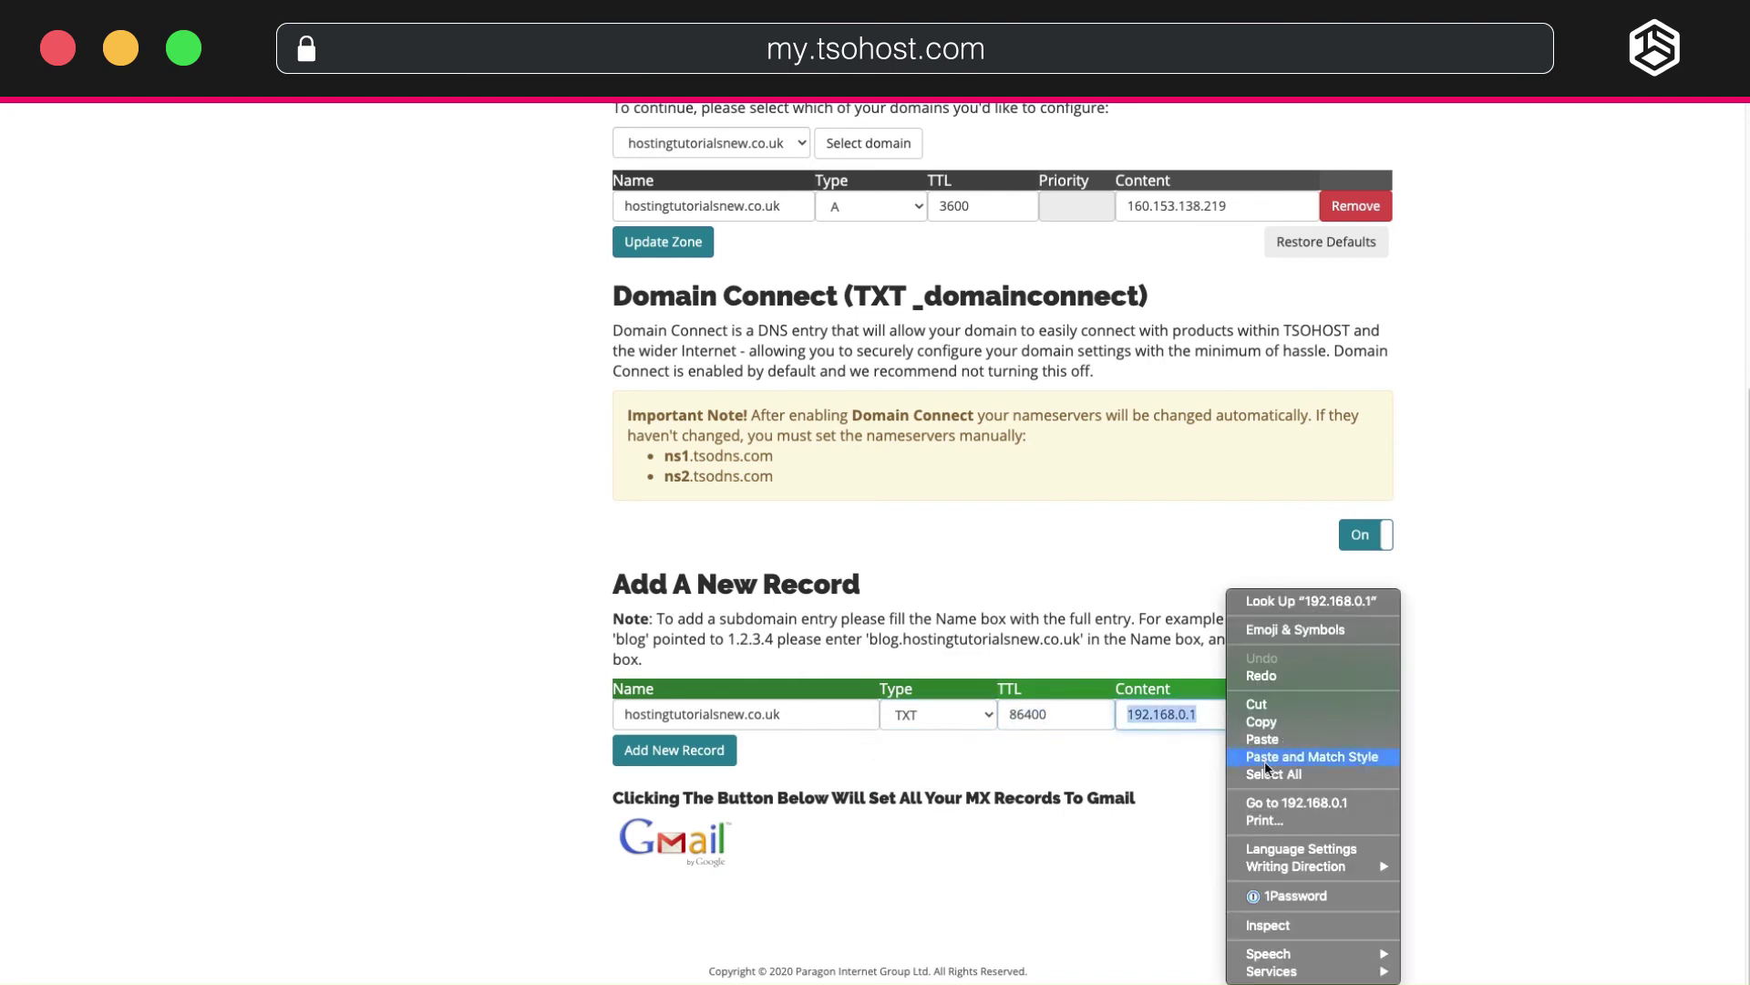
{"action": "left_click", "coordinate": [1265, 740]}
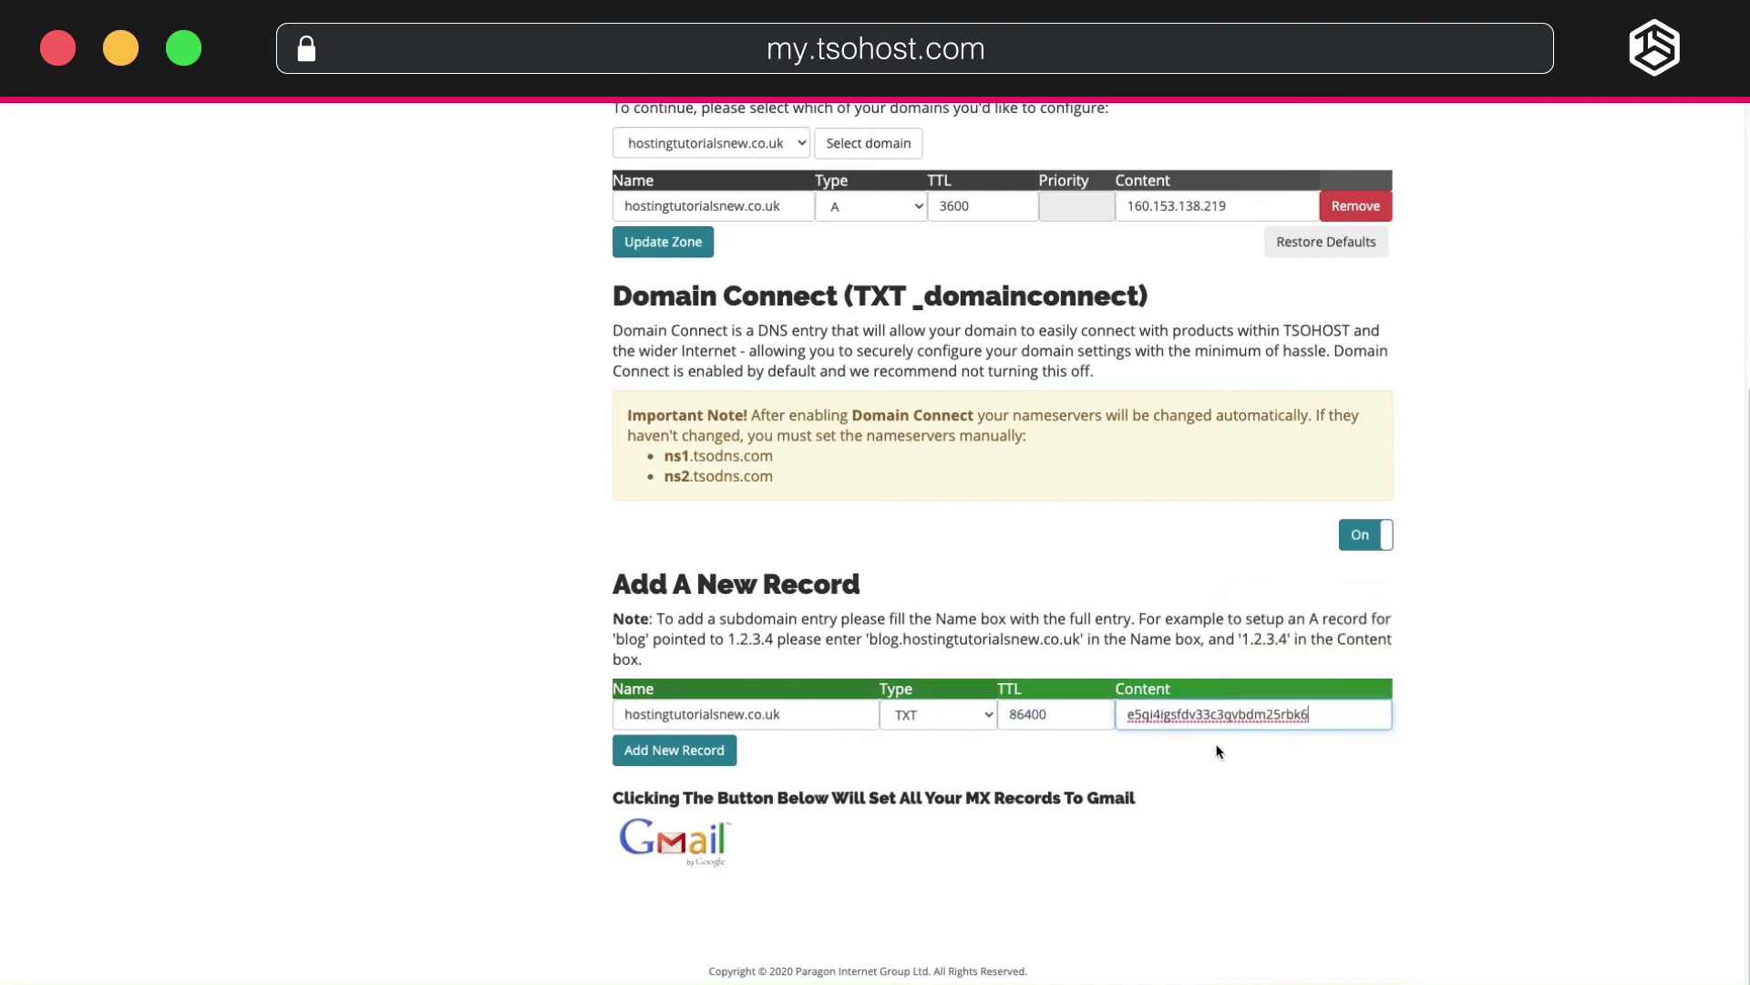
{"action": "left_click", "coordinate": [1175, 746]}
{"action": "left_click", "coordinate": [711, 755]}
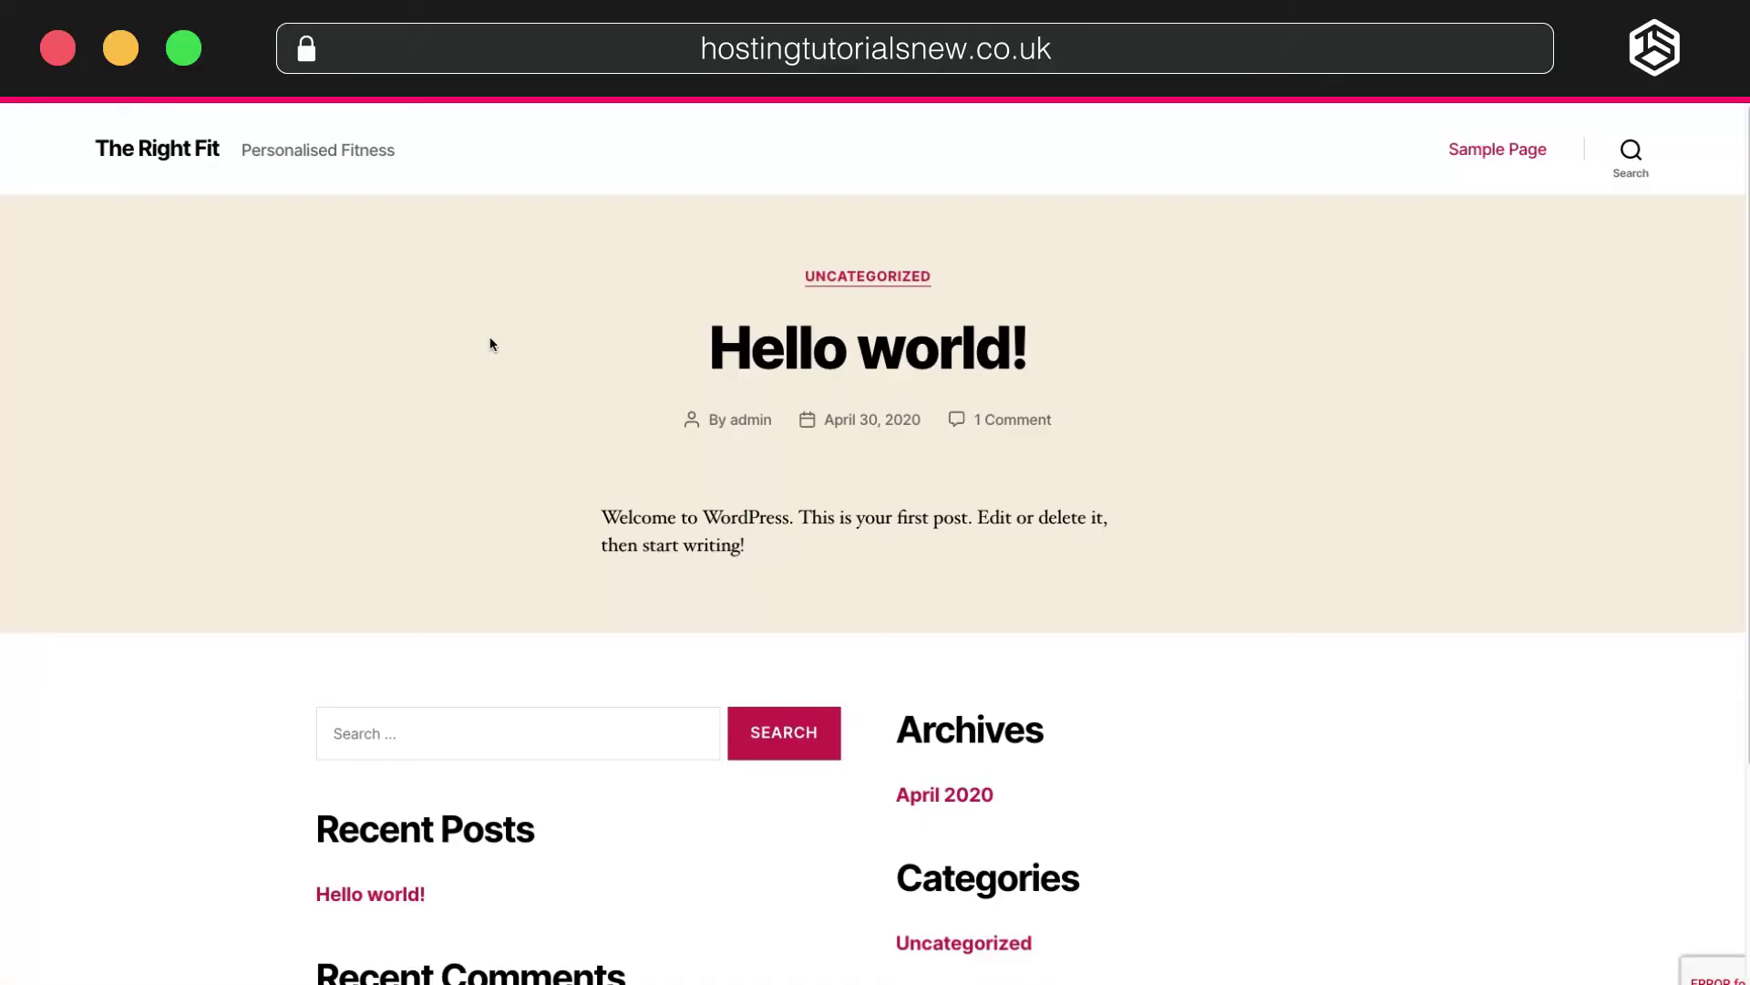
Scroll through The Right Fit site live at hostingtutorialsnew.co.uk, including its 'Hello world!' post.
{"action": "scroll", "coordinate": [490, 336], "scroll_direction": "down", "scroll_amount": 5}
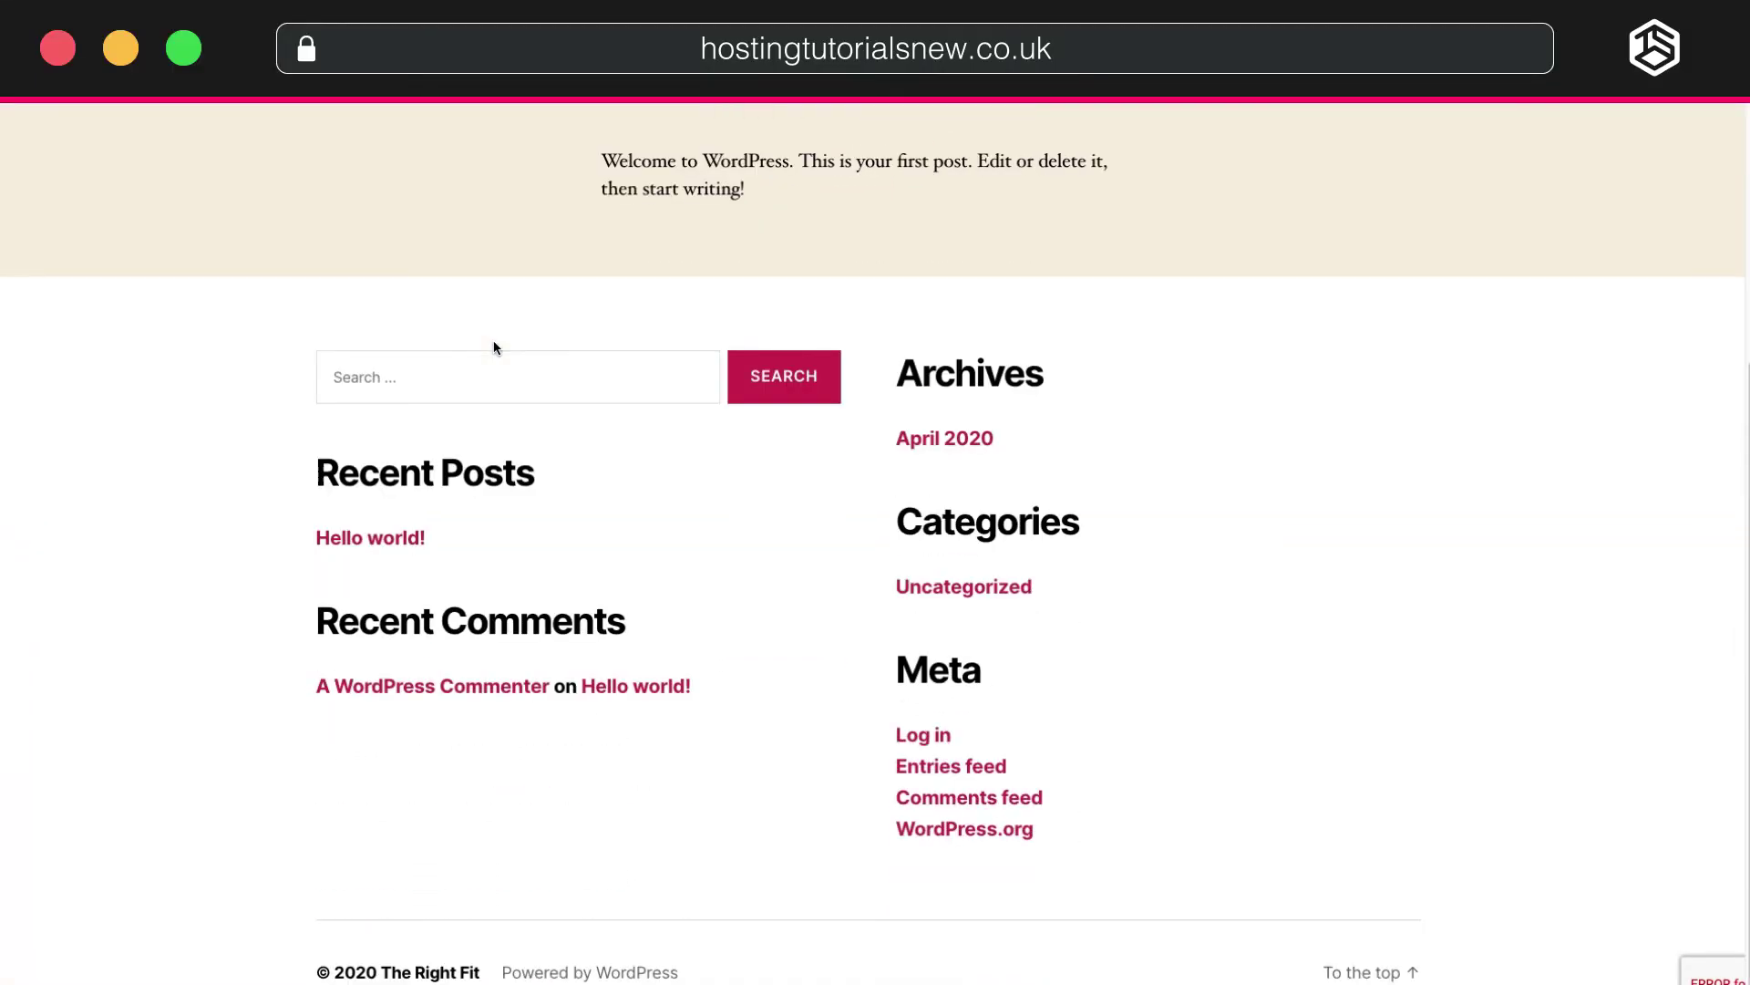
{"action": "scroll", "coordinate": [493, 344], "scroll_direction": "up", "scroll_amount": 4}
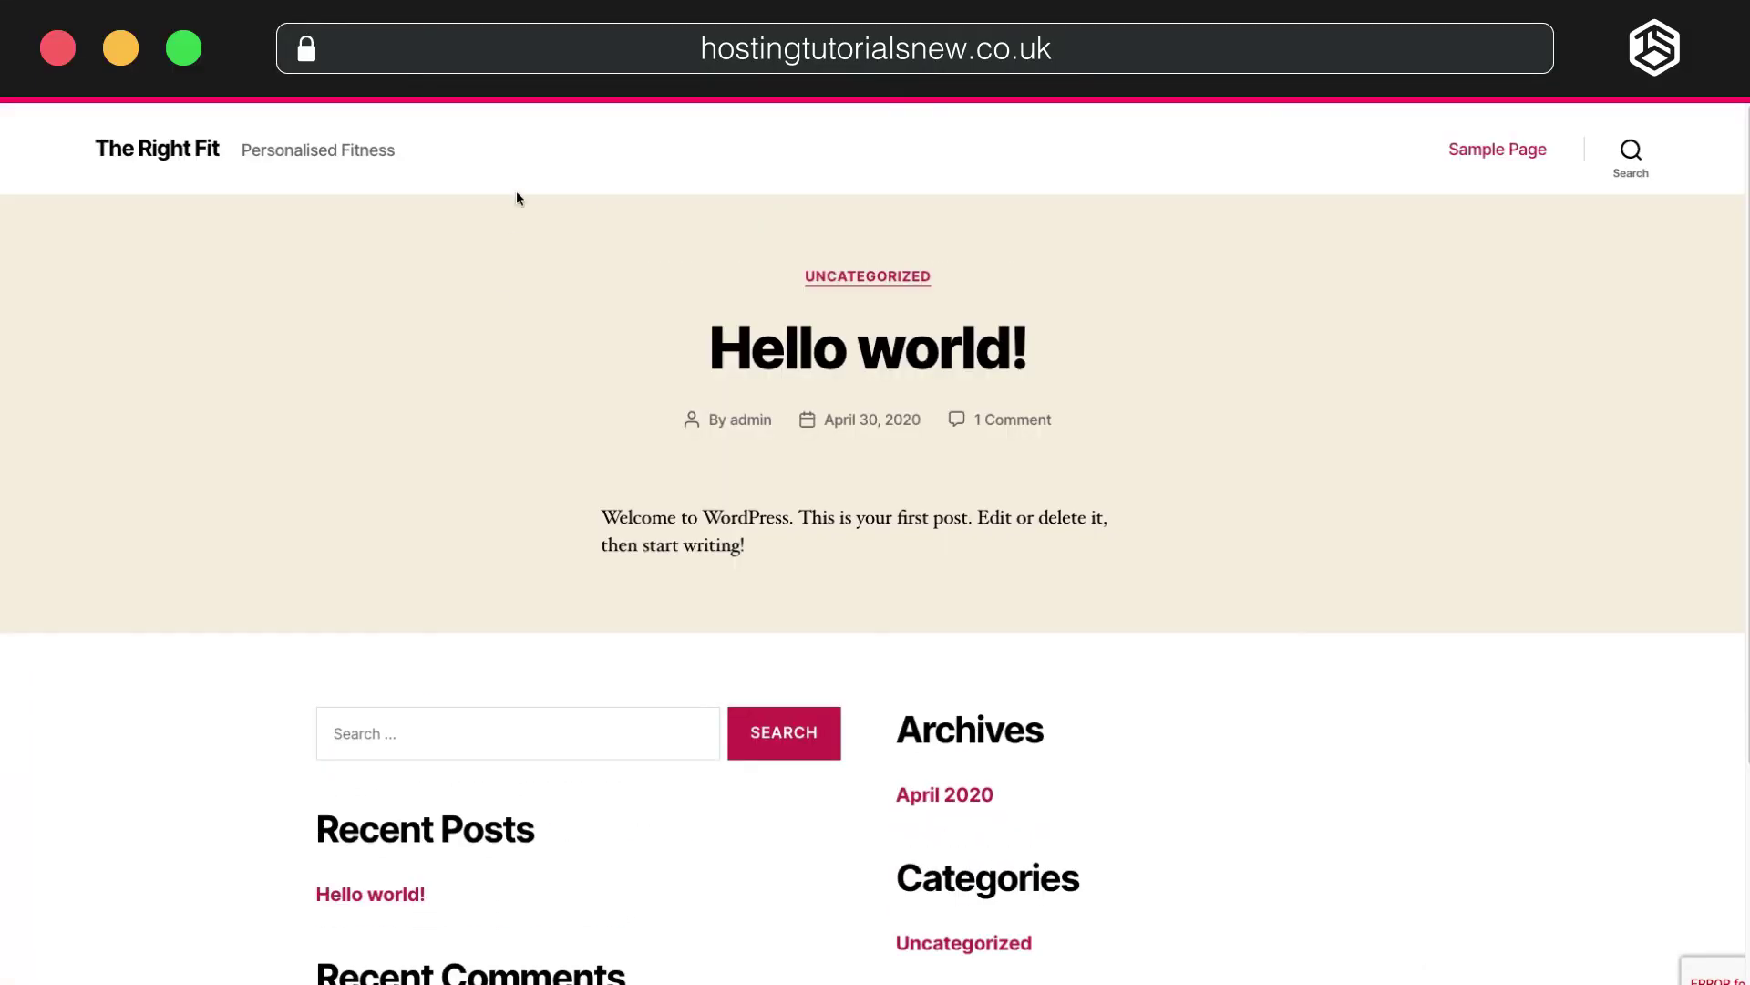